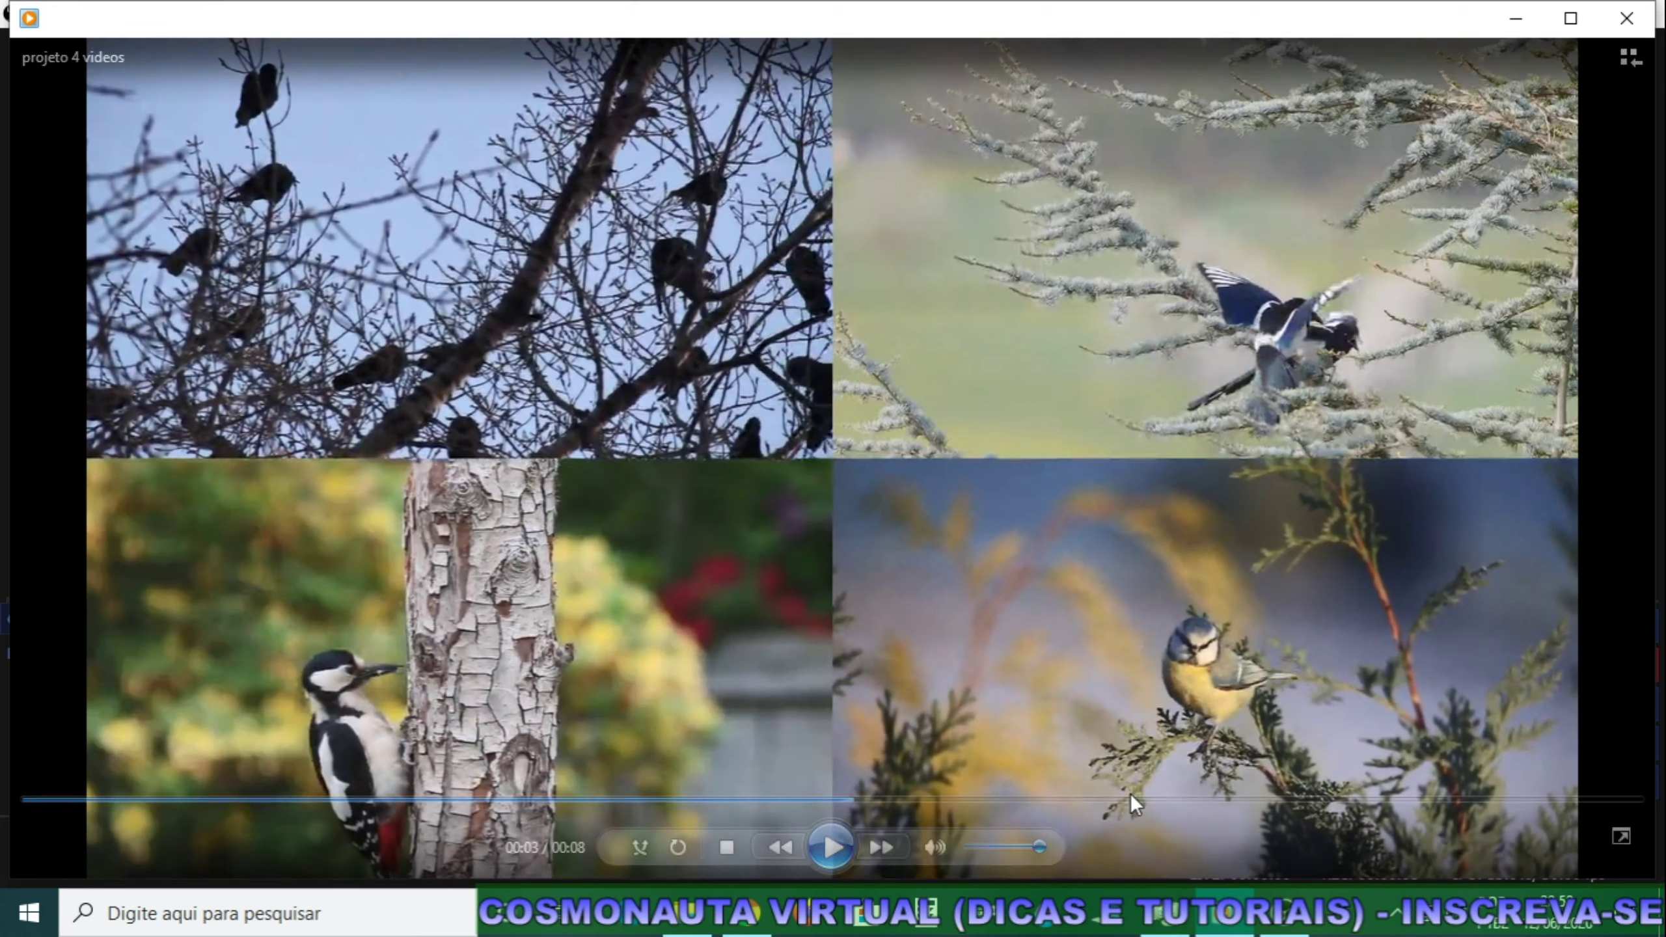
Play the finished "projeto 4 videos" clip, replay it and pause it to examine the four-way split-screen layout.
click(830, 847)
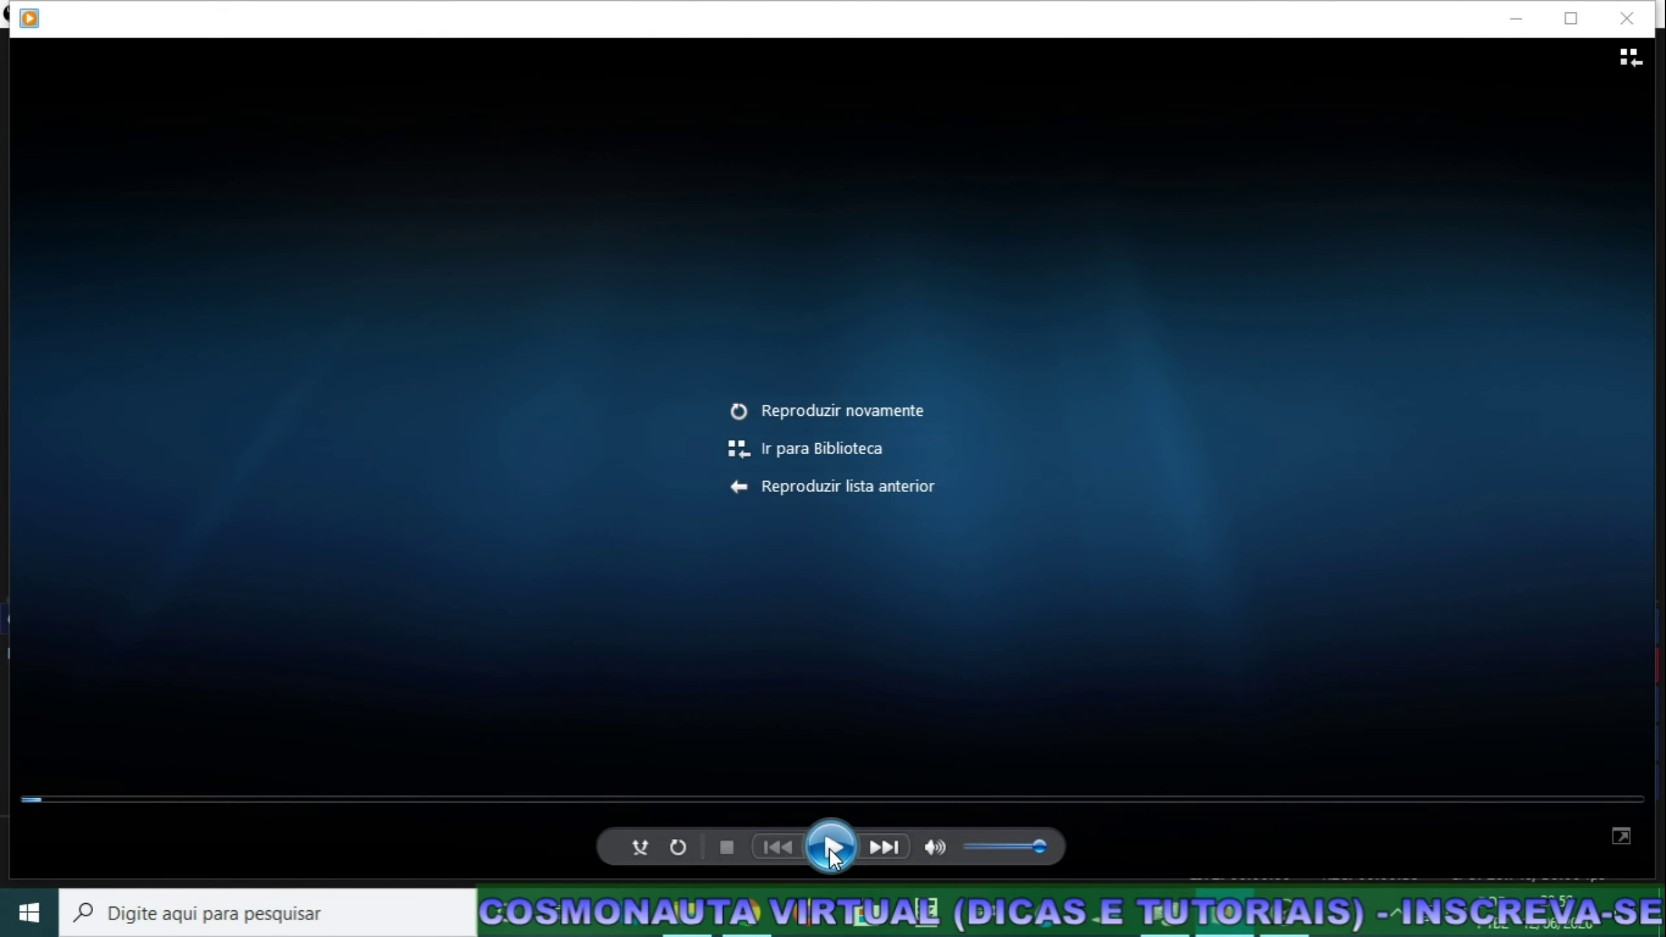
click(830, 849)
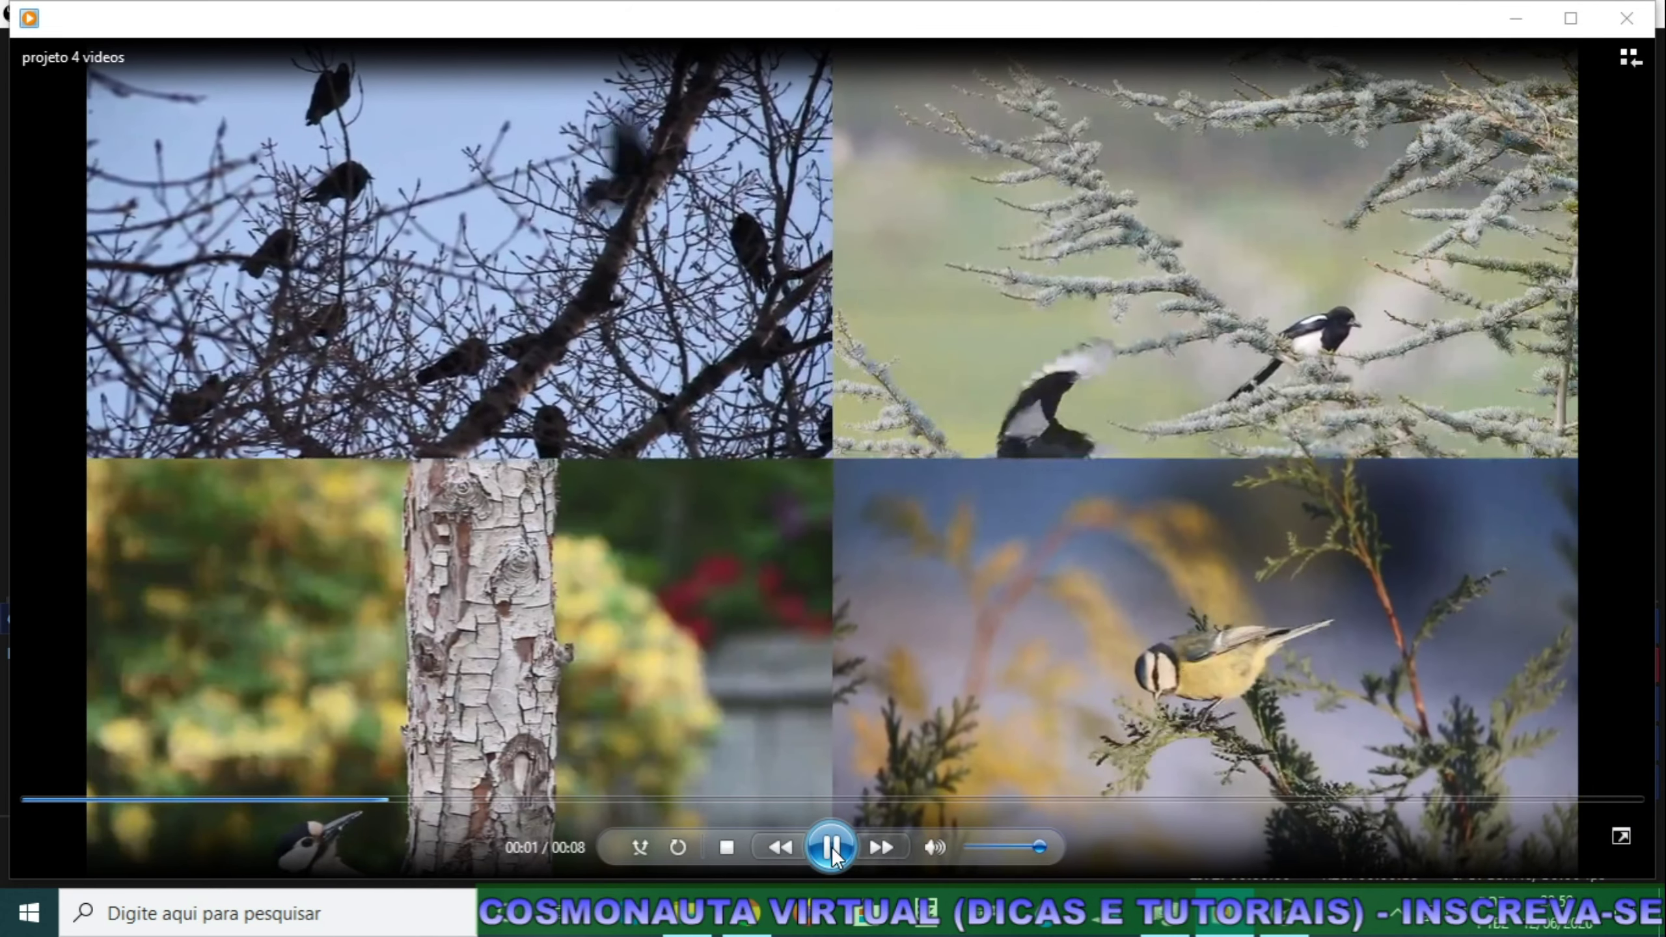
click(830, 850)
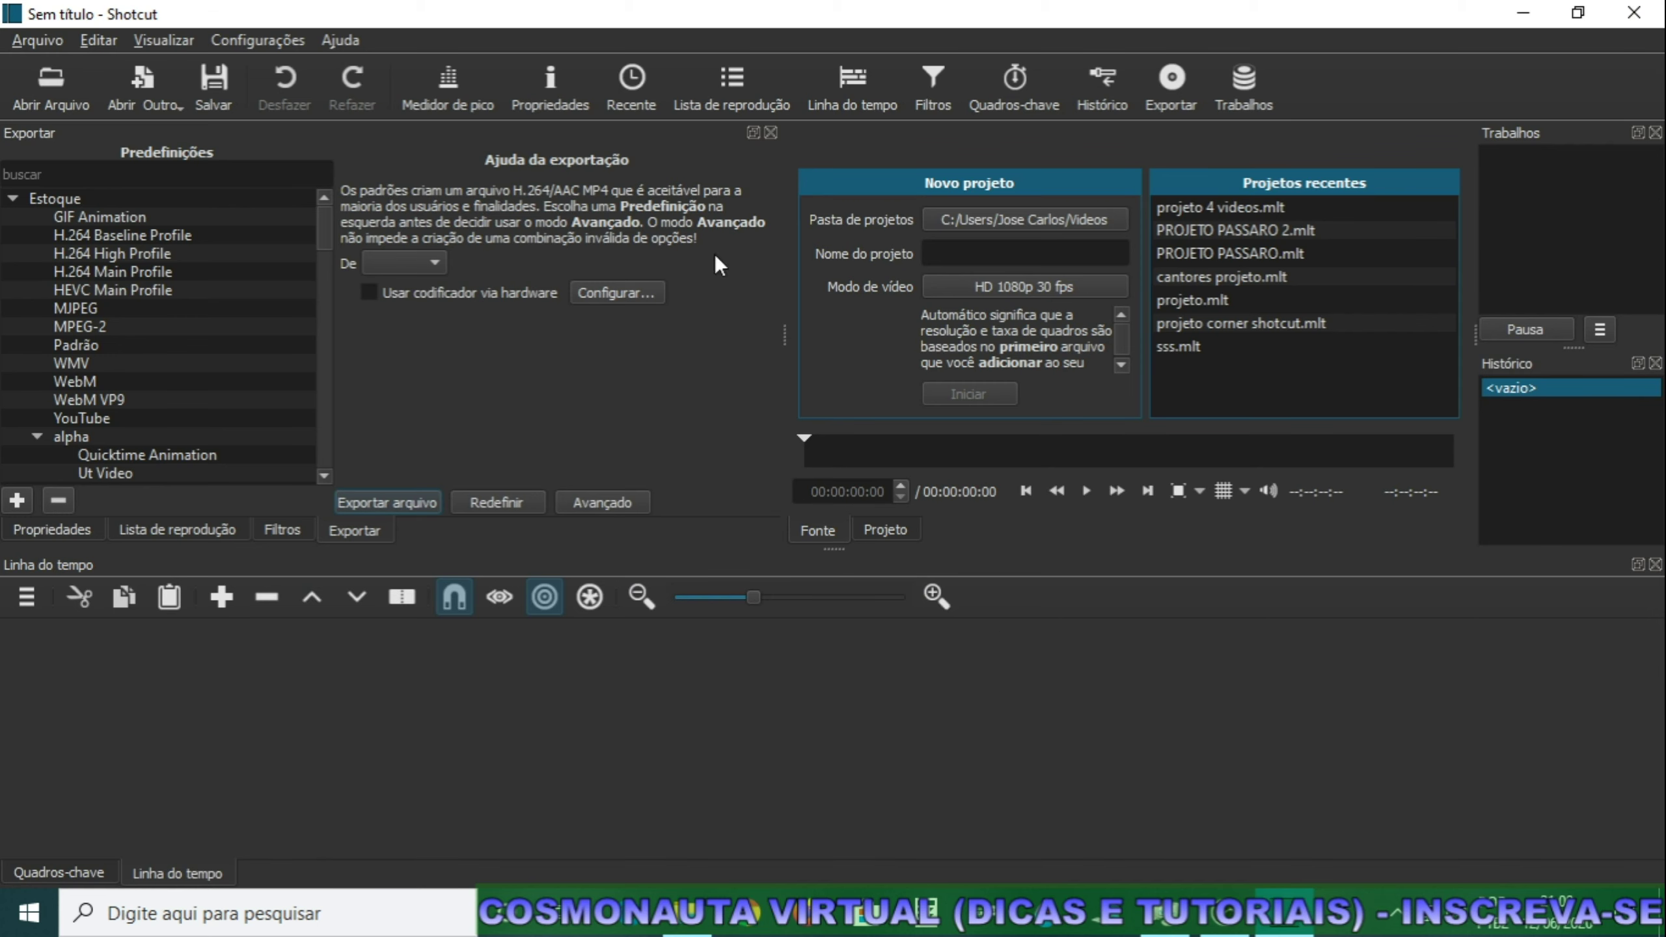
Switch to File Explorer and open the Pixabay folder inside the Vídeos library.
click(689, 914)
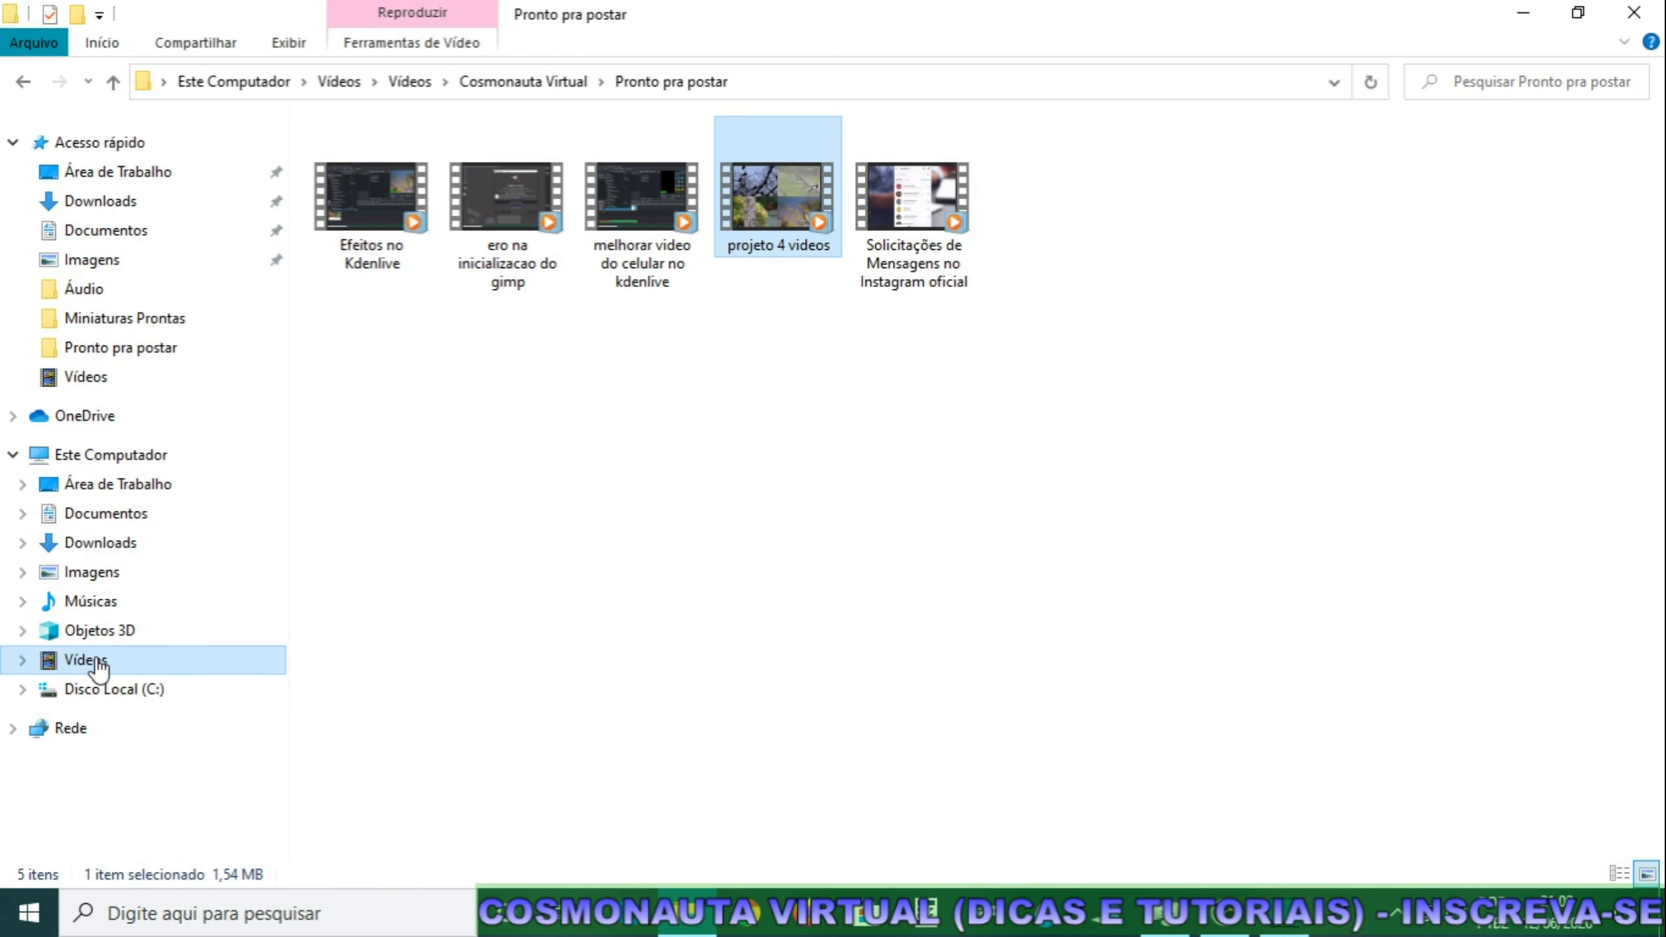
click(112, 651)
double_click(638, 197)
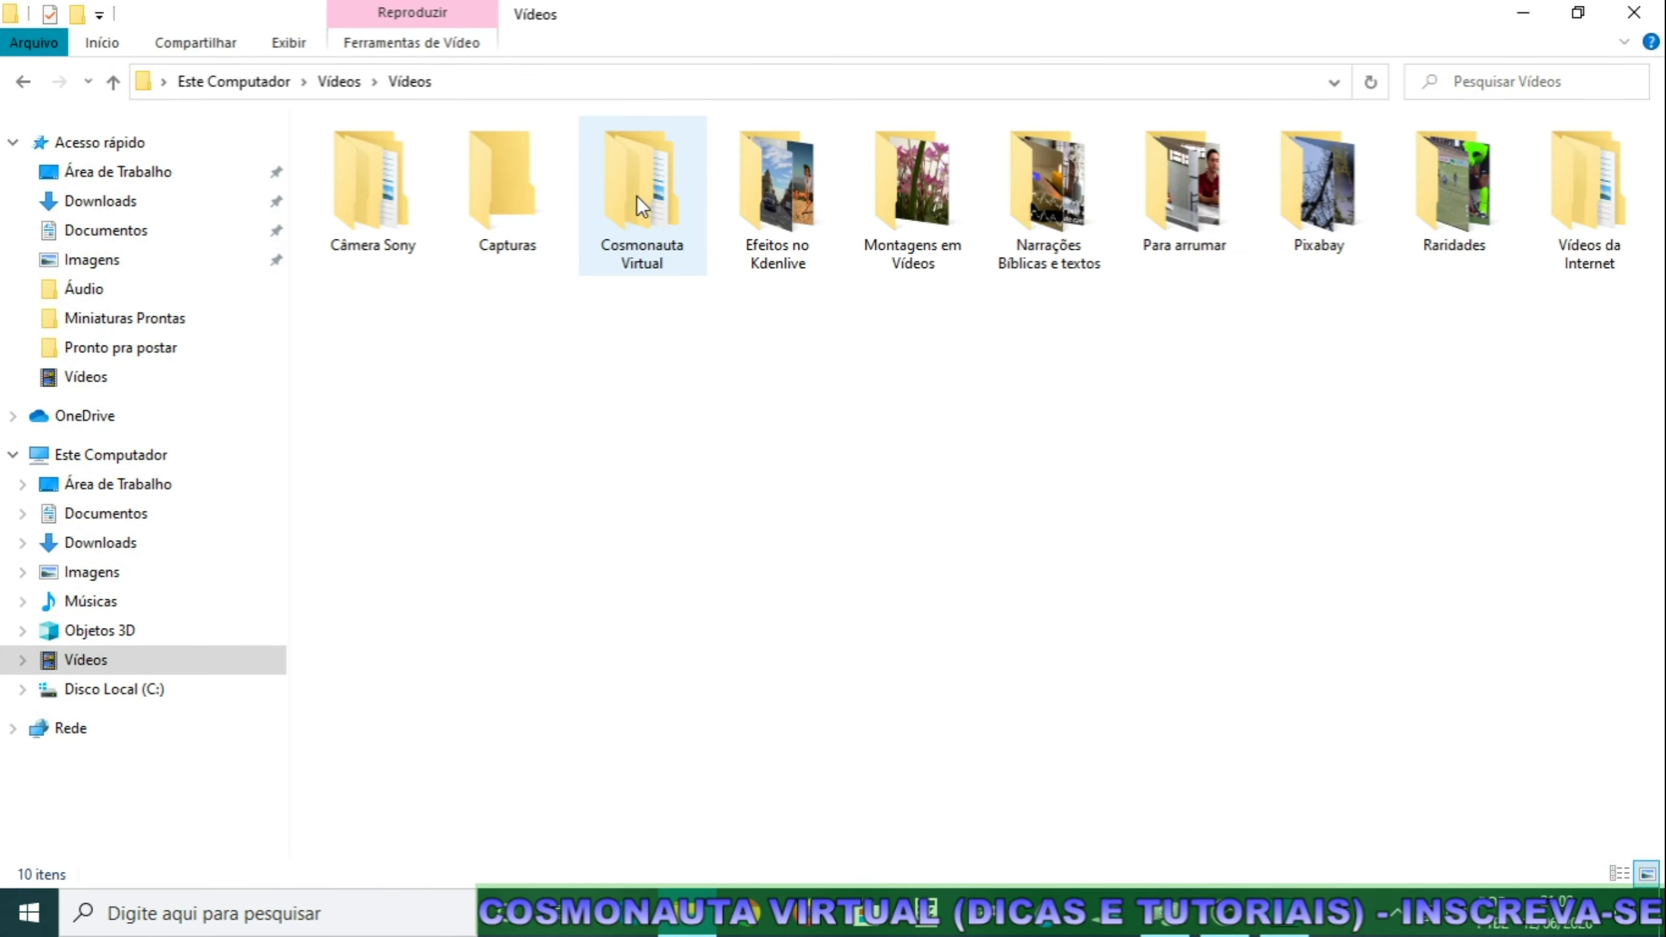
double_click(638, 197)
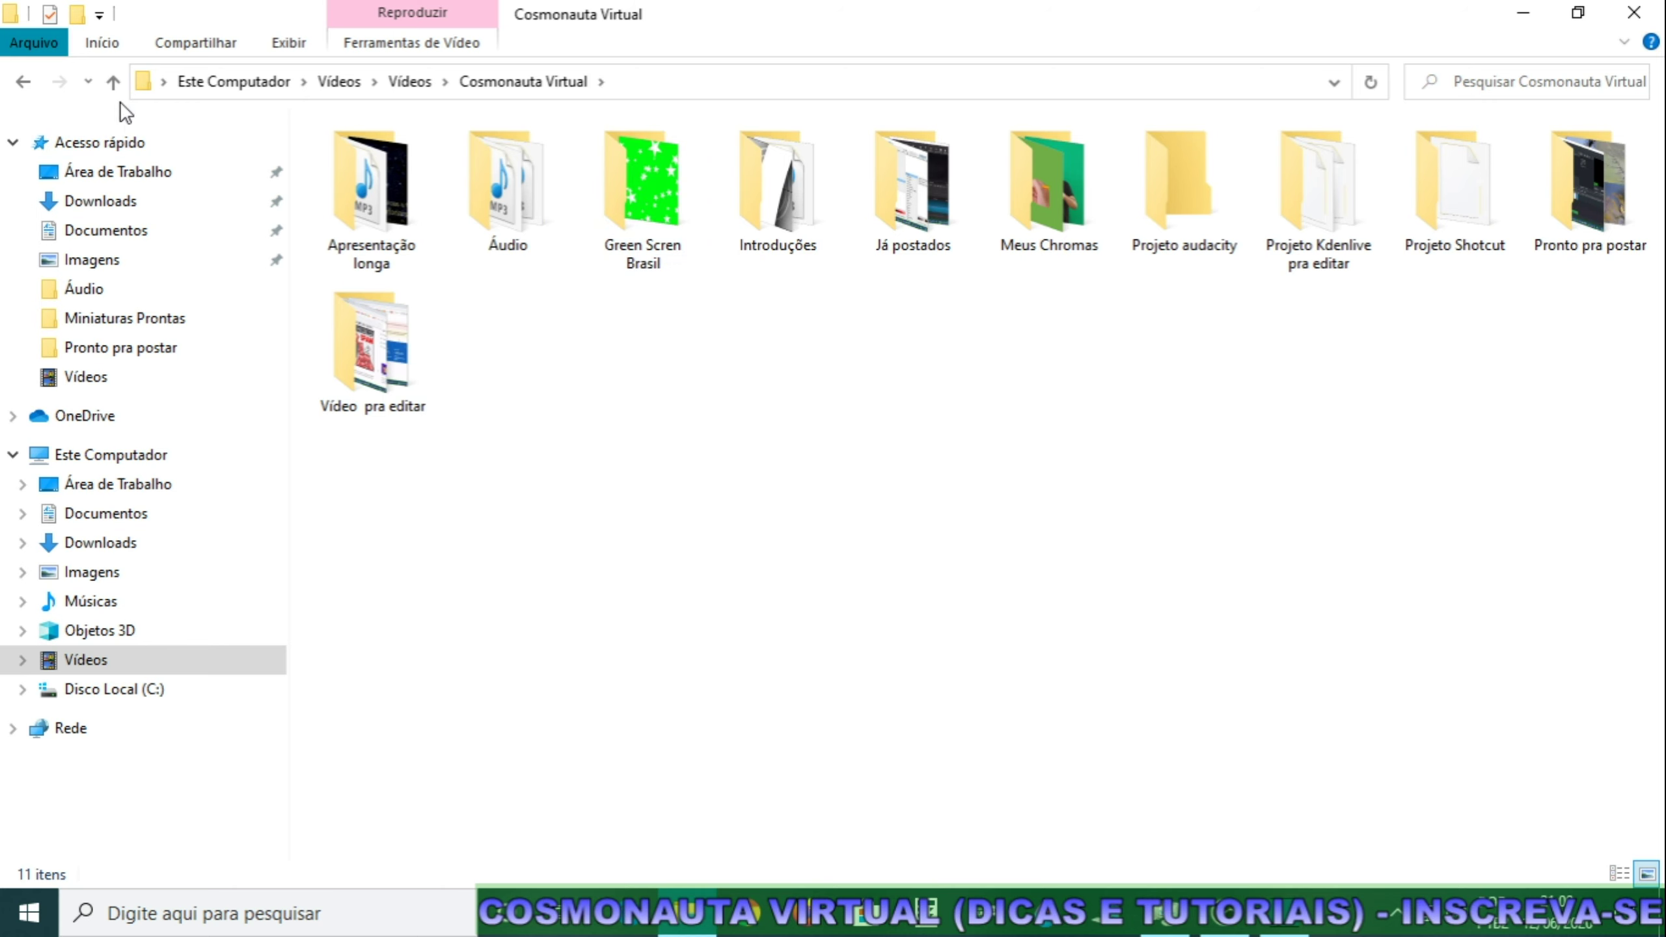
click(113, 82)
double_click(1307, 190)
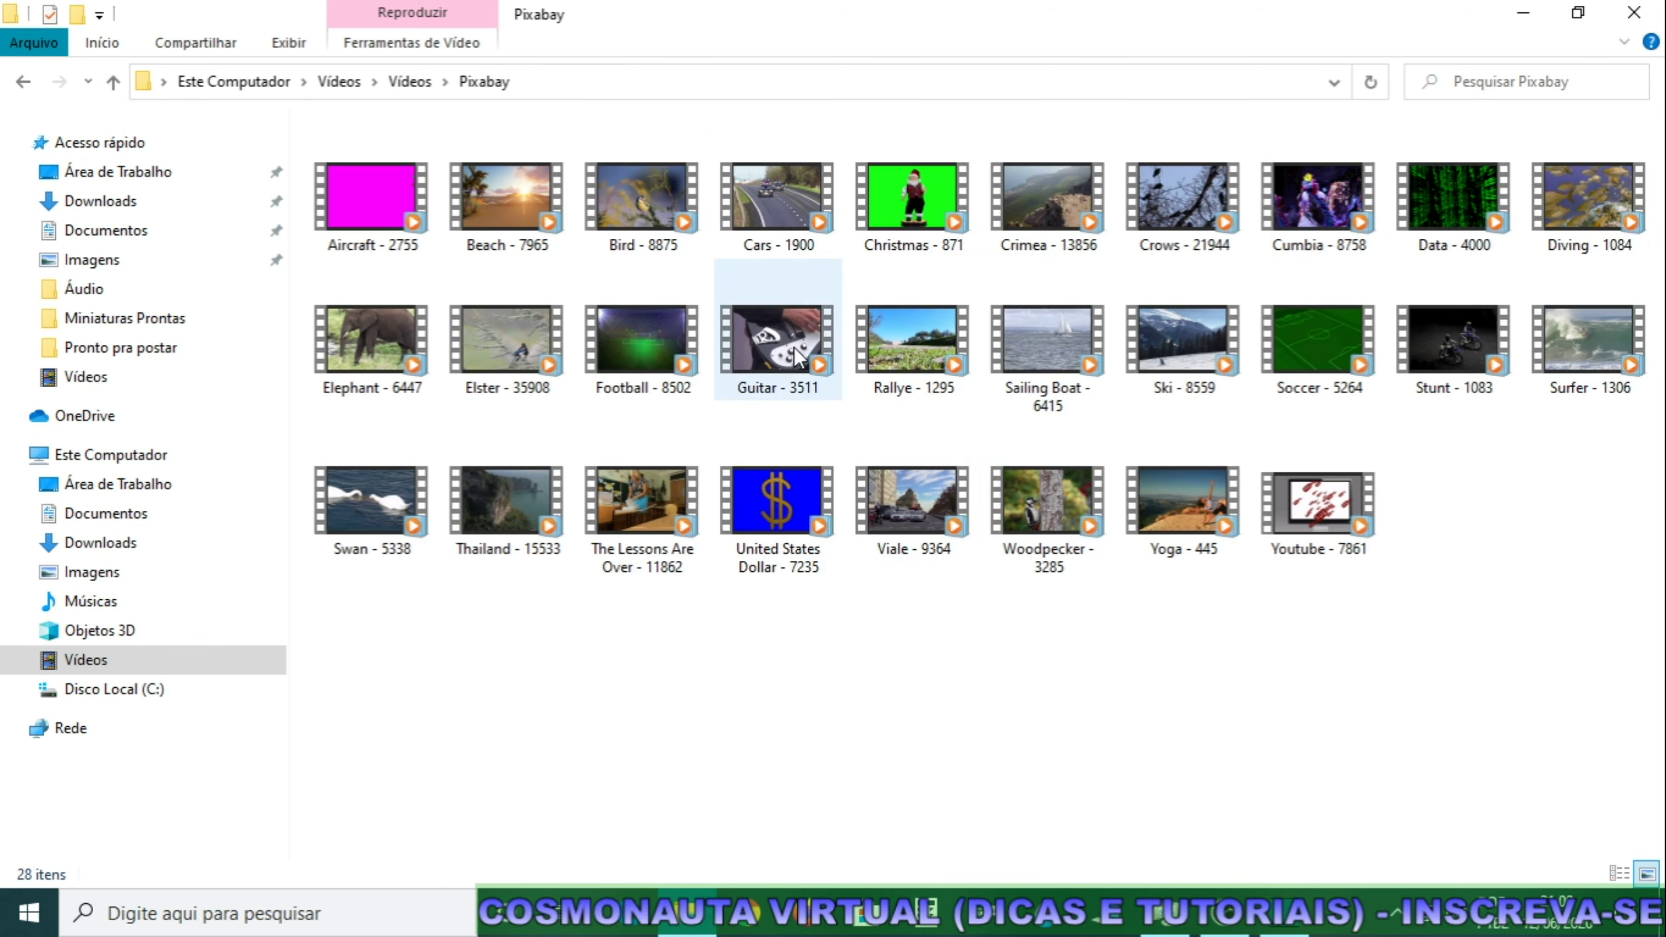
Add the Bird - 8875, Elster - 35908, Crows - 21944 and Woodpecker - 3285 videos together to the Shotcut playlist.
click(672, 199)
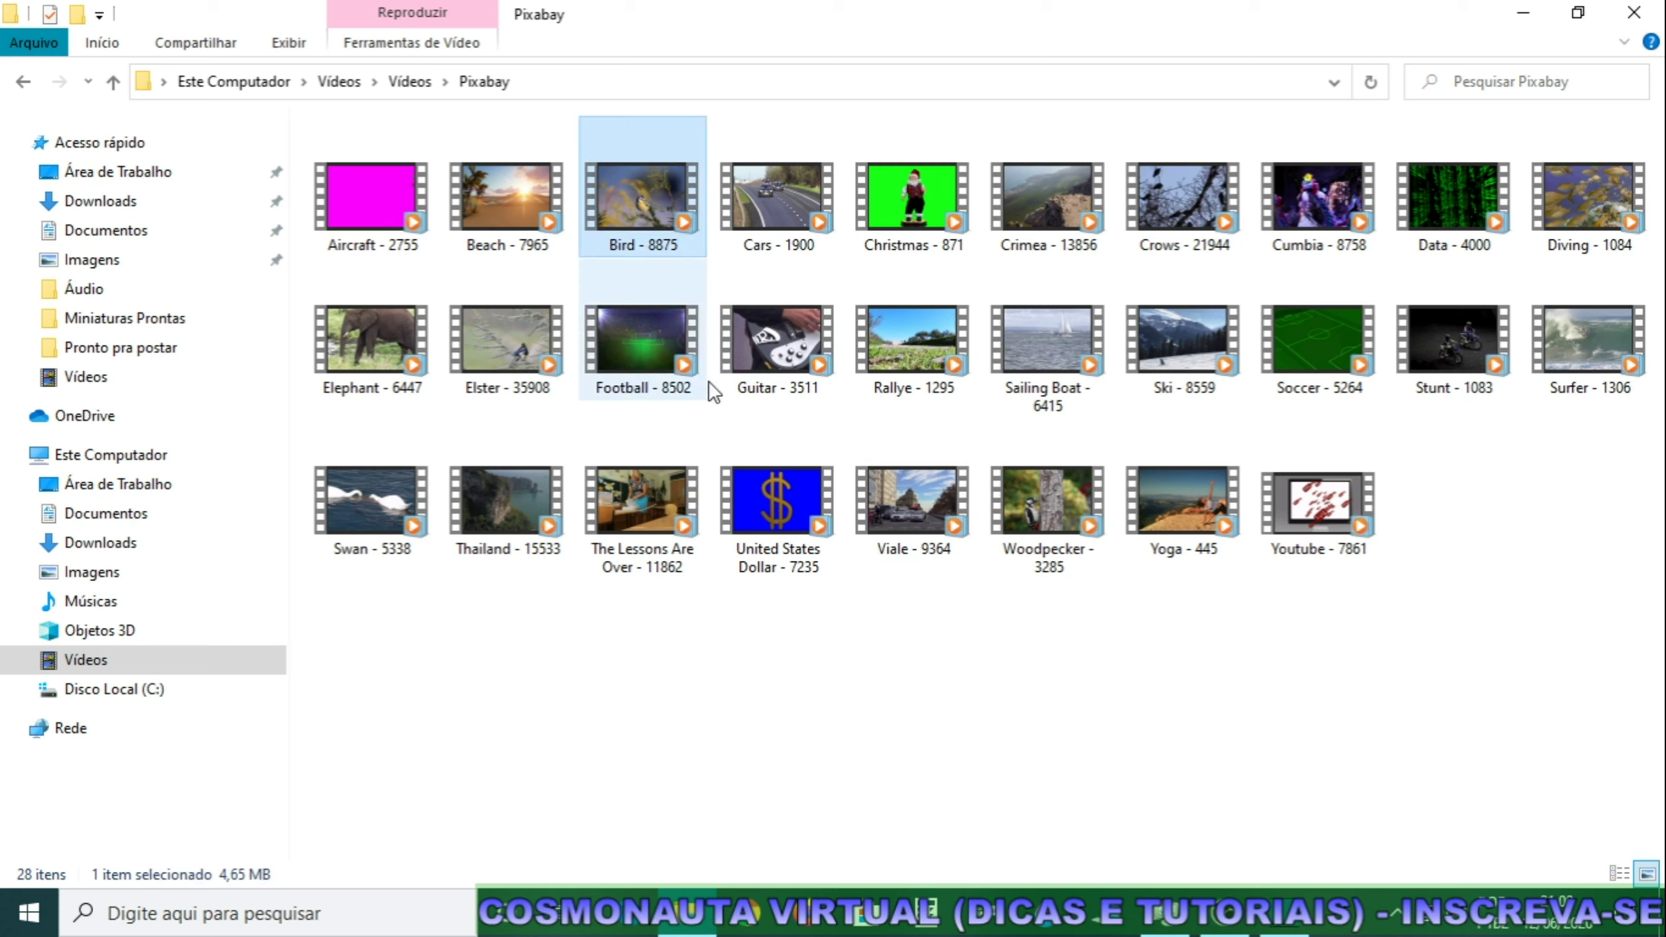
ctrl+click(503, 353)
ctrl+click(1185, 221)
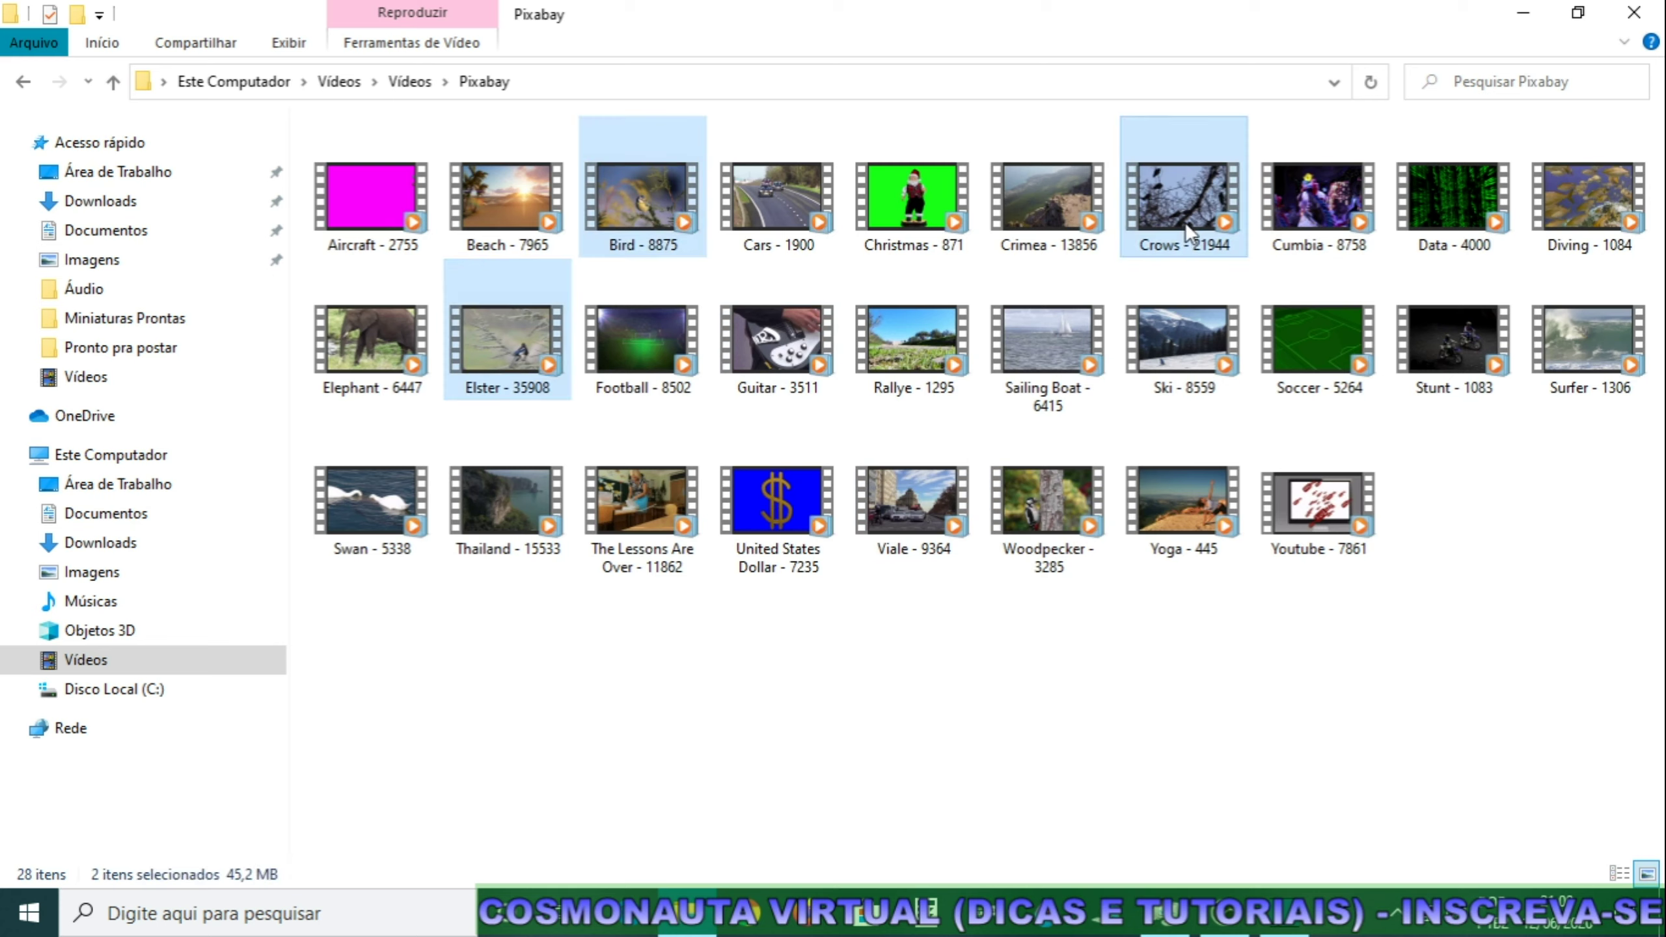
ctrl+click(1031, 524)
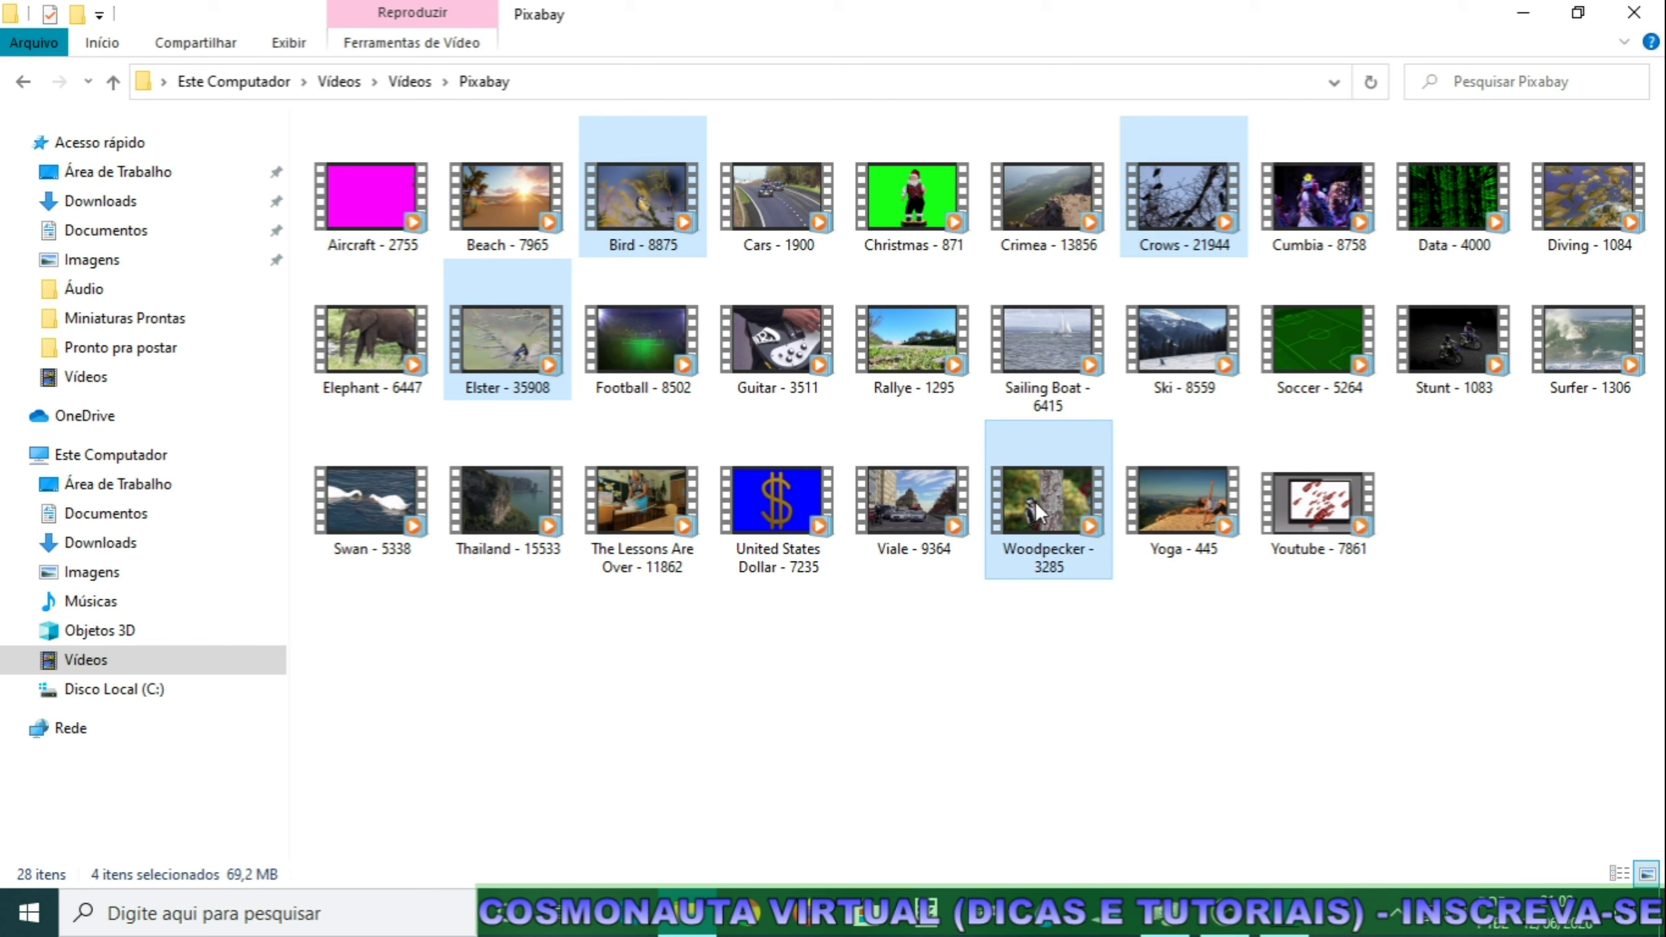
drag(1035, 500, 1244, 338)
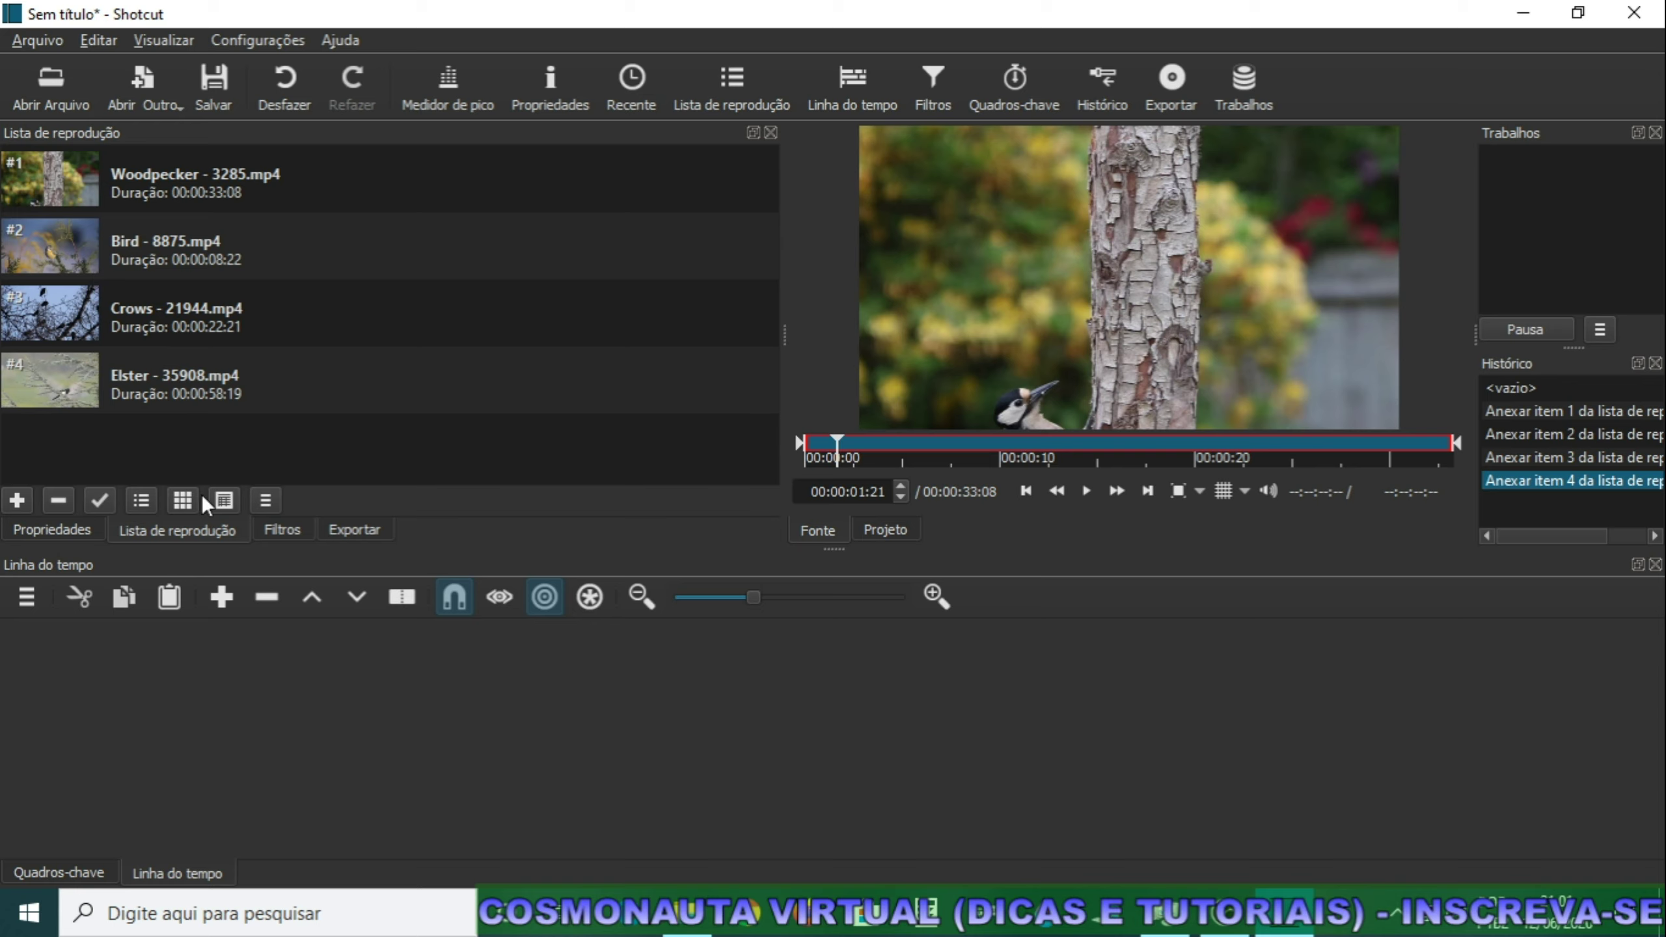
Place Woodpecker - 3285.mp4 from the playlist at the start of the timeline on track V1 and mute that track.
drag(37, 181, 109, 667)
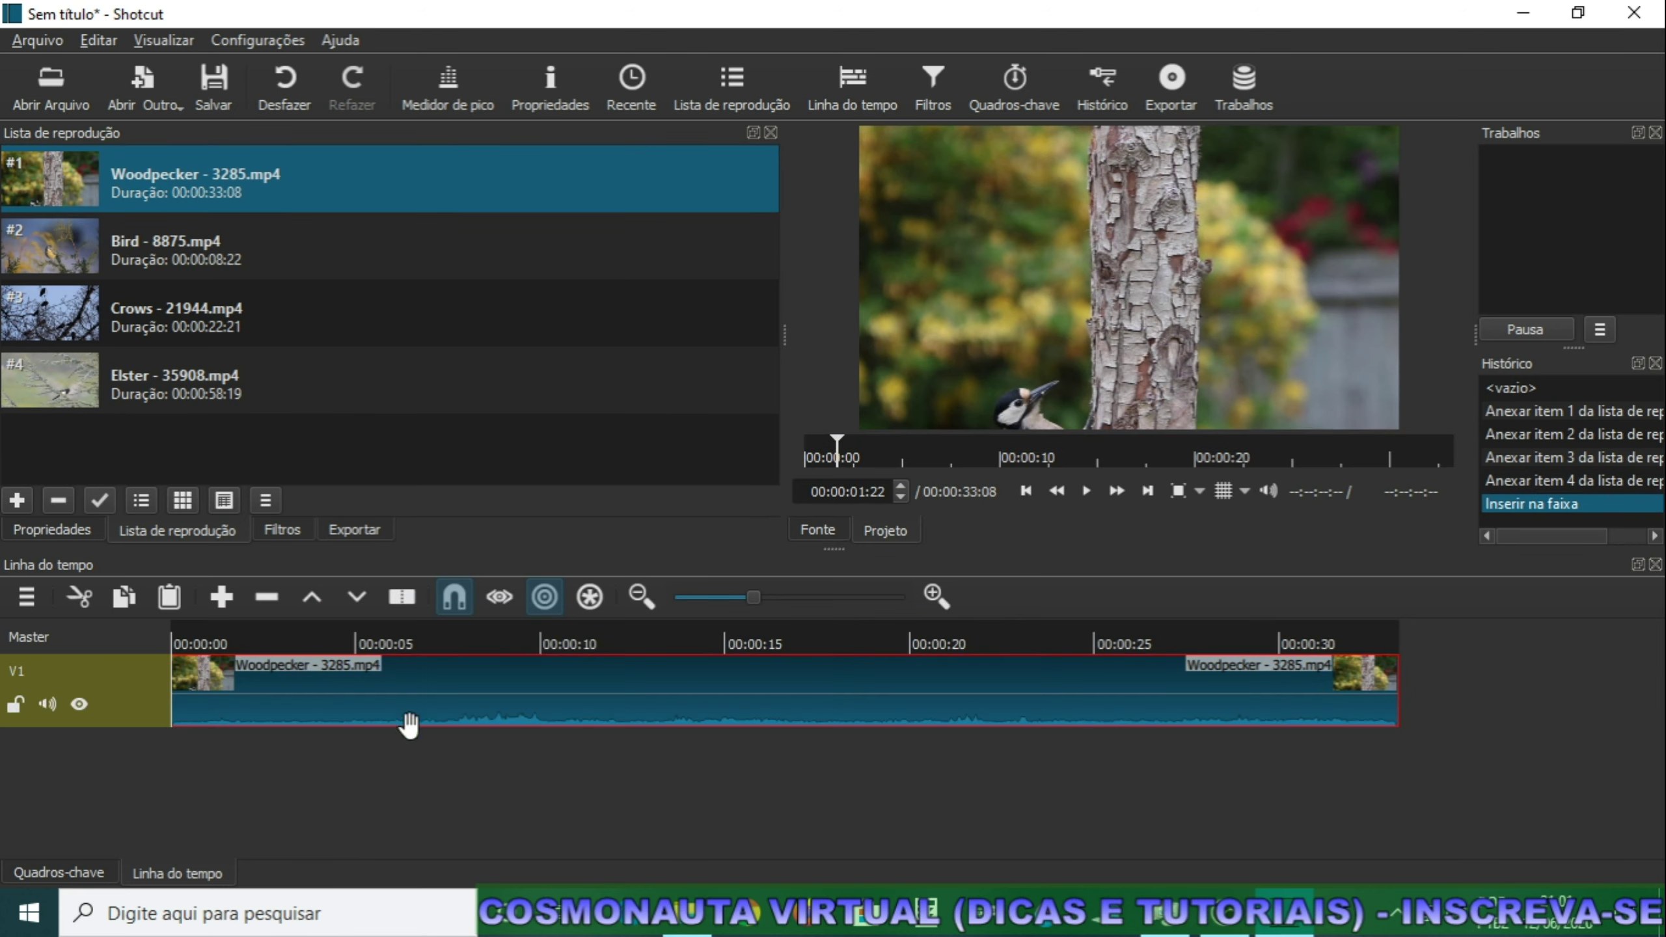
click(47, 704)
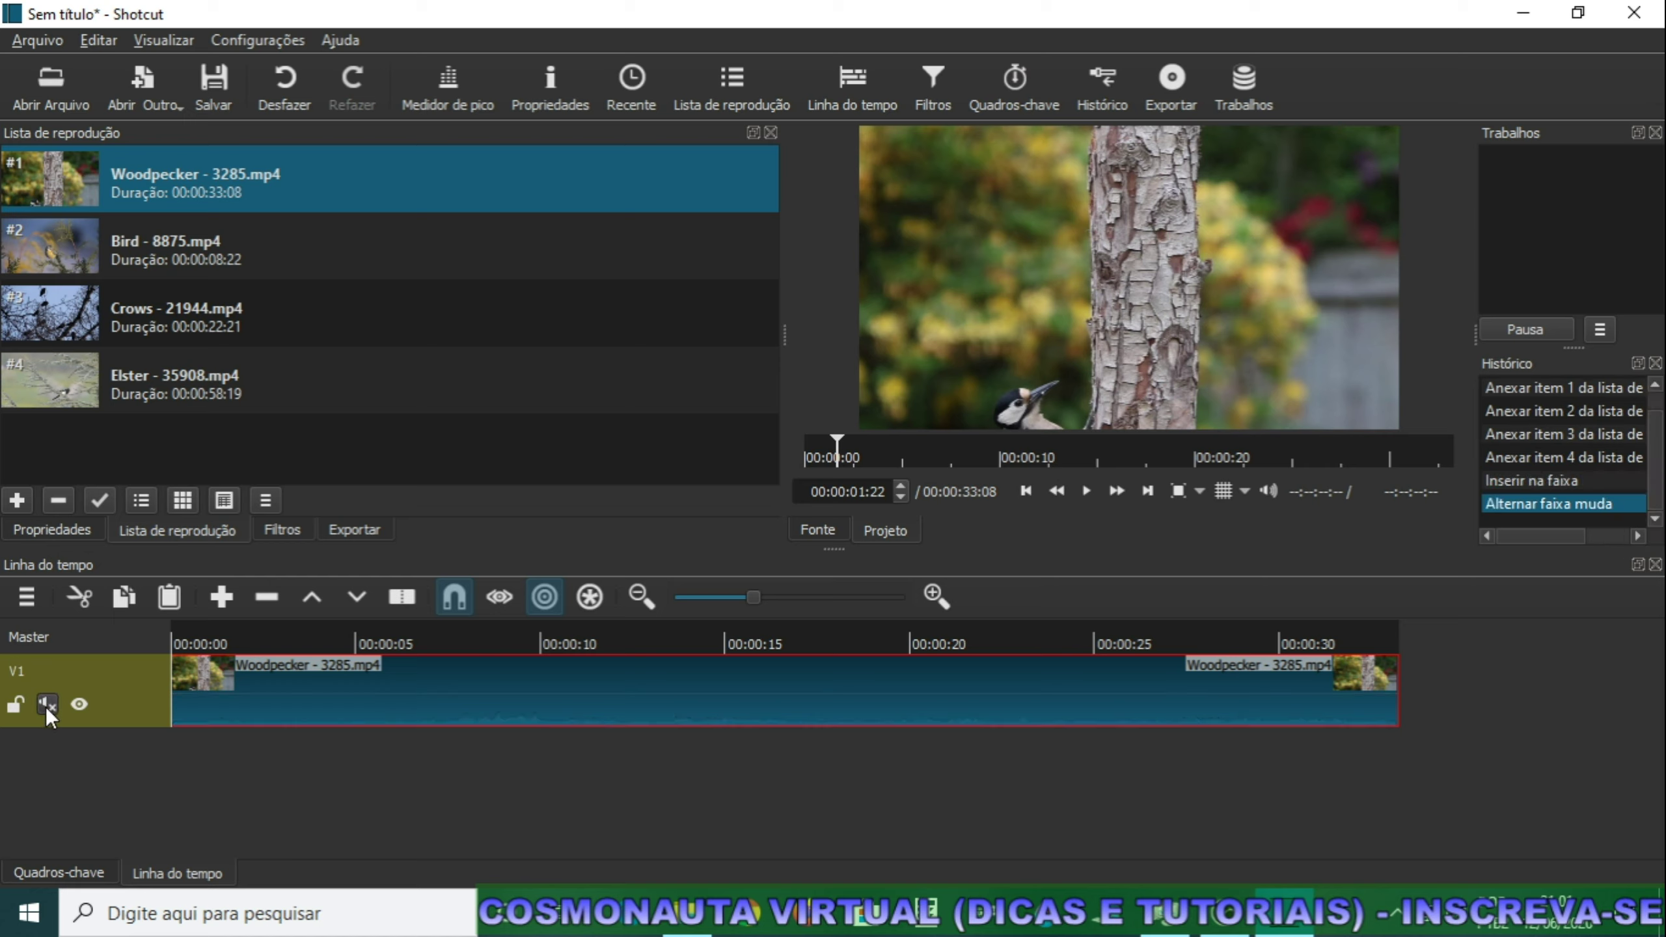
Add three more video tracks, V2, V3 and V4, above the woodpecker track.
right_click(141, 677)
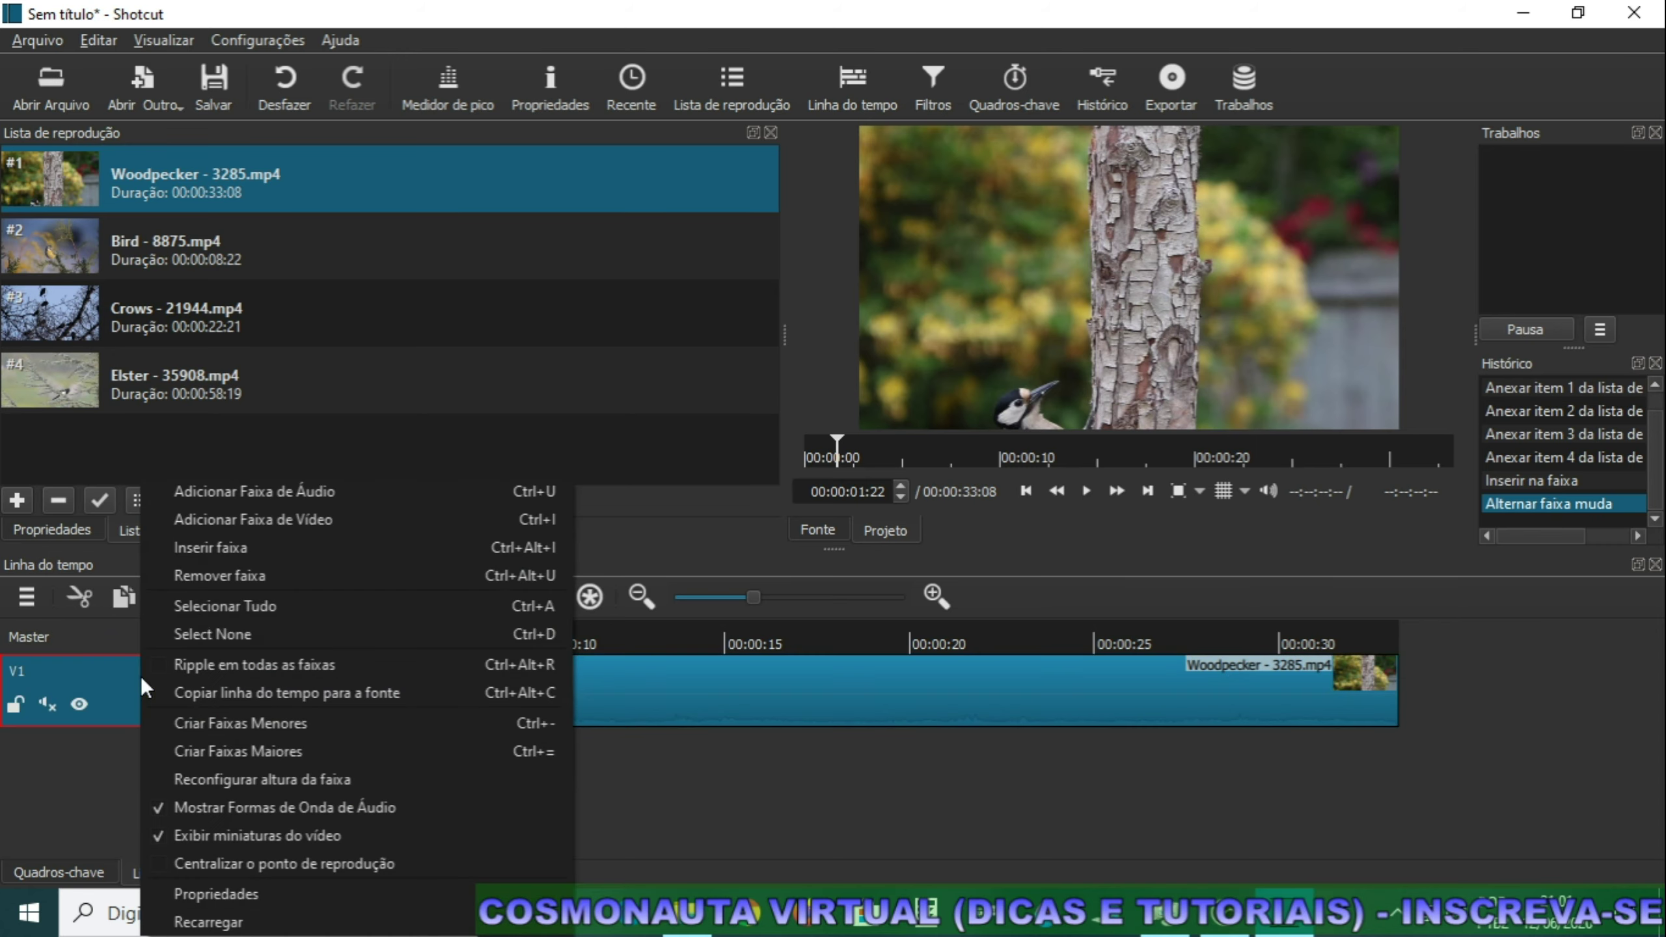
click(239, 520)
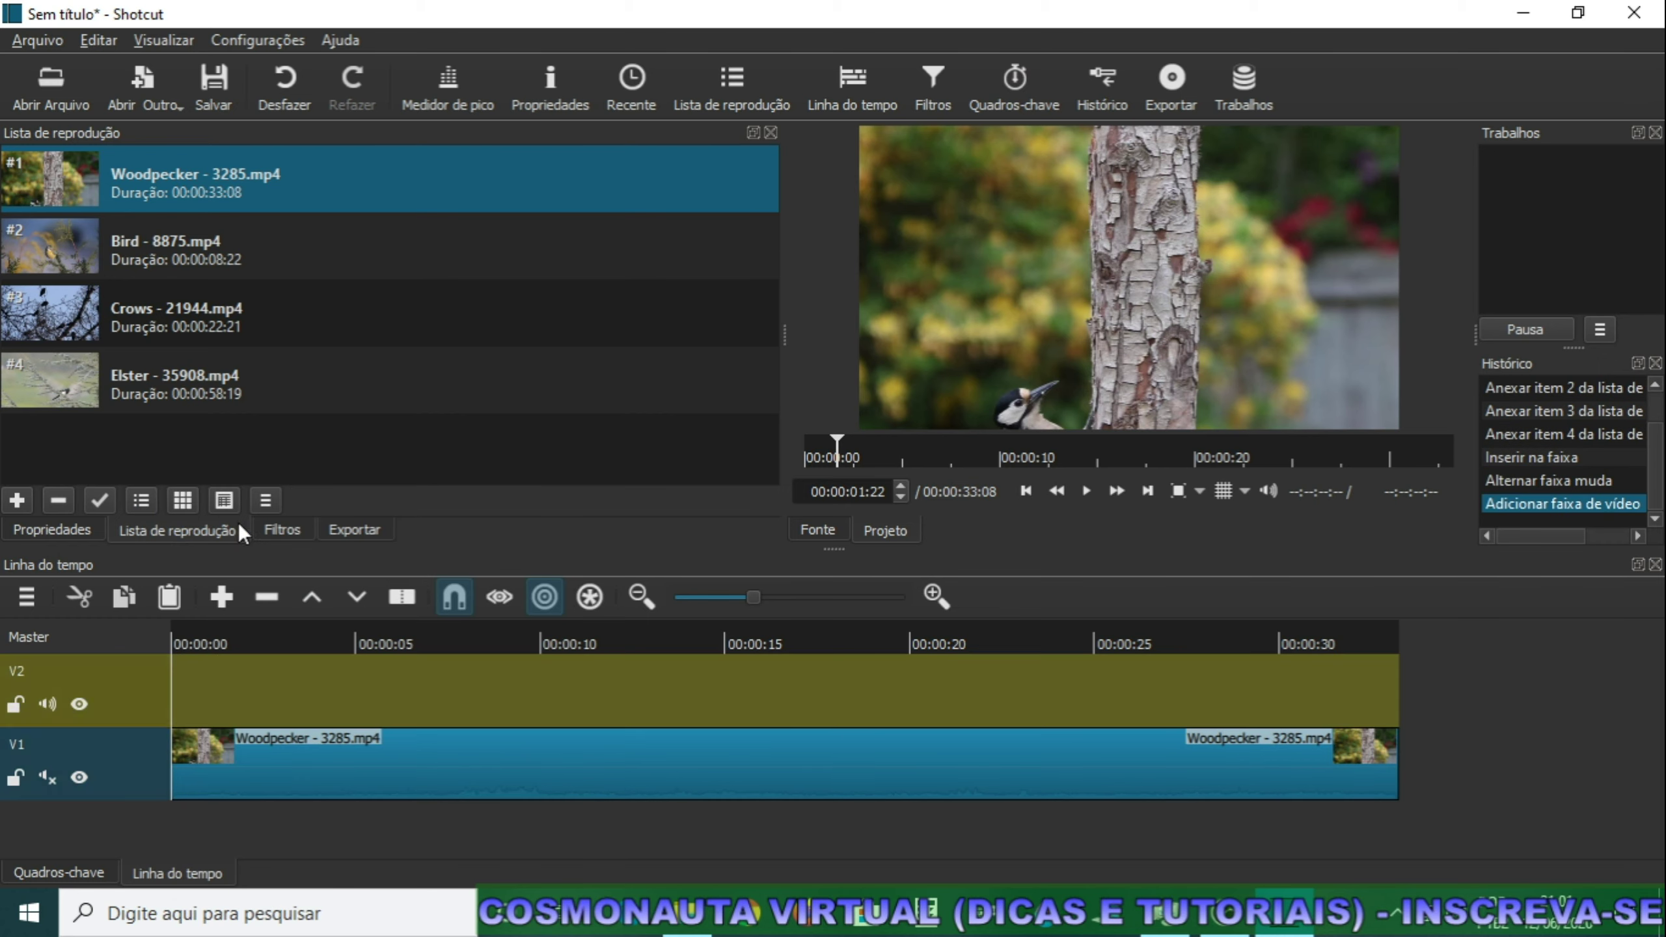
right_click(148, 693)
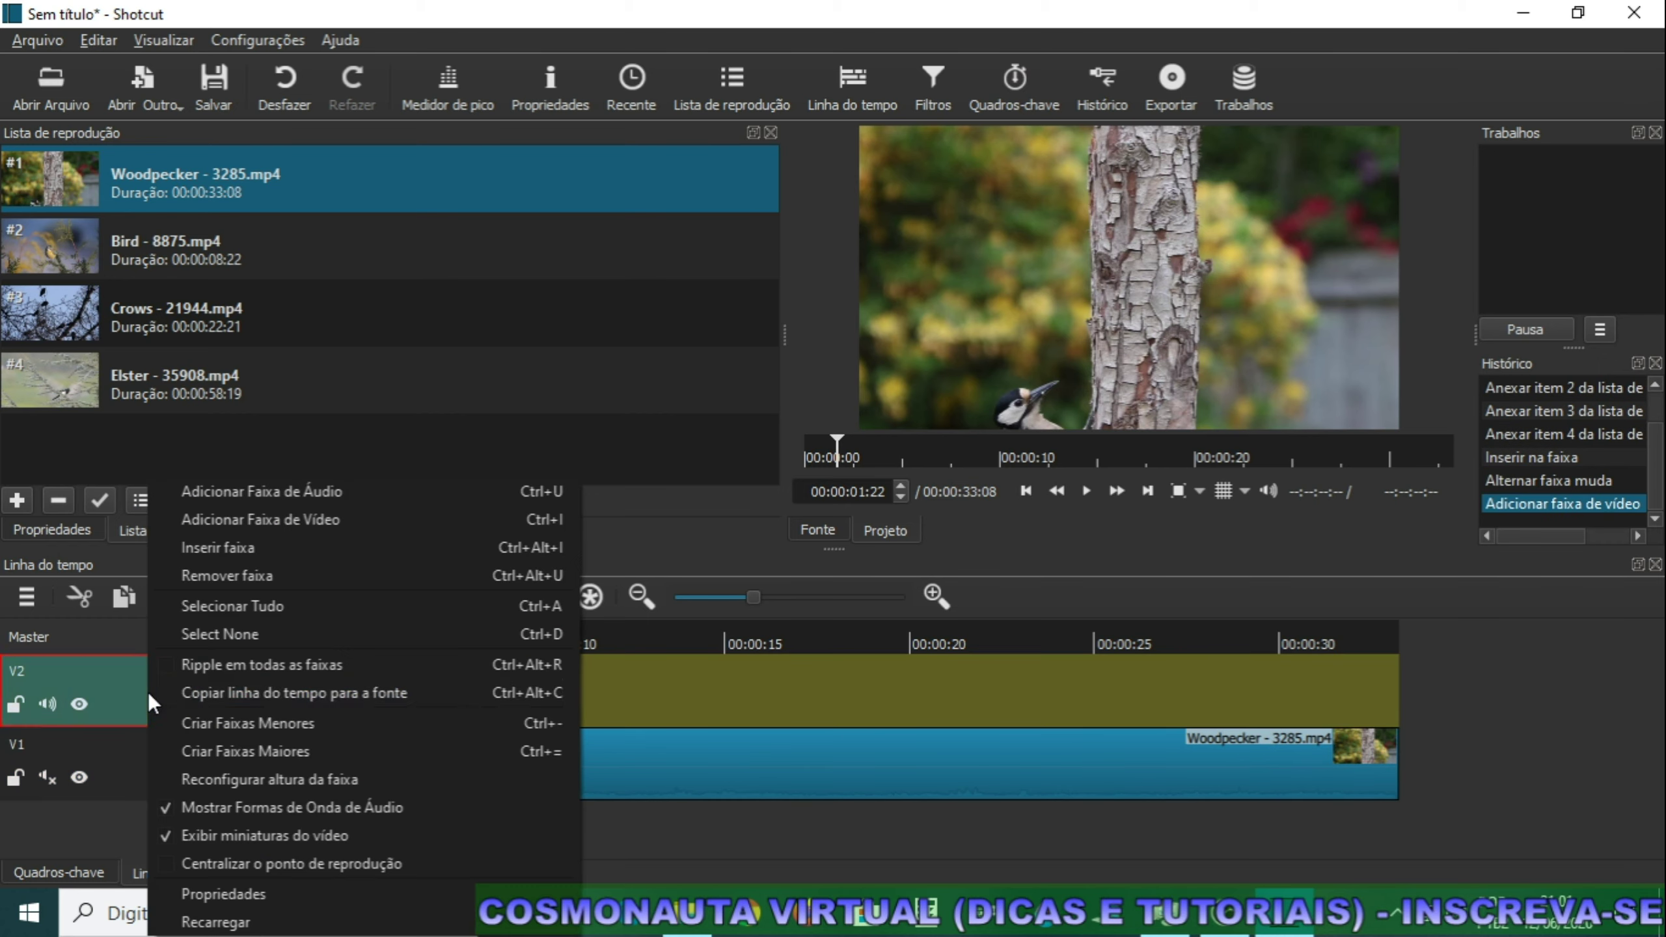
click(206, 521)
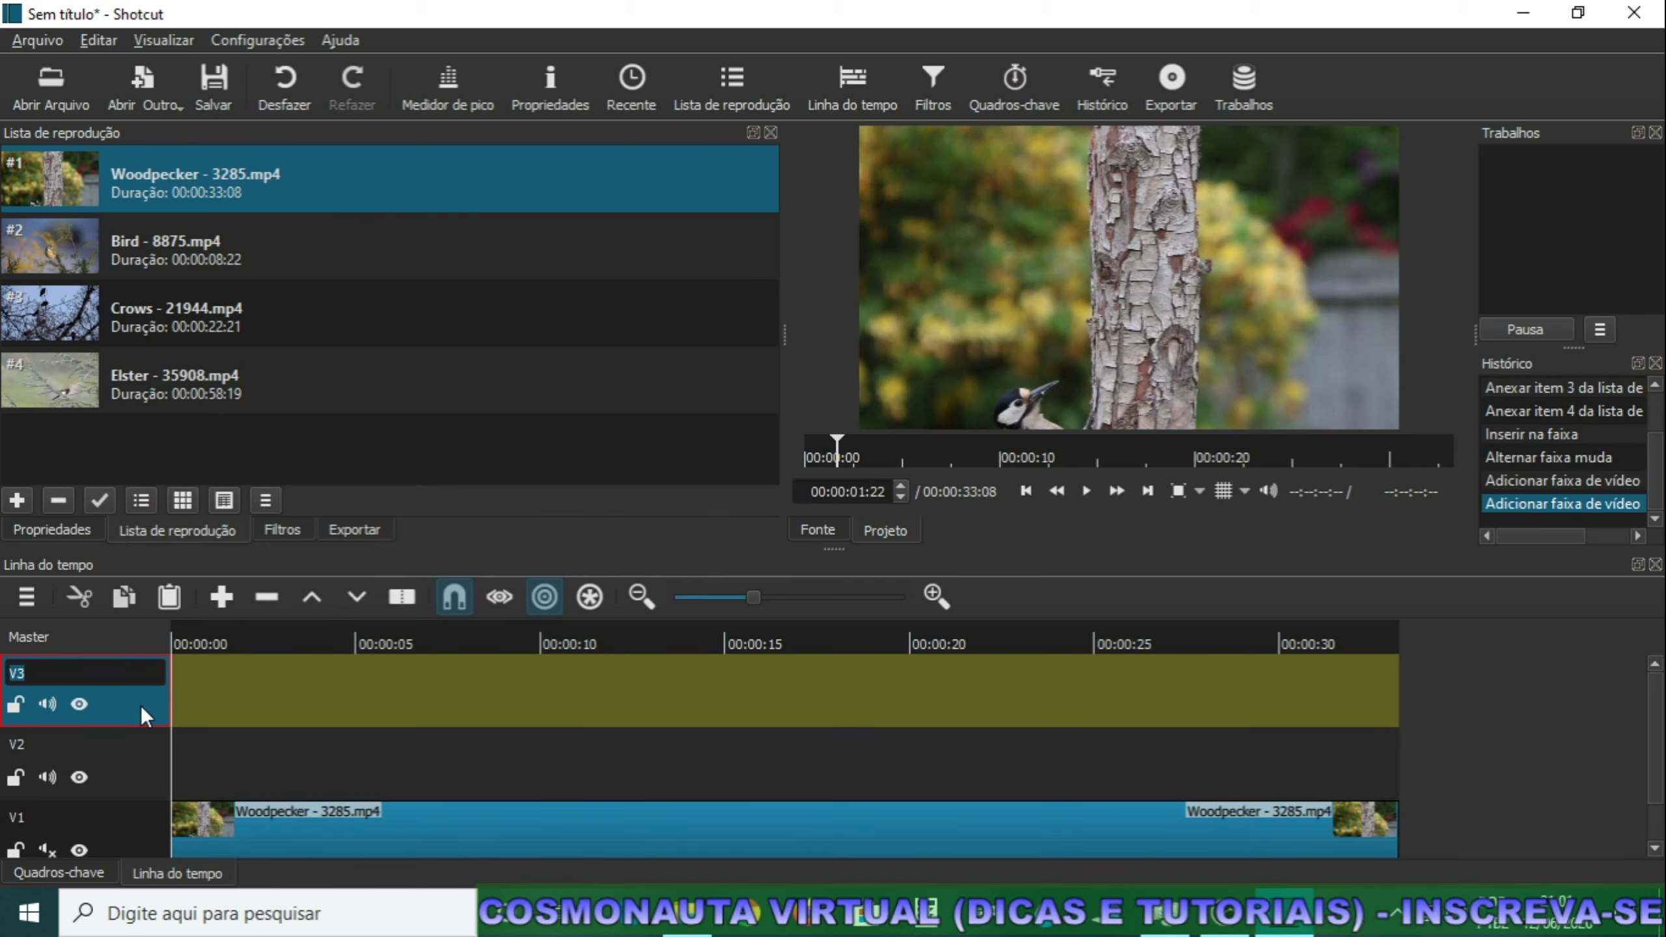
right_click(141, 707)
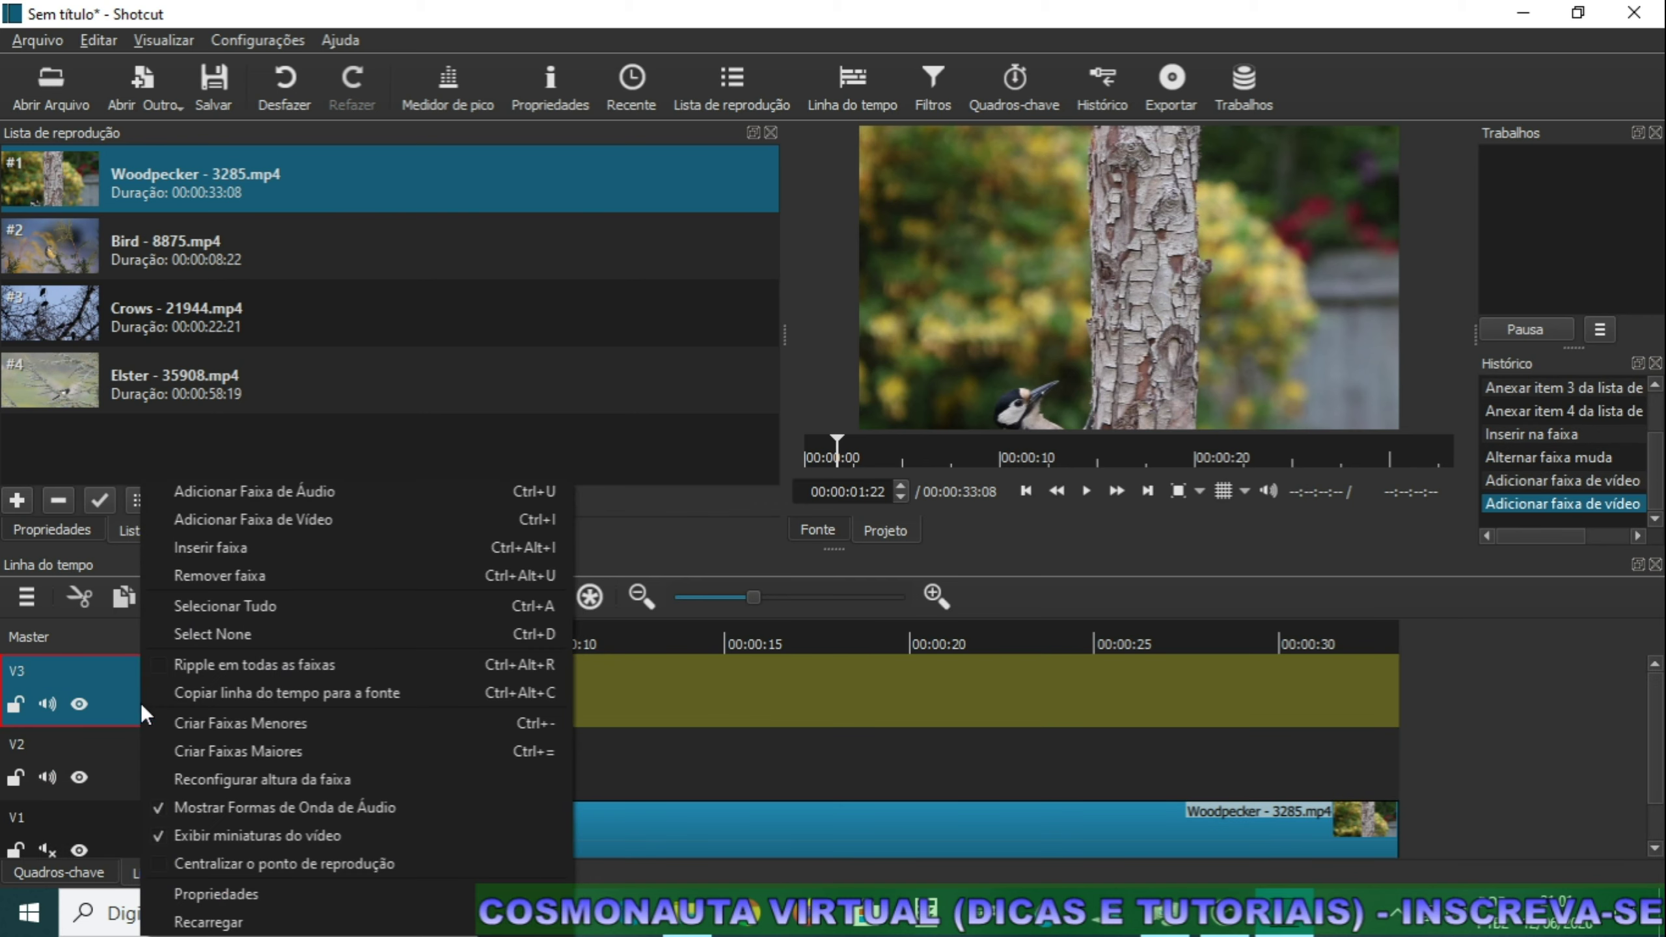
click(209, 522)
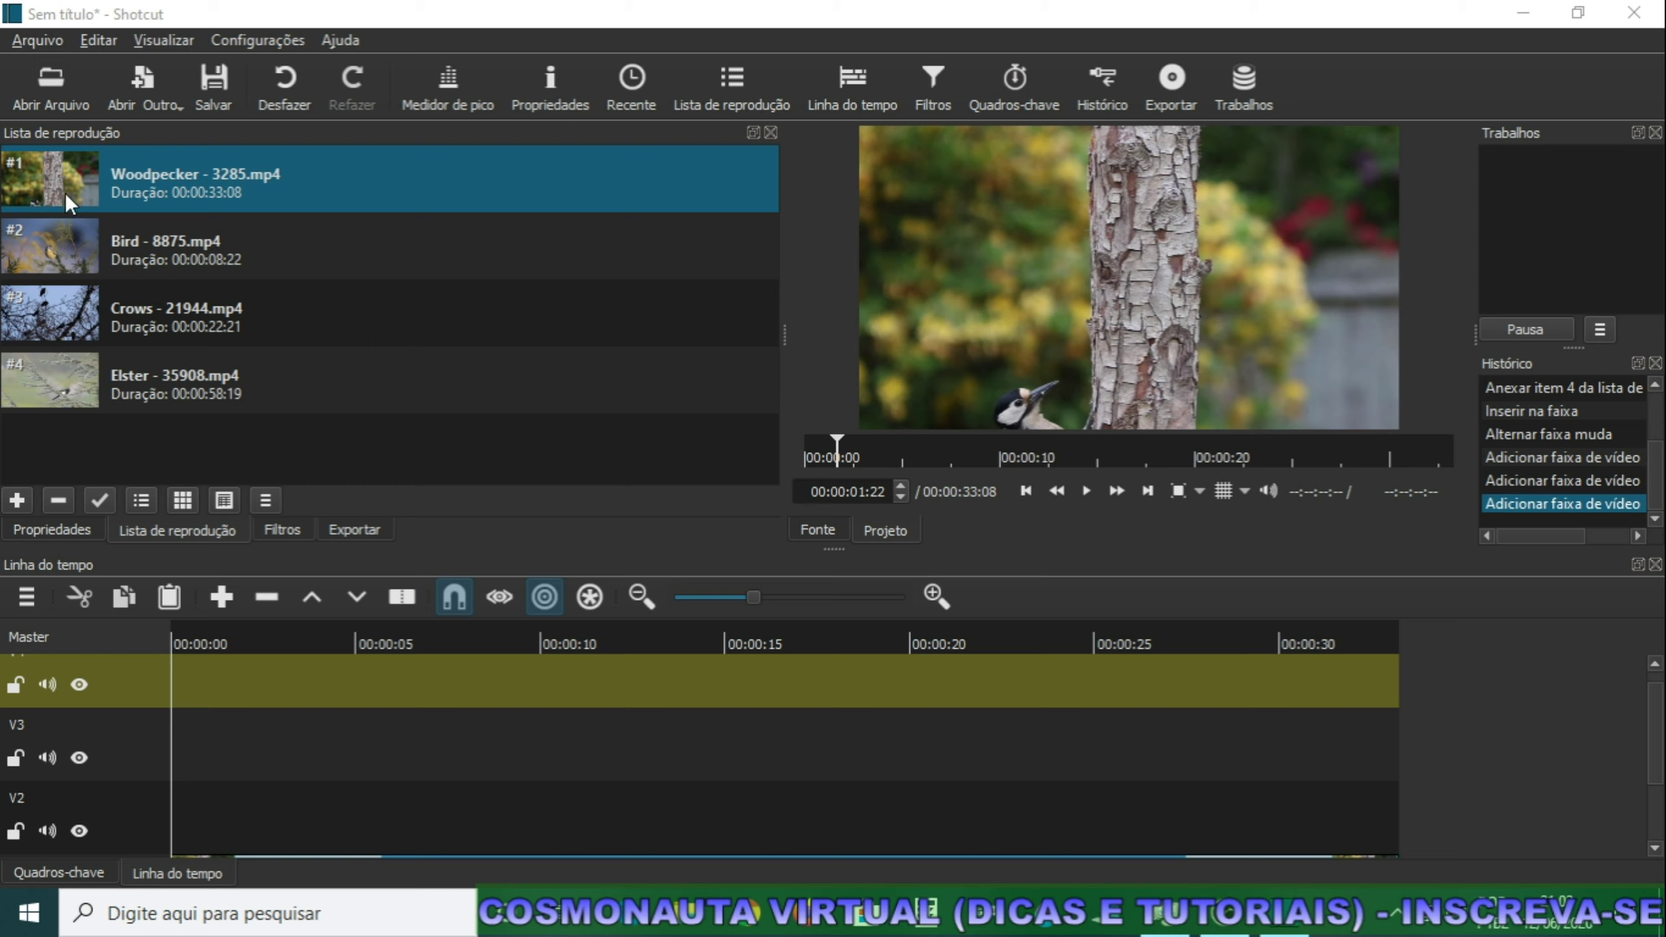
Open Bird - 8875.mp4 from the playlist and append it to track V4.
double_click(61, 247)
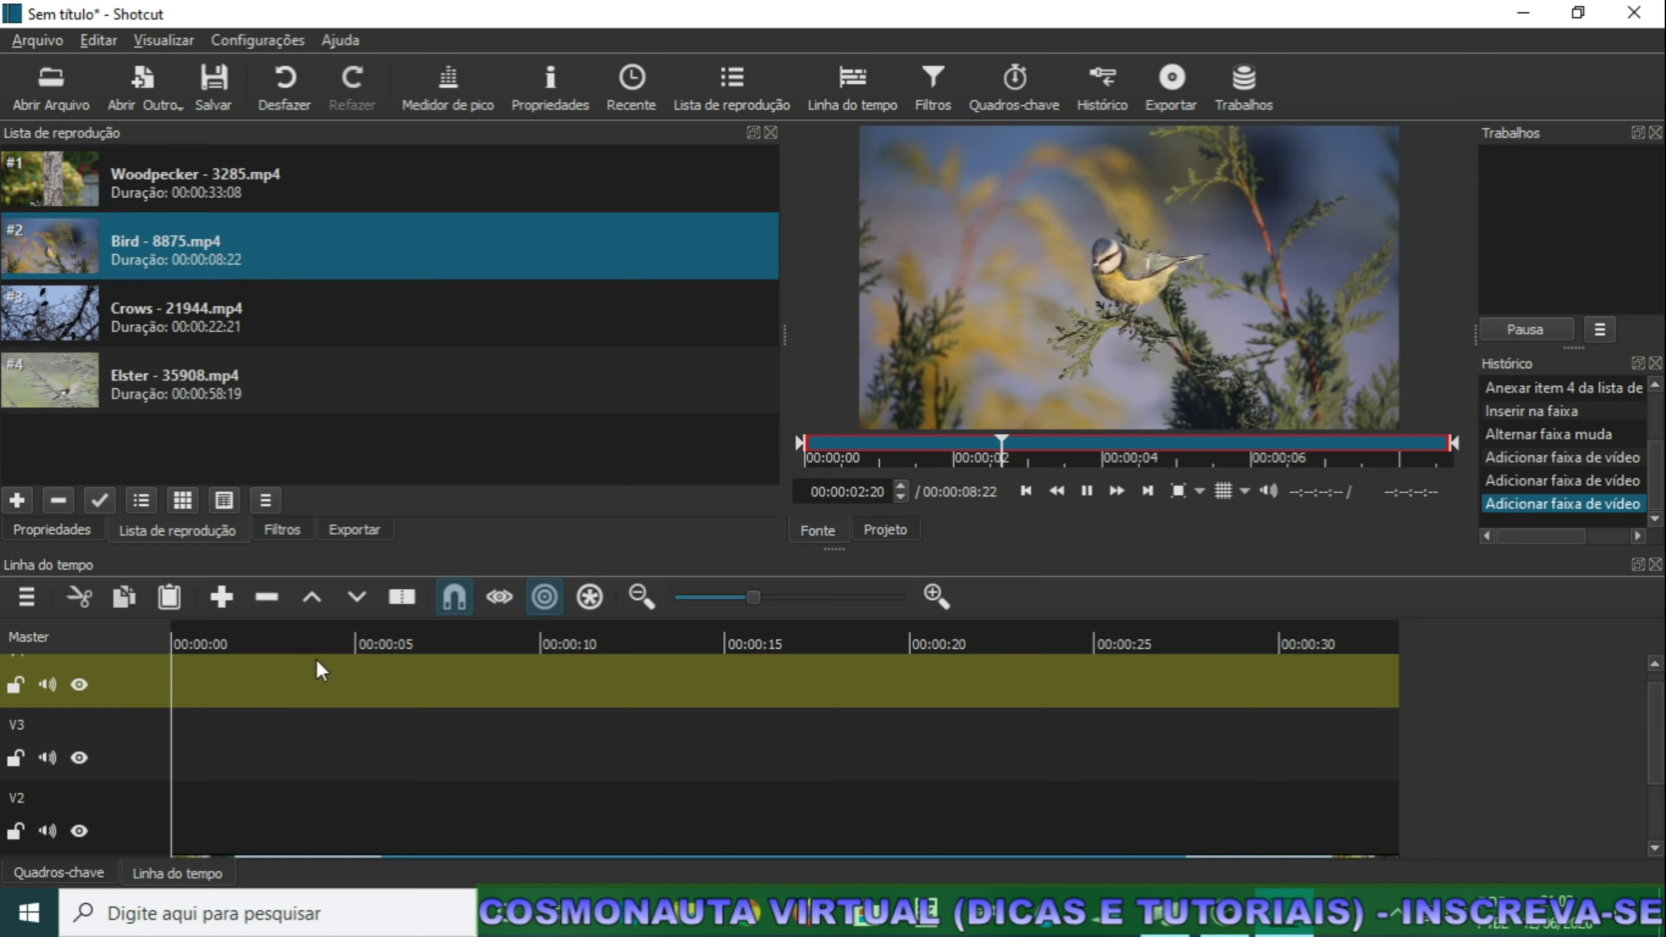
click(221, 595)
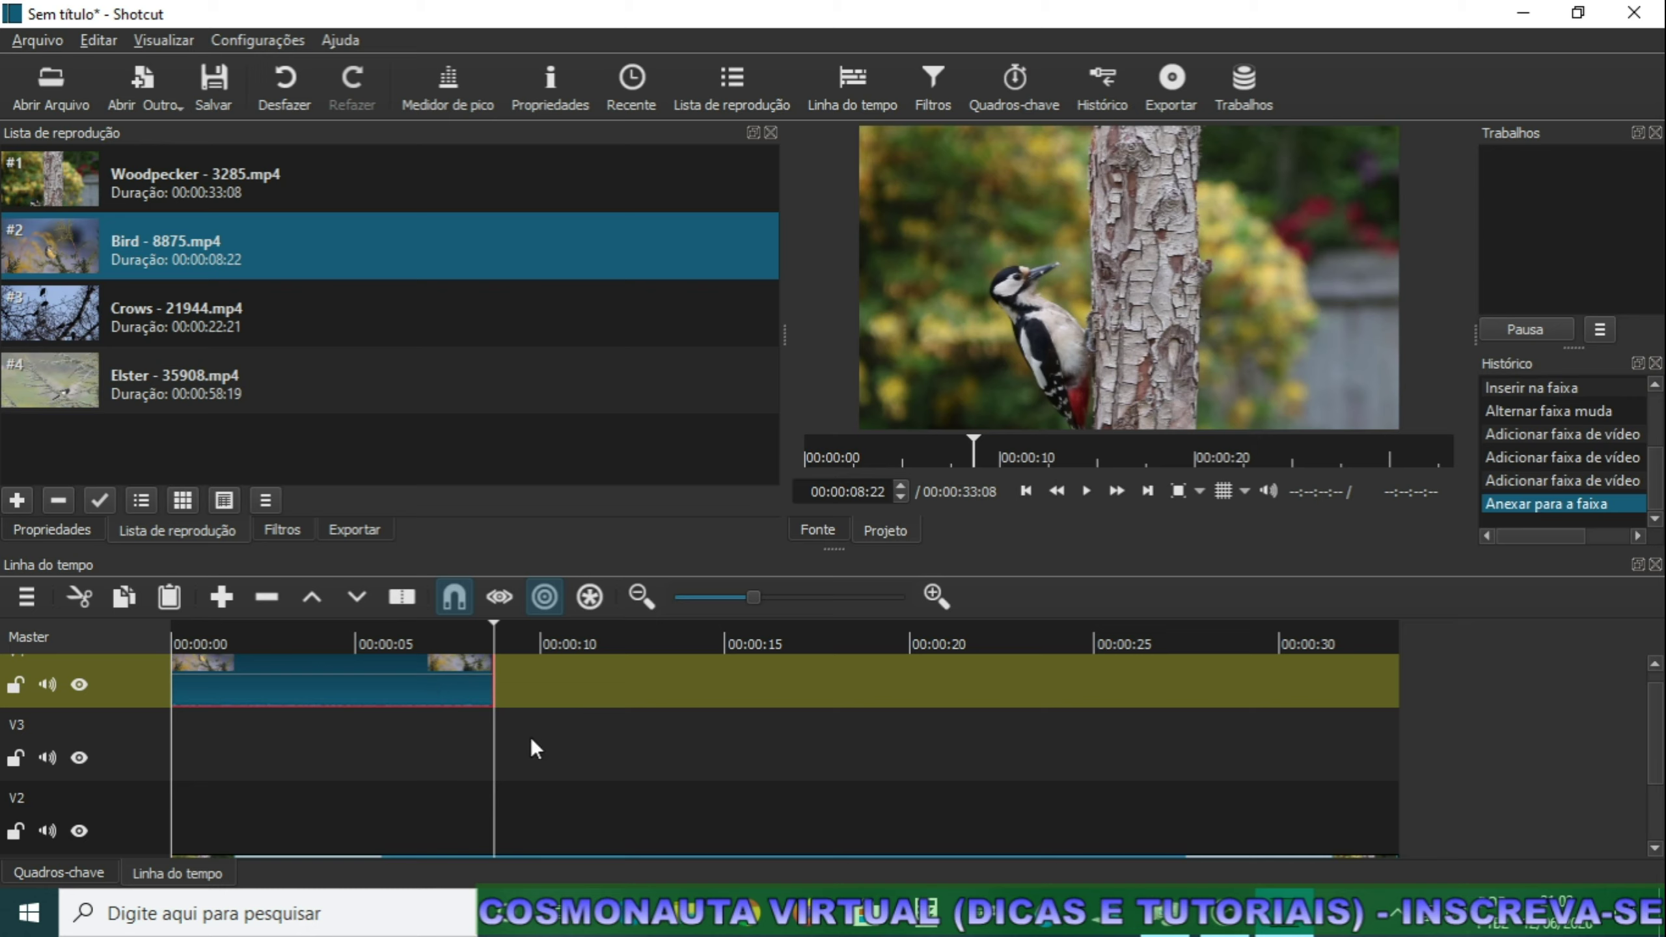
Append Crows - 21944.mp4 from the playlist to track V3 and mute that track.
click(588, 716)
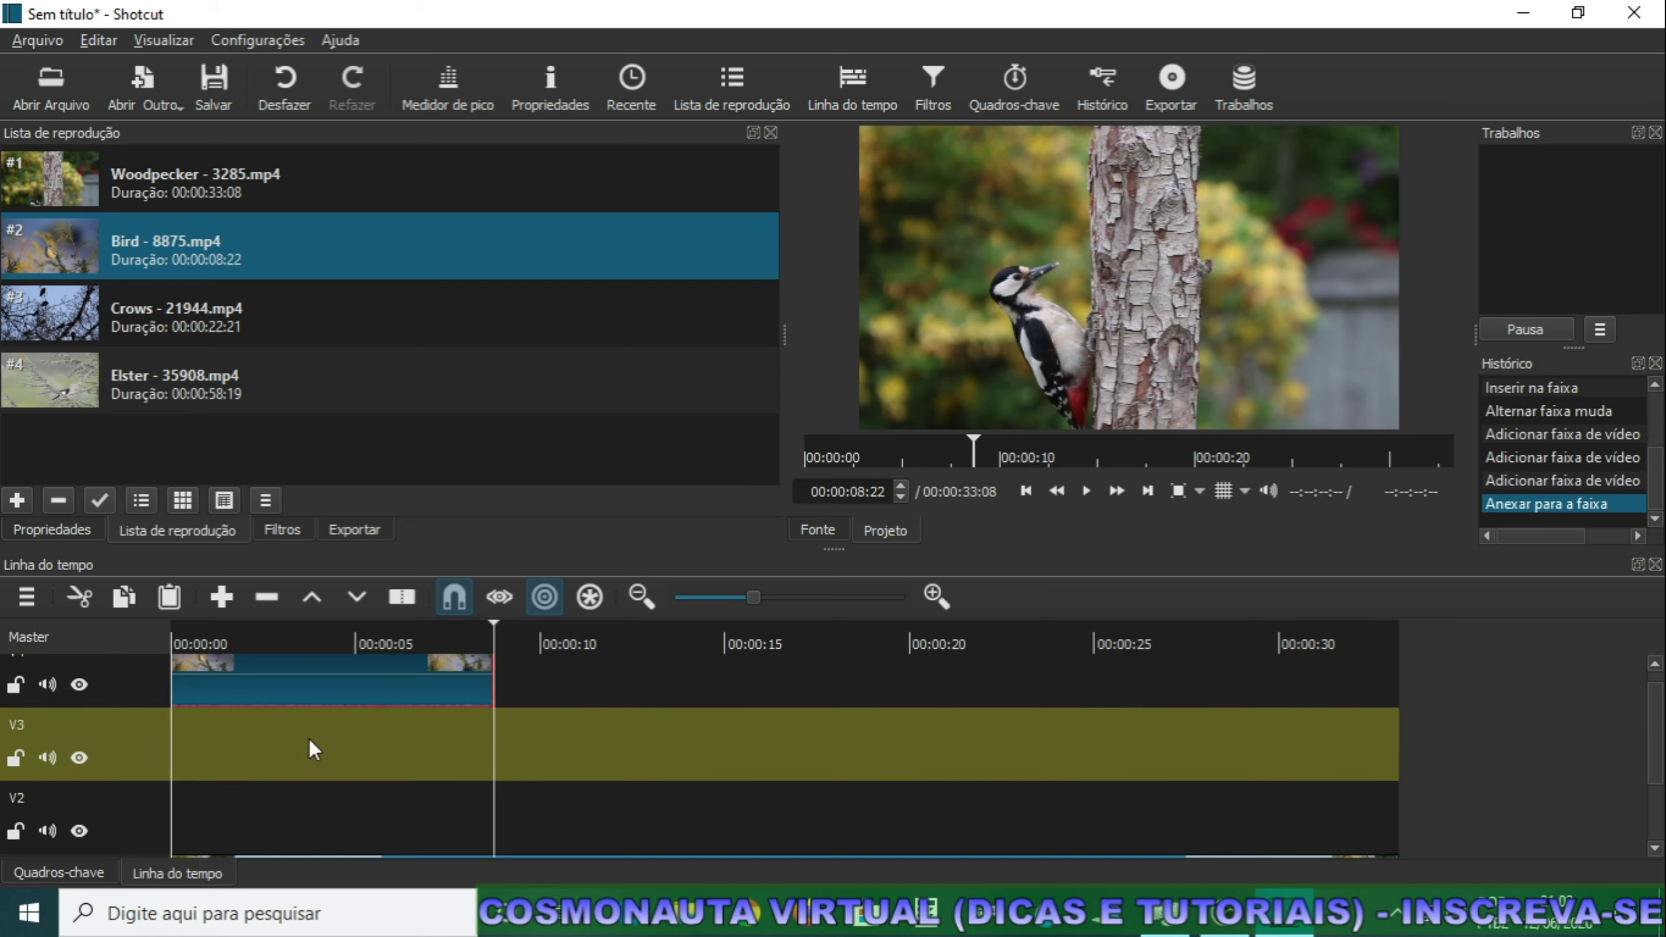
double_click(55, 309)
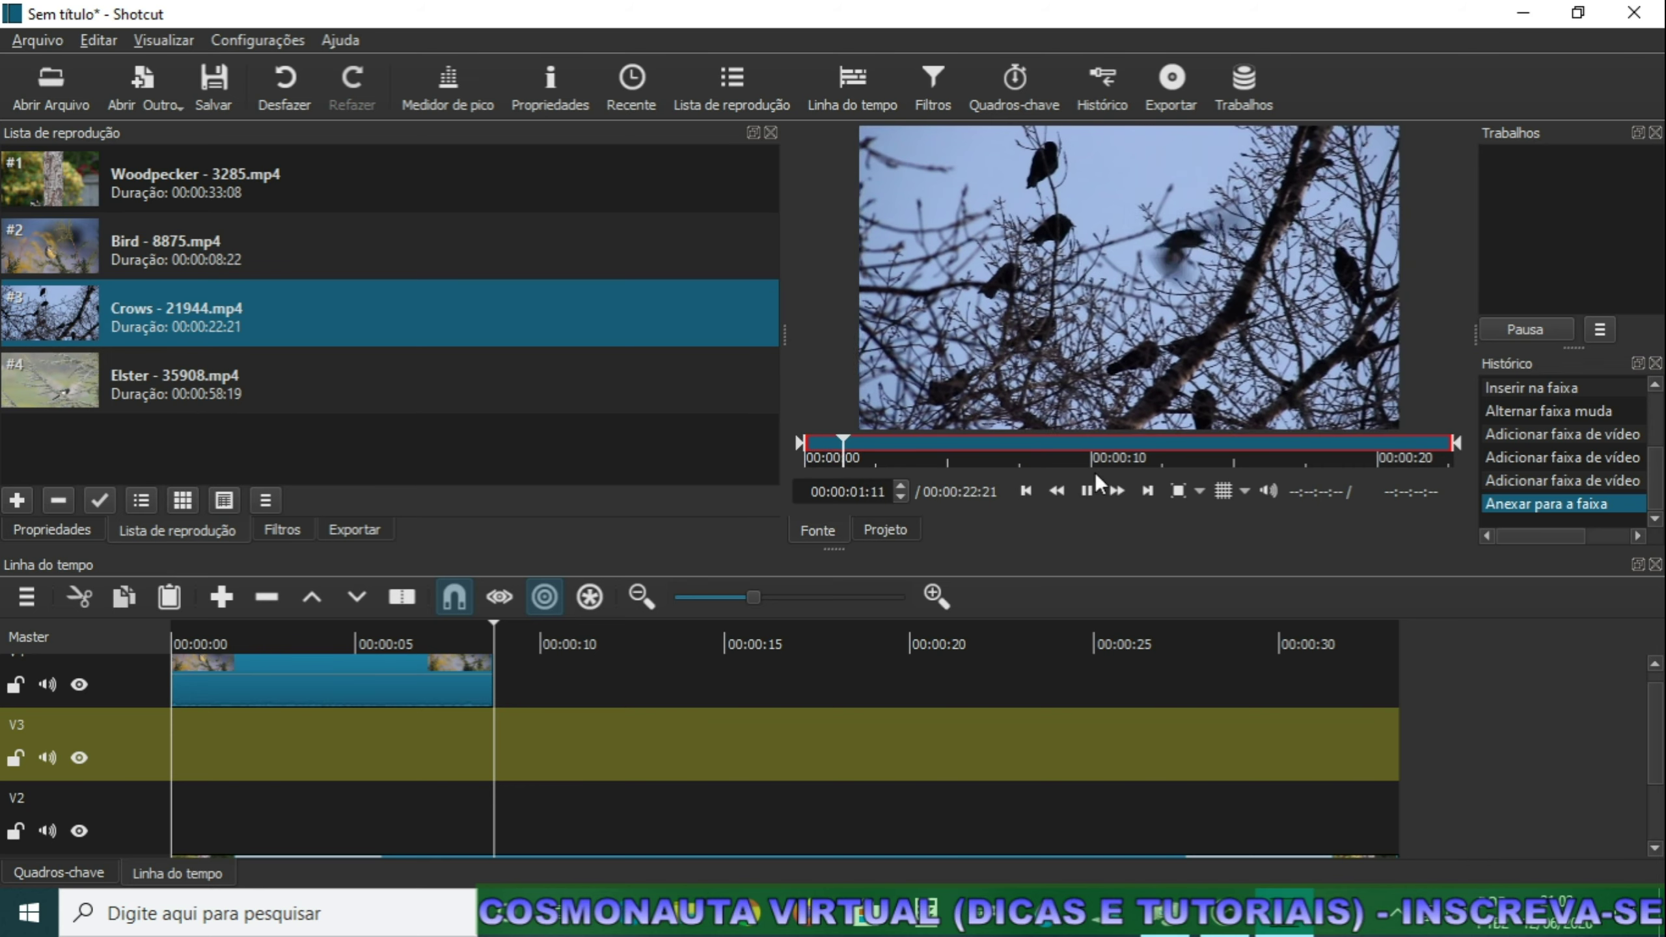
click(1087, 492)
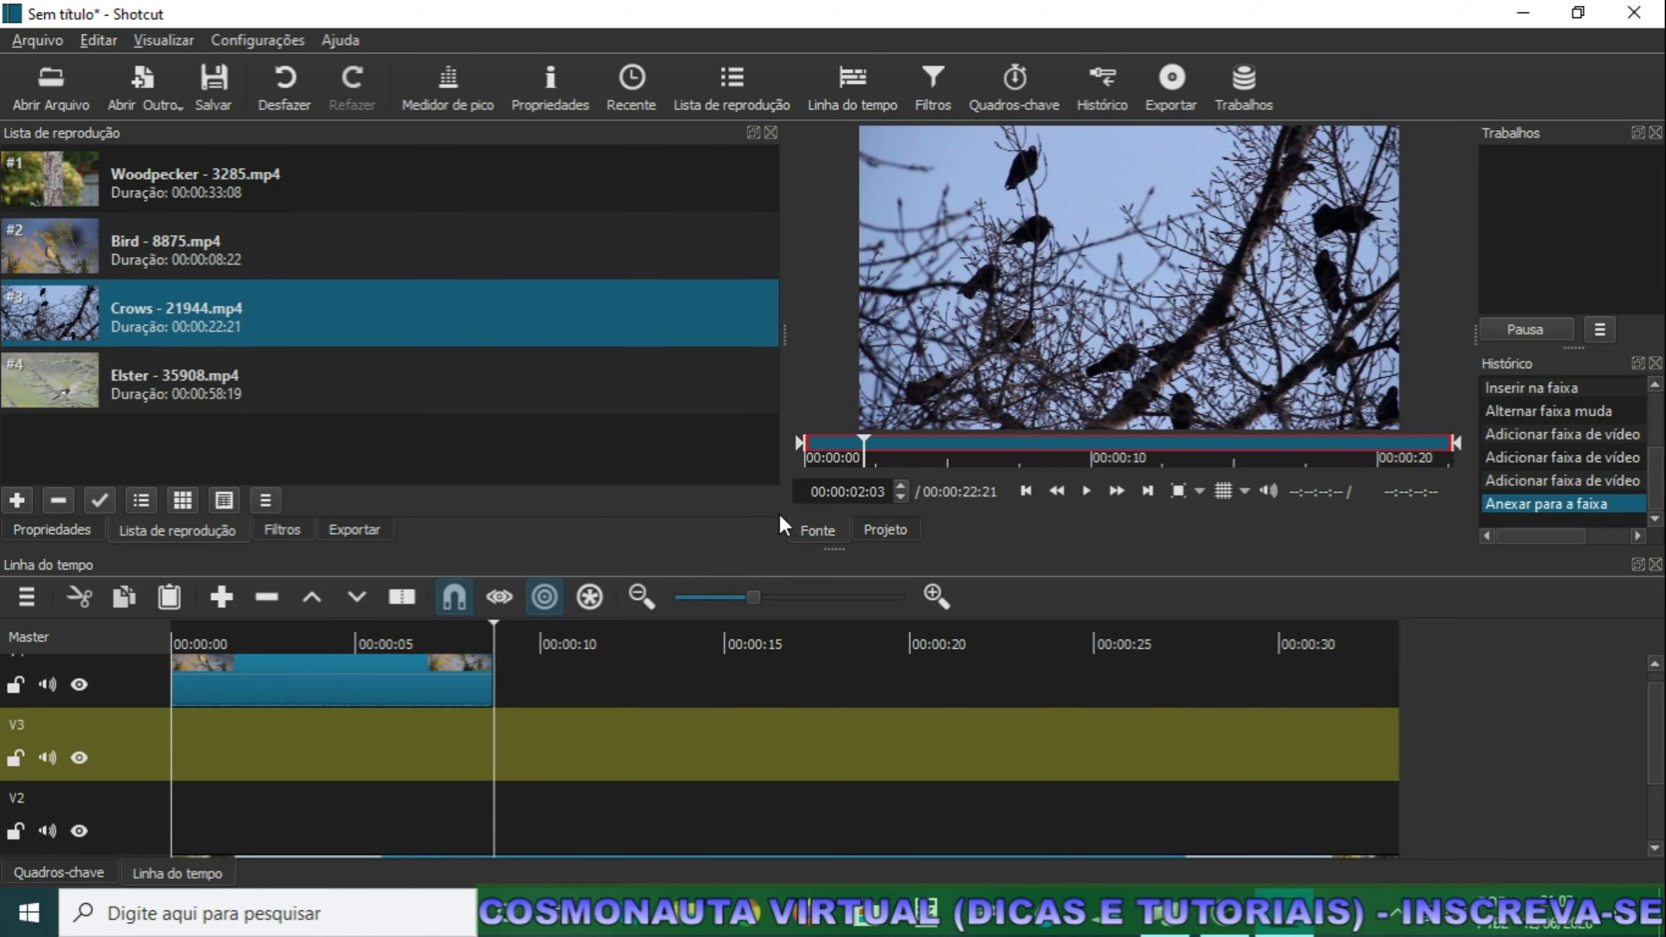
click(221, 598)
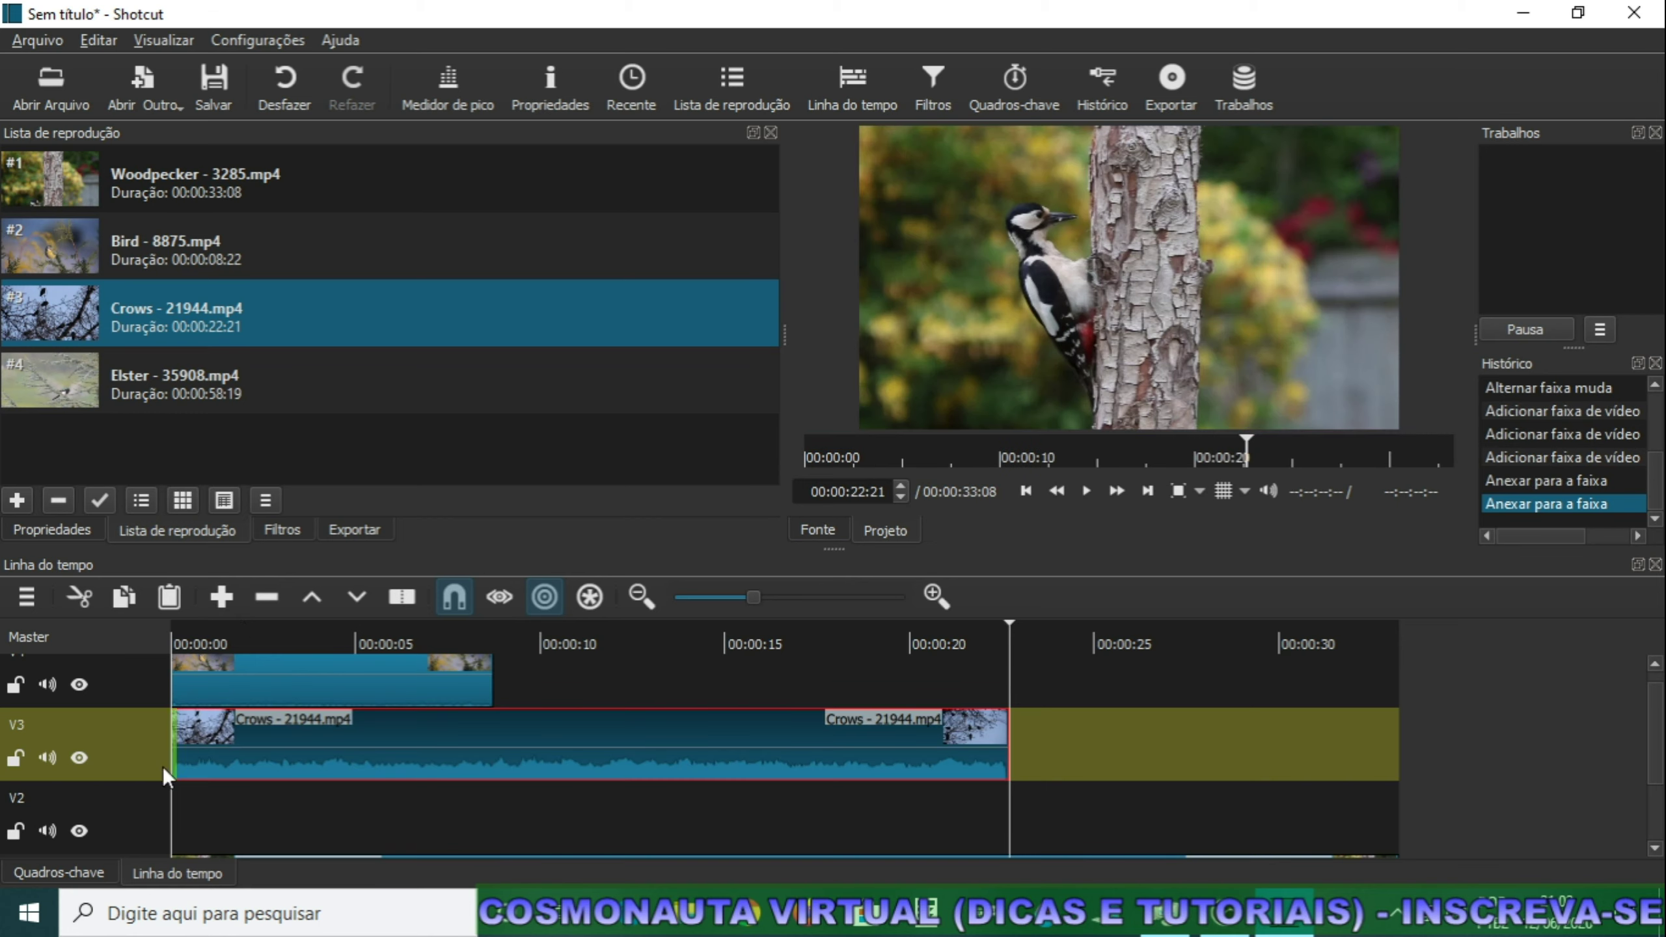
click(47, 759)
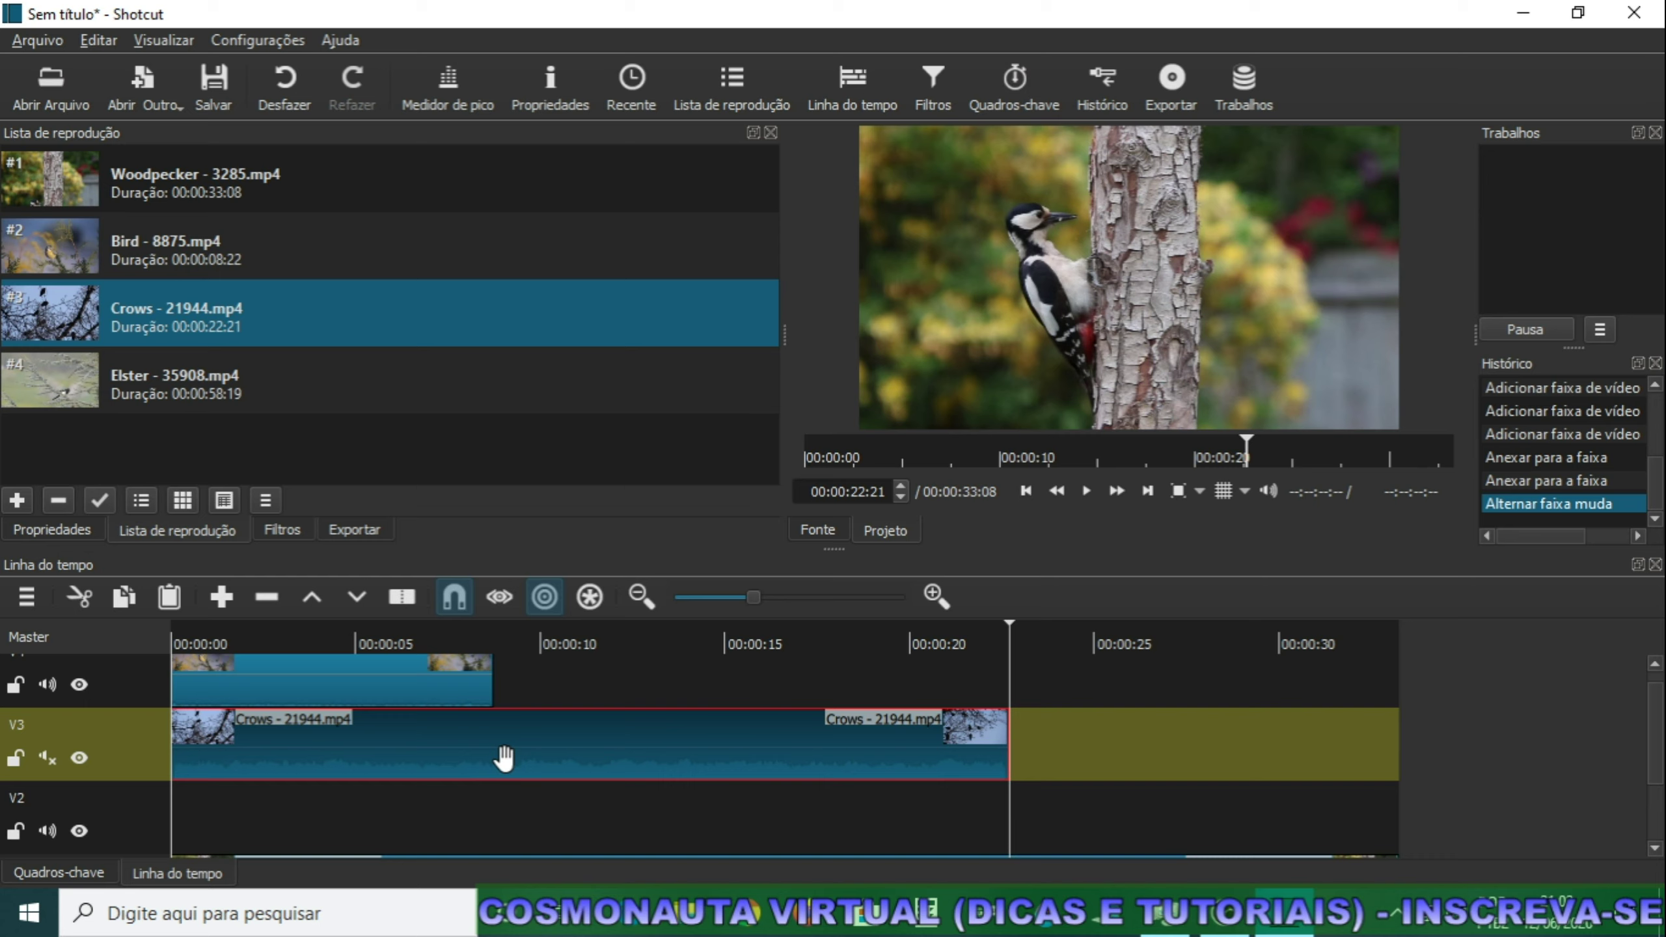
Append Elster - 35908.mp4 from the playlist to track V2.
click(584, 828)
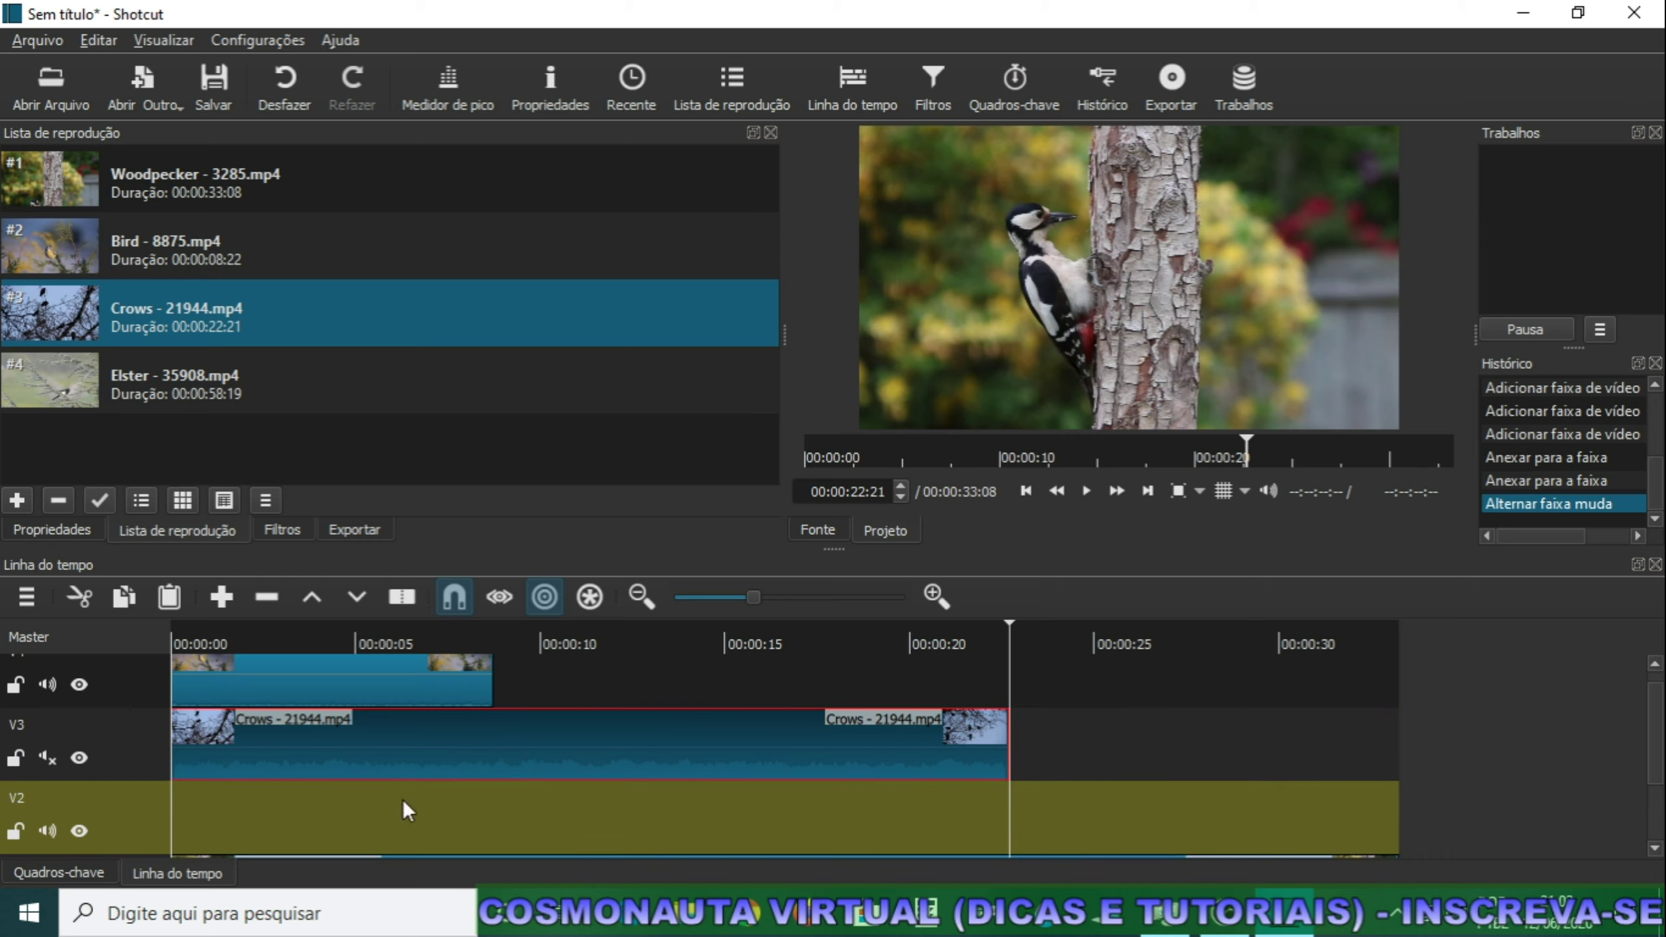
double_click(68, 384)
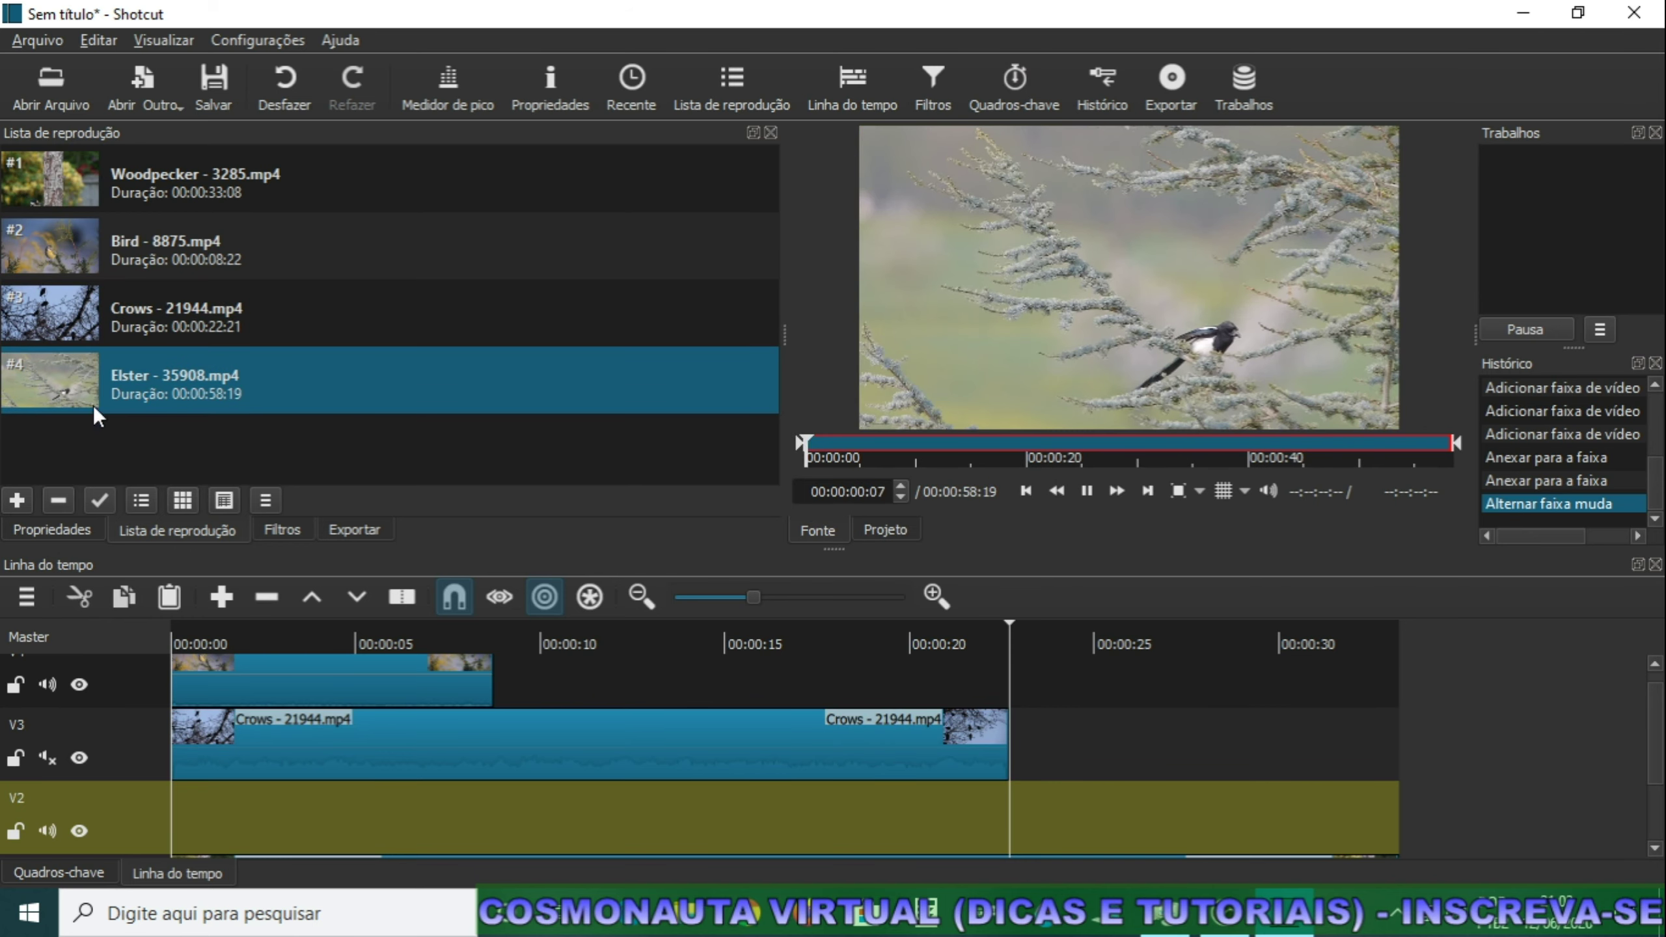
click(224, 597)
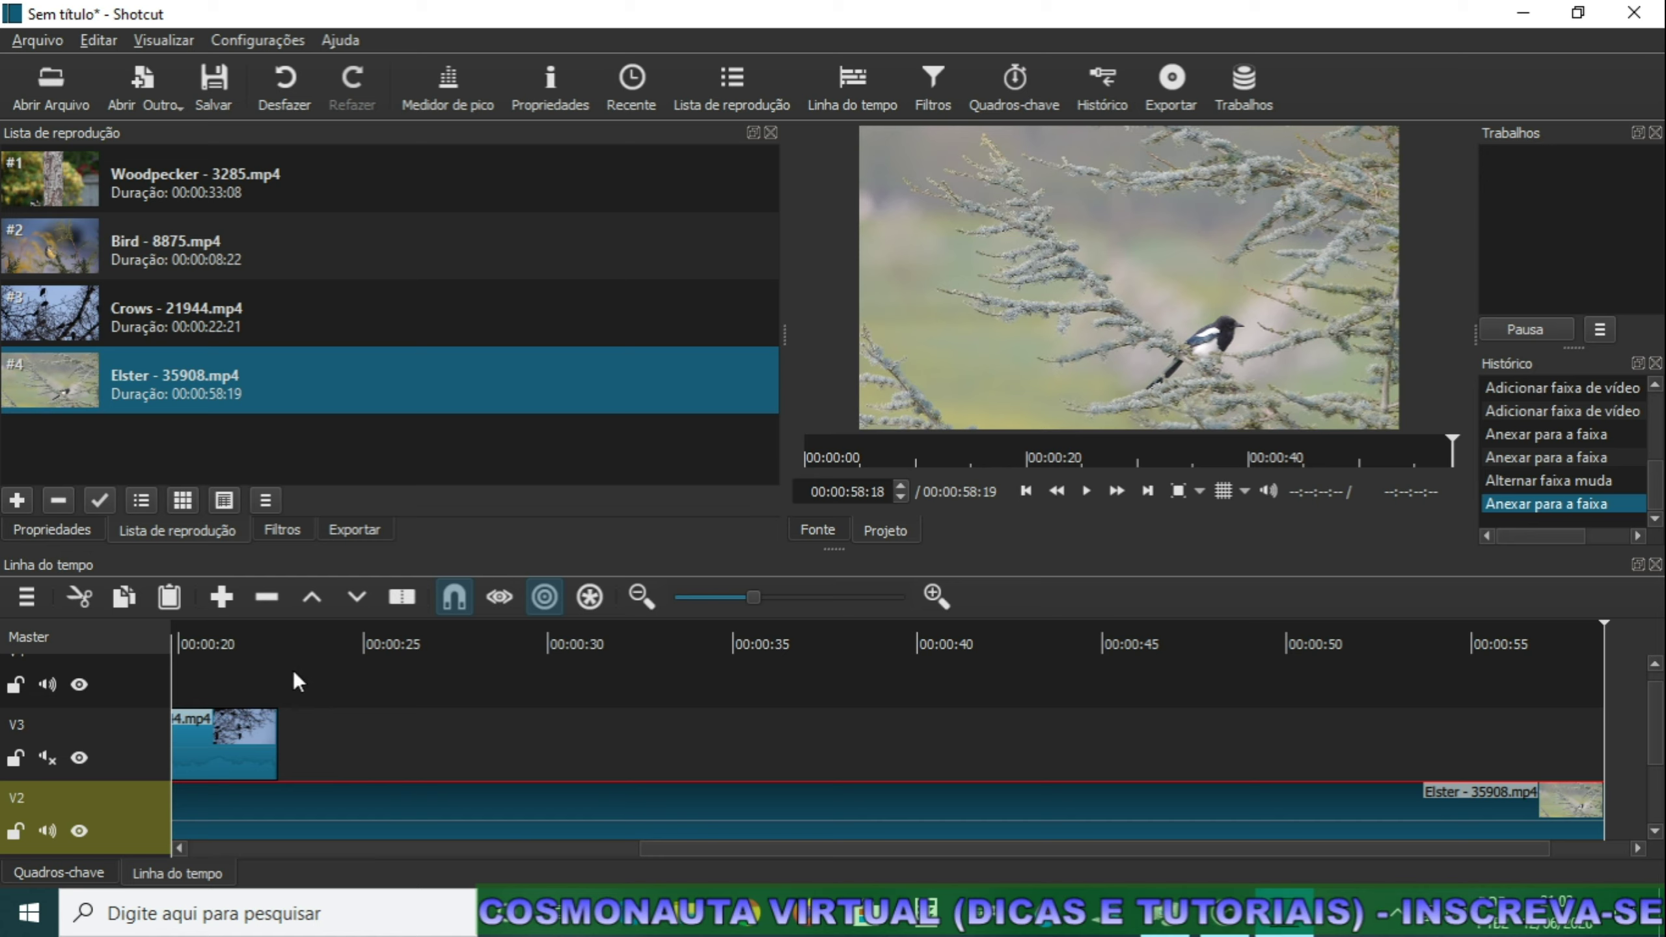
Reduce the height of the timeline tracks so that all four fit in view.
right_click(143, 683)
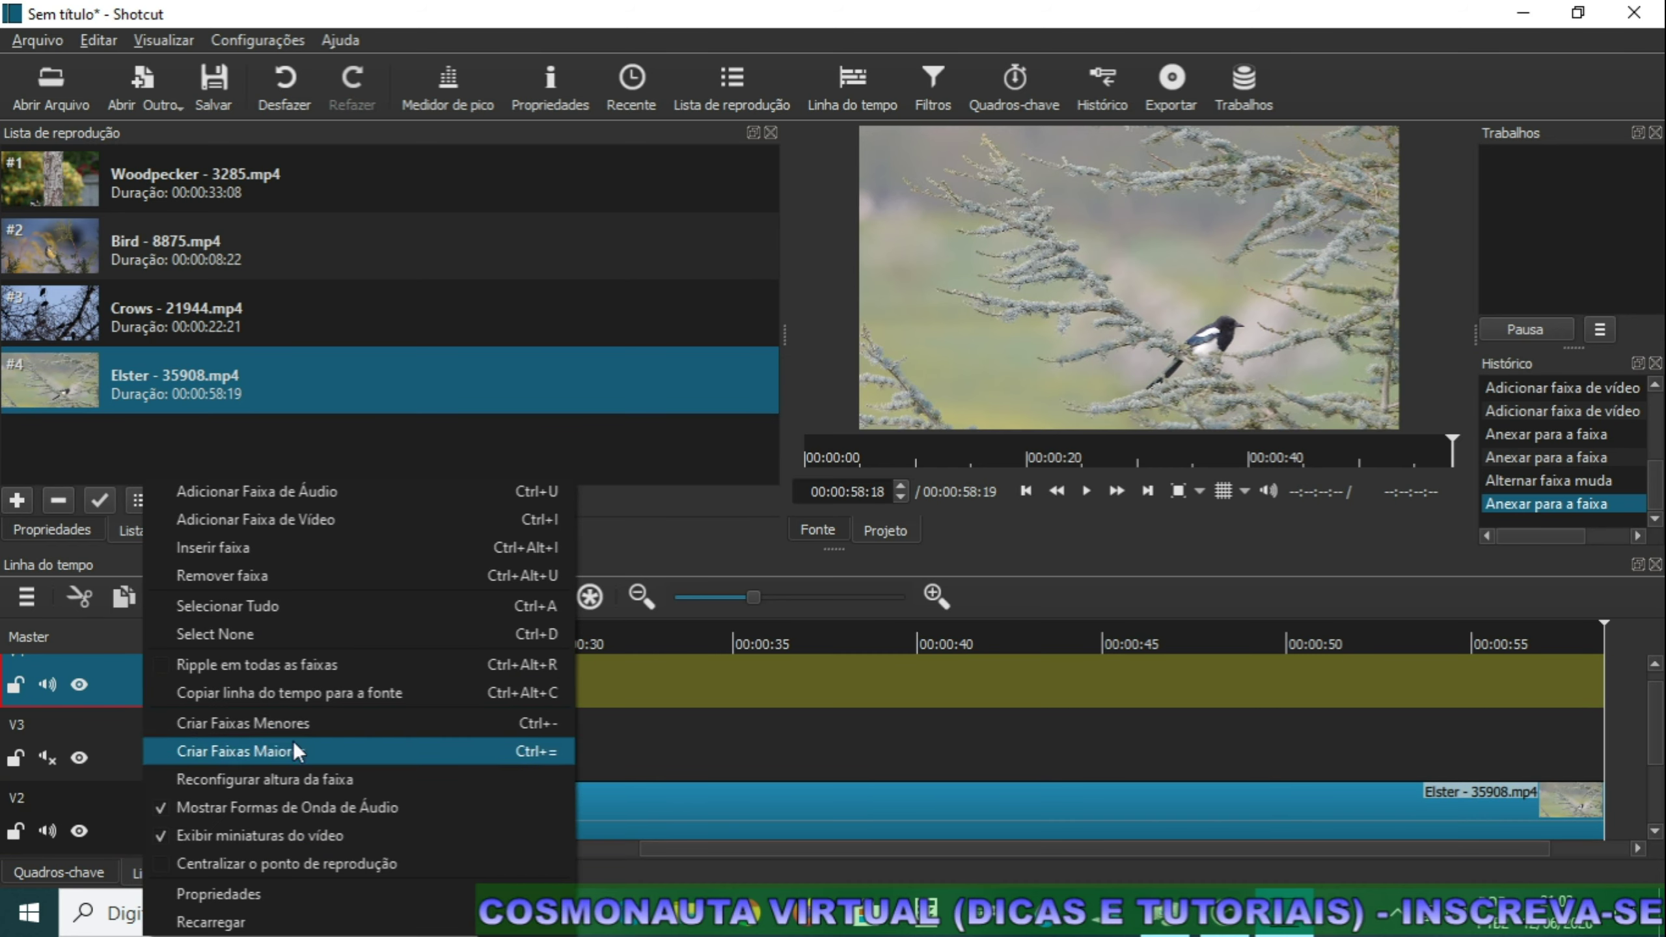
click(268, 724)
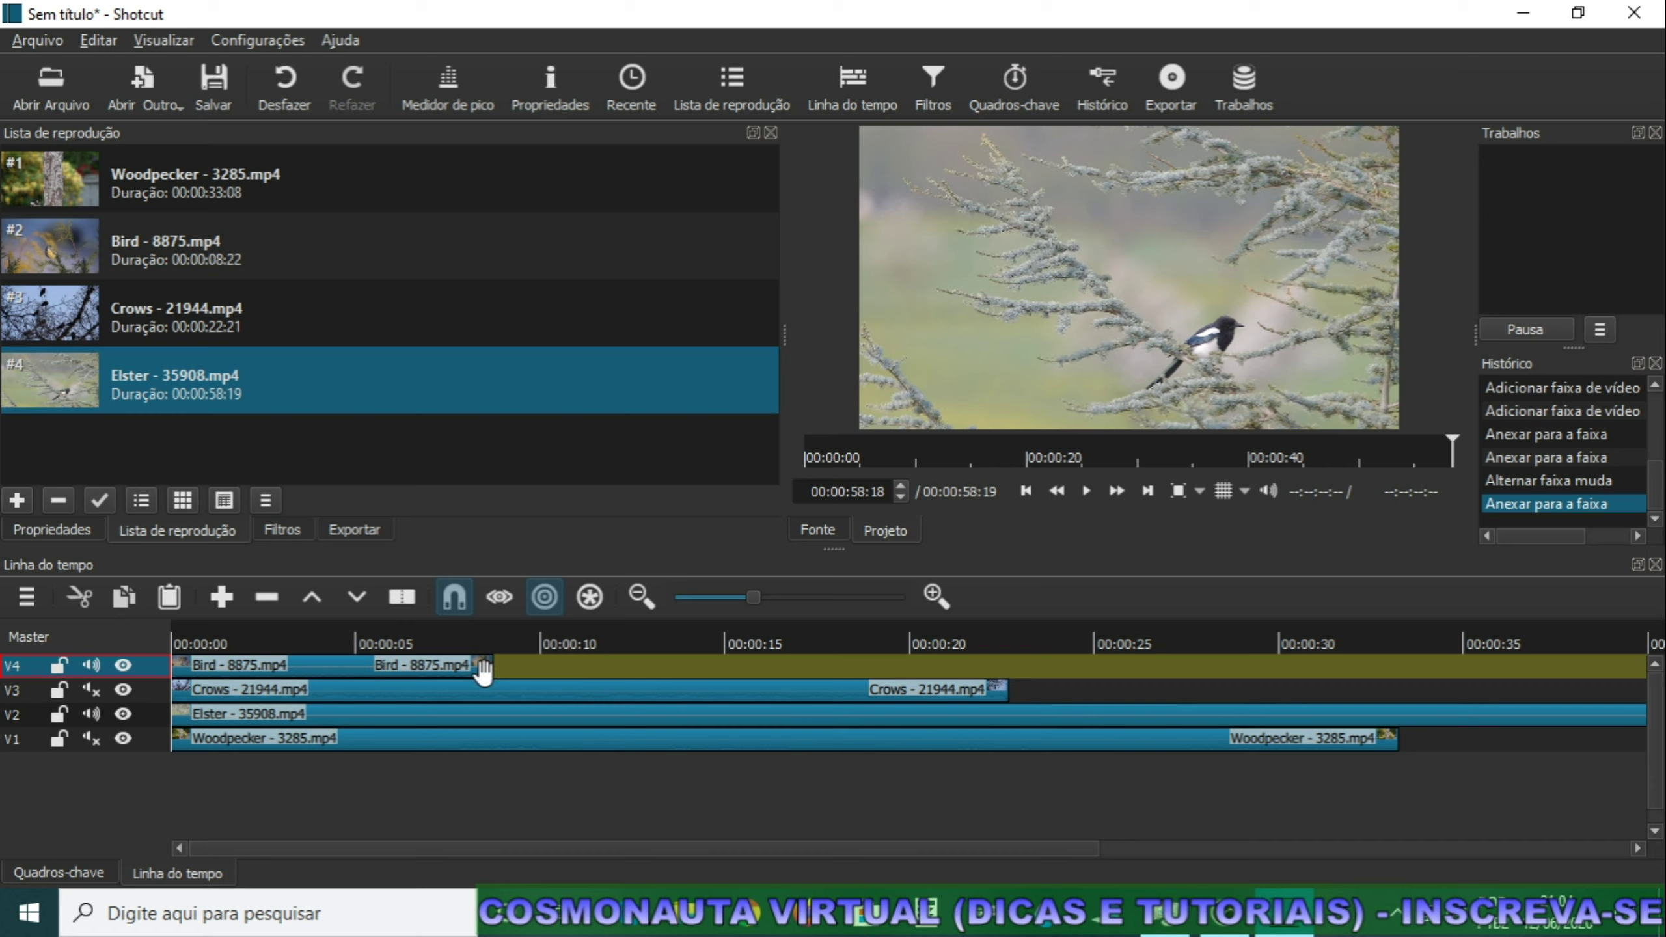
Split the Crows clip on V3 where the Bird clip on V4 ends and delete the part beyond it.
drag(216, 849, 753, 862)
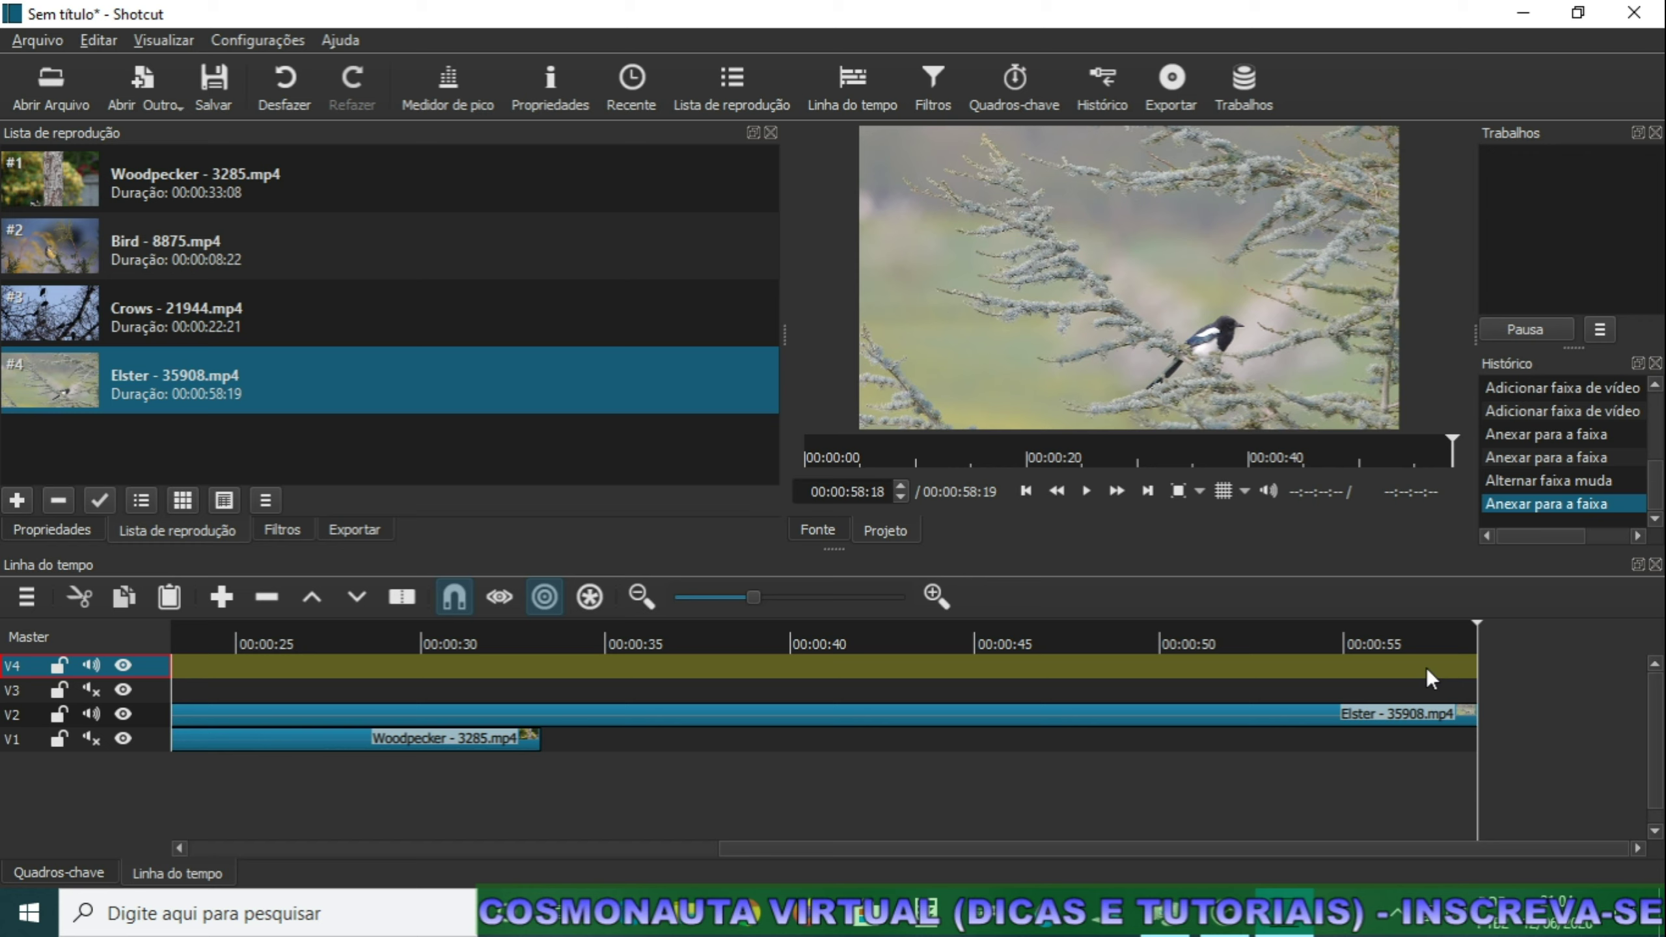
key(Up)
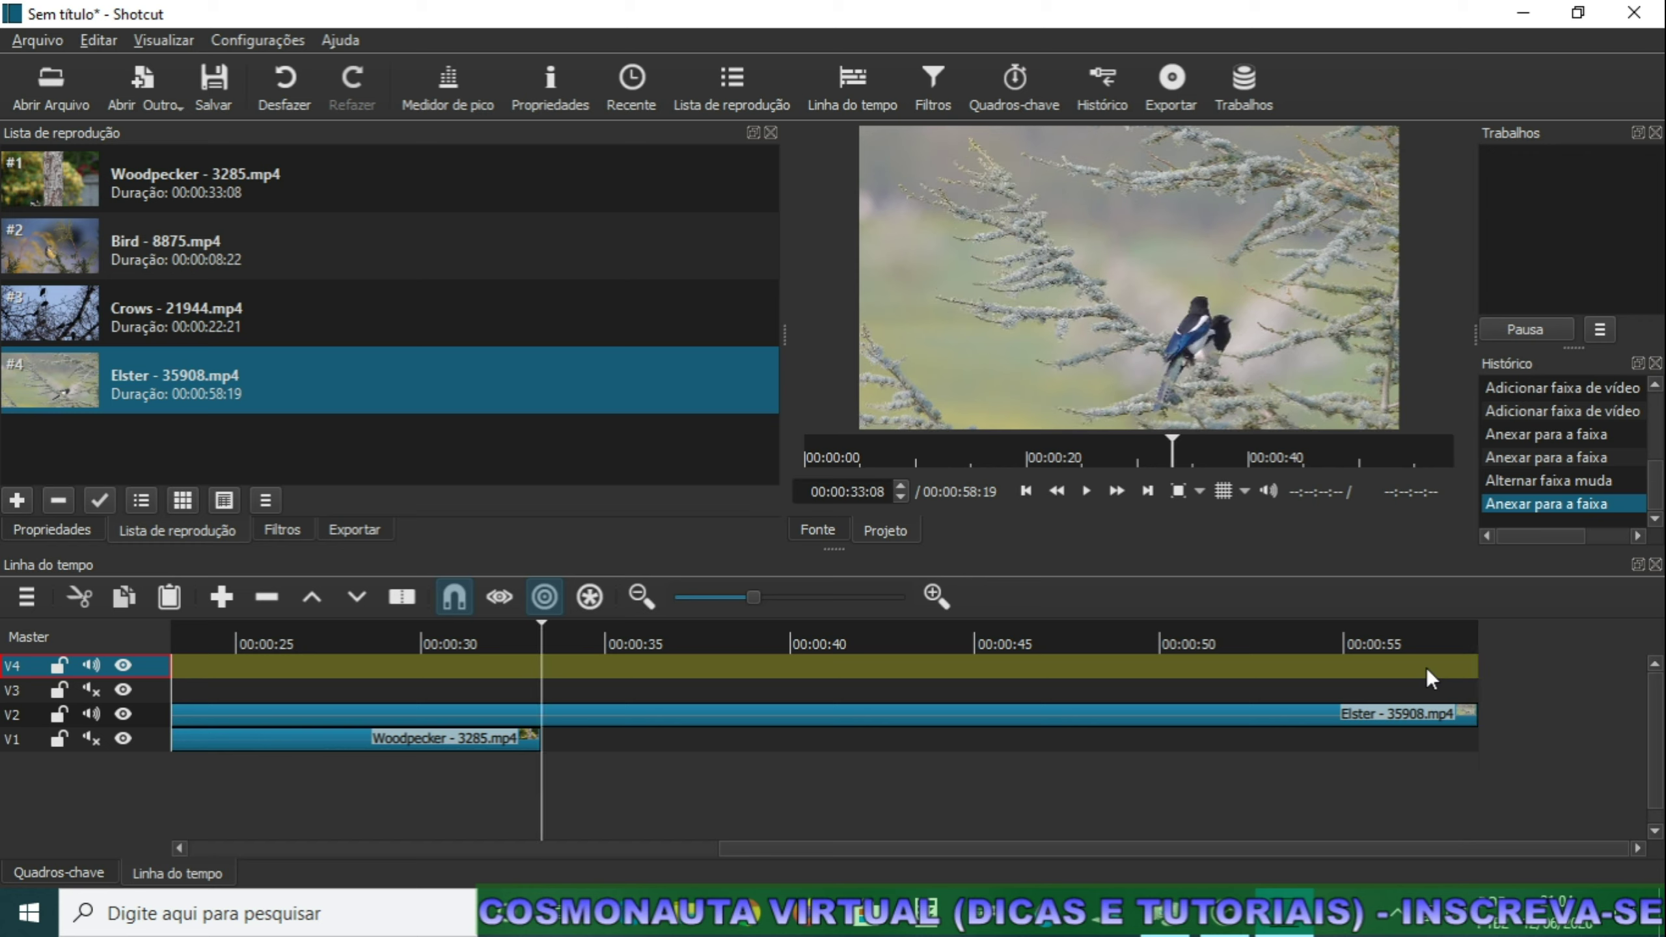
drag(1318, 847, 997, 847)
key(Up)
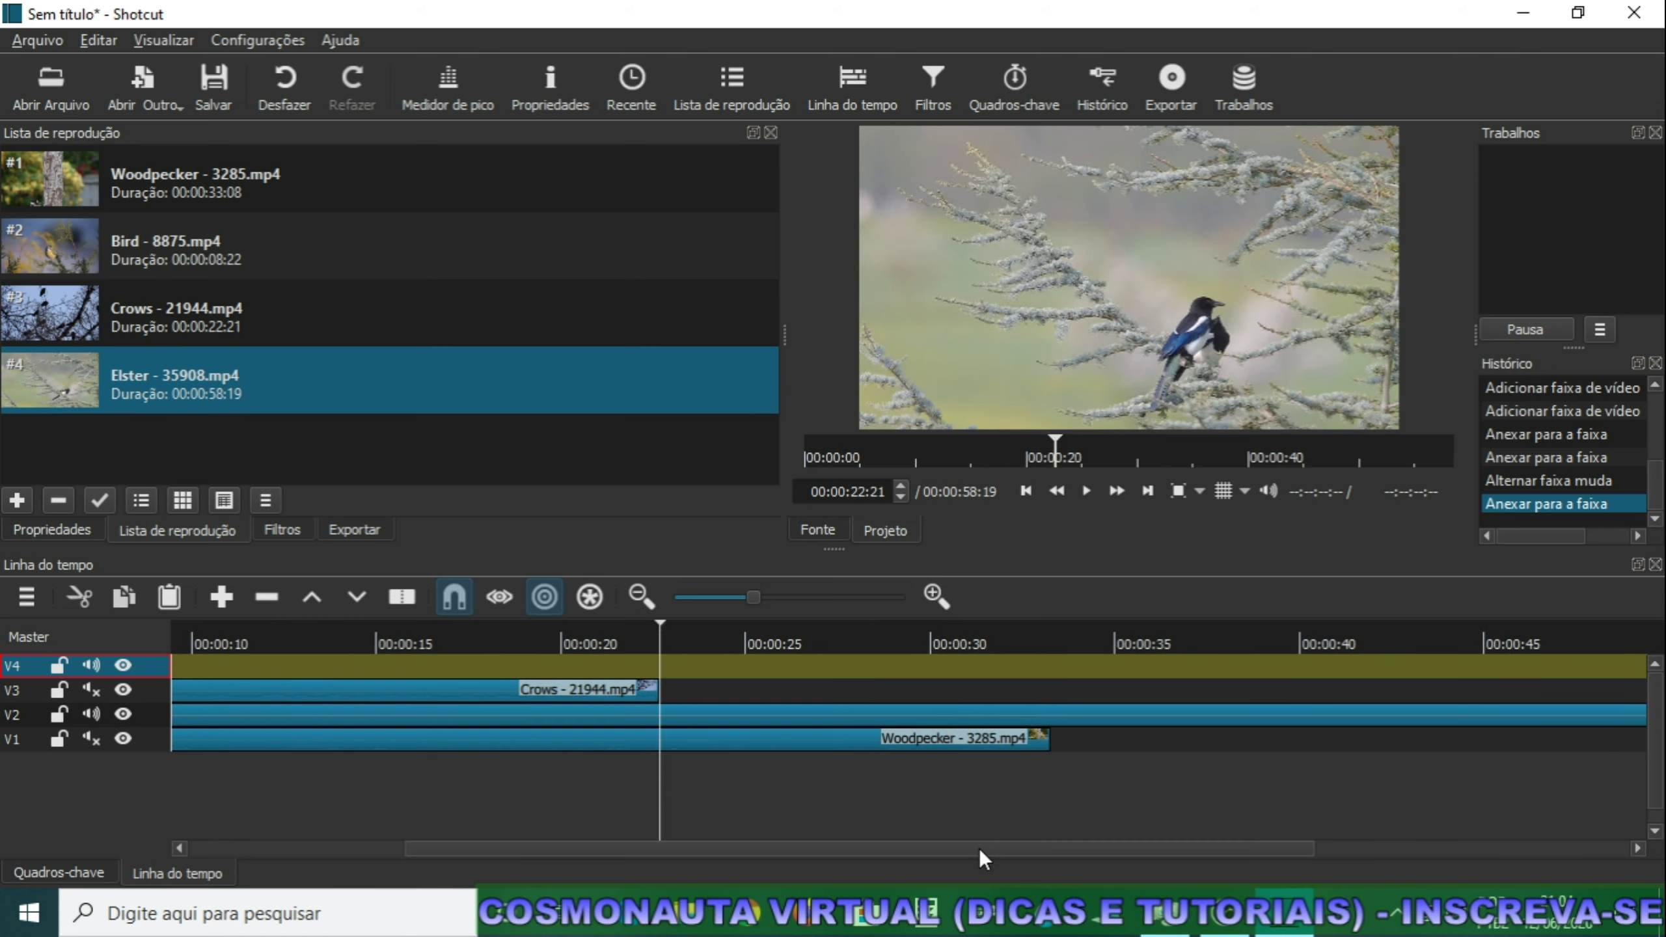
drag(984, 850, 731, 872)
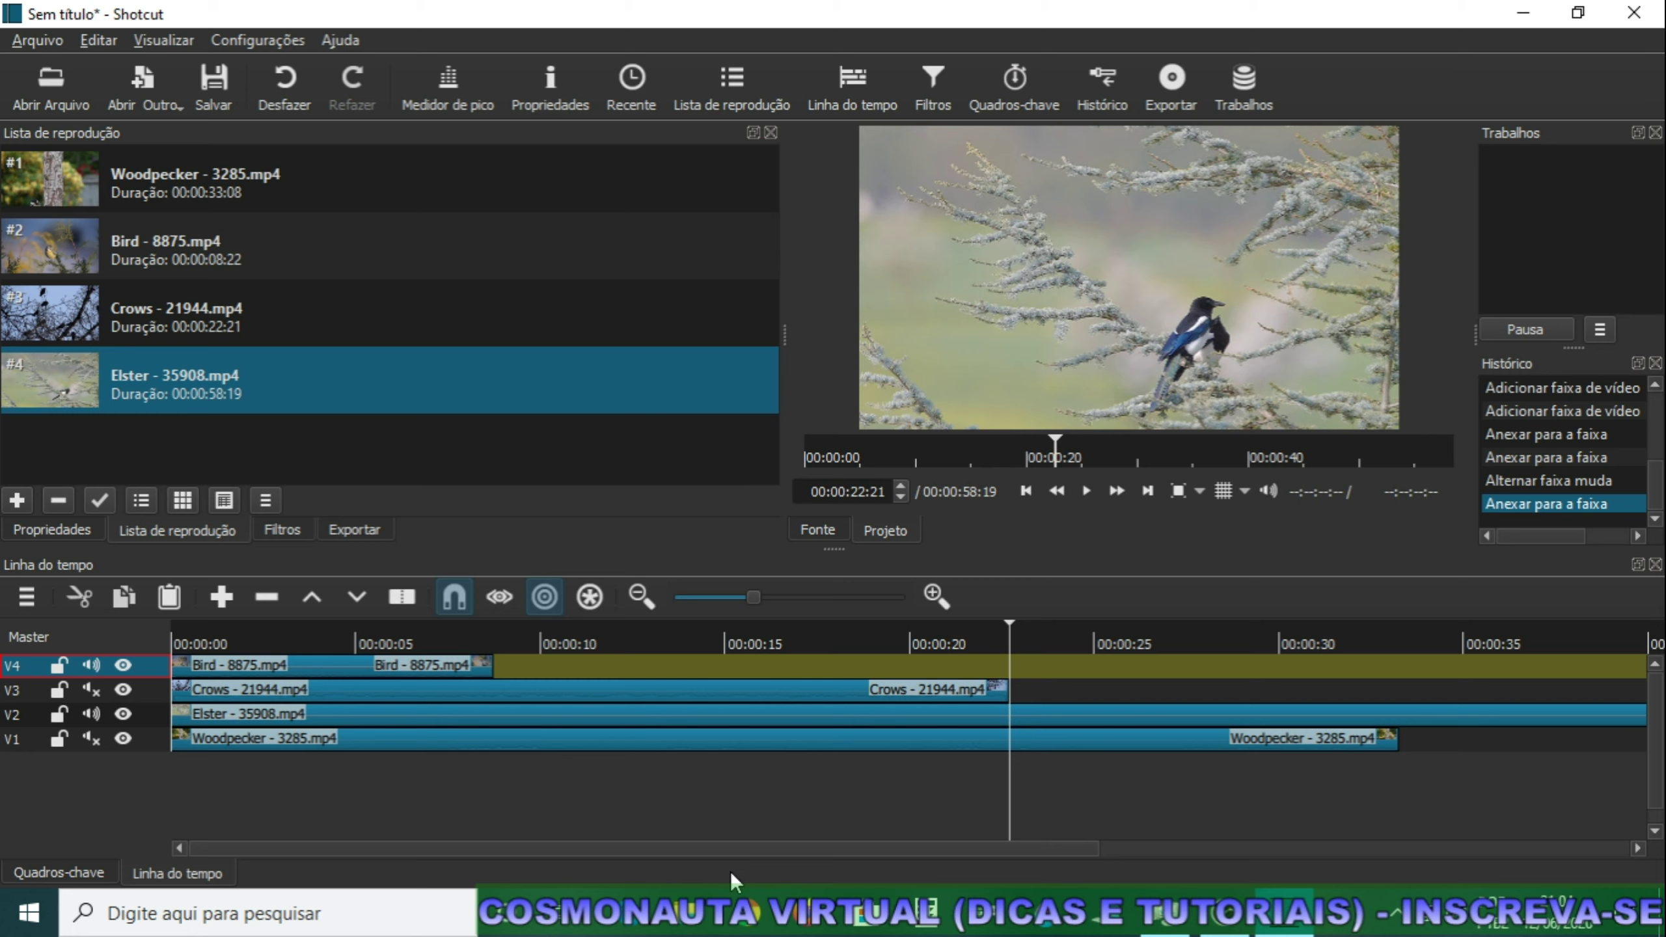
key(Up)
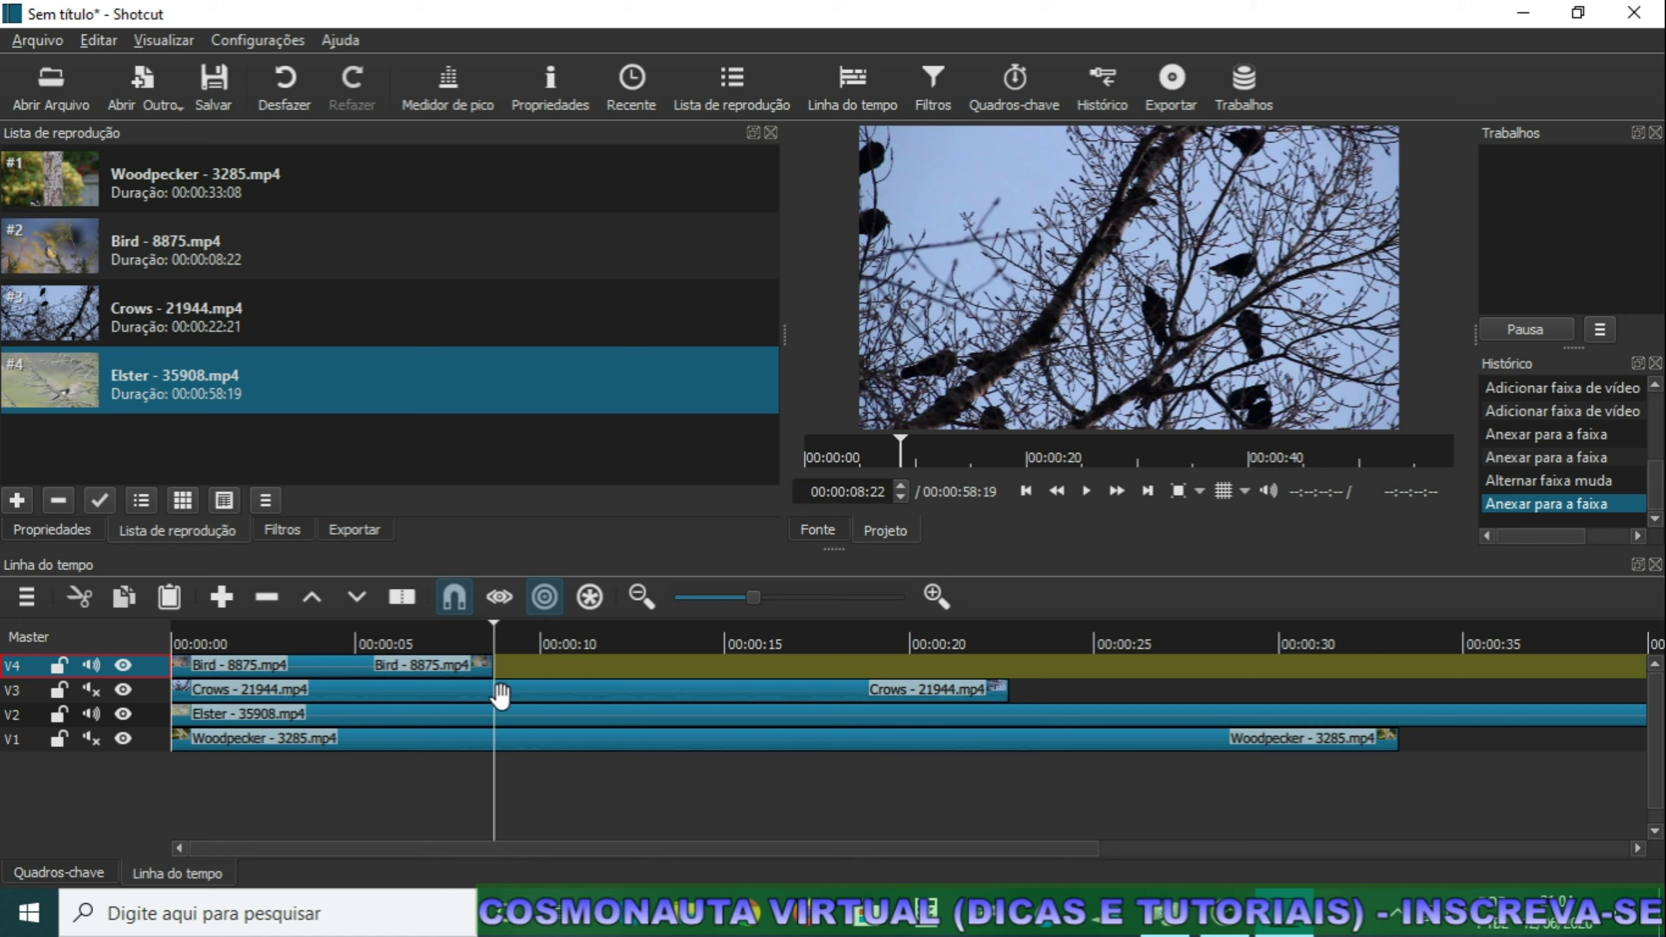
click(501, 697)
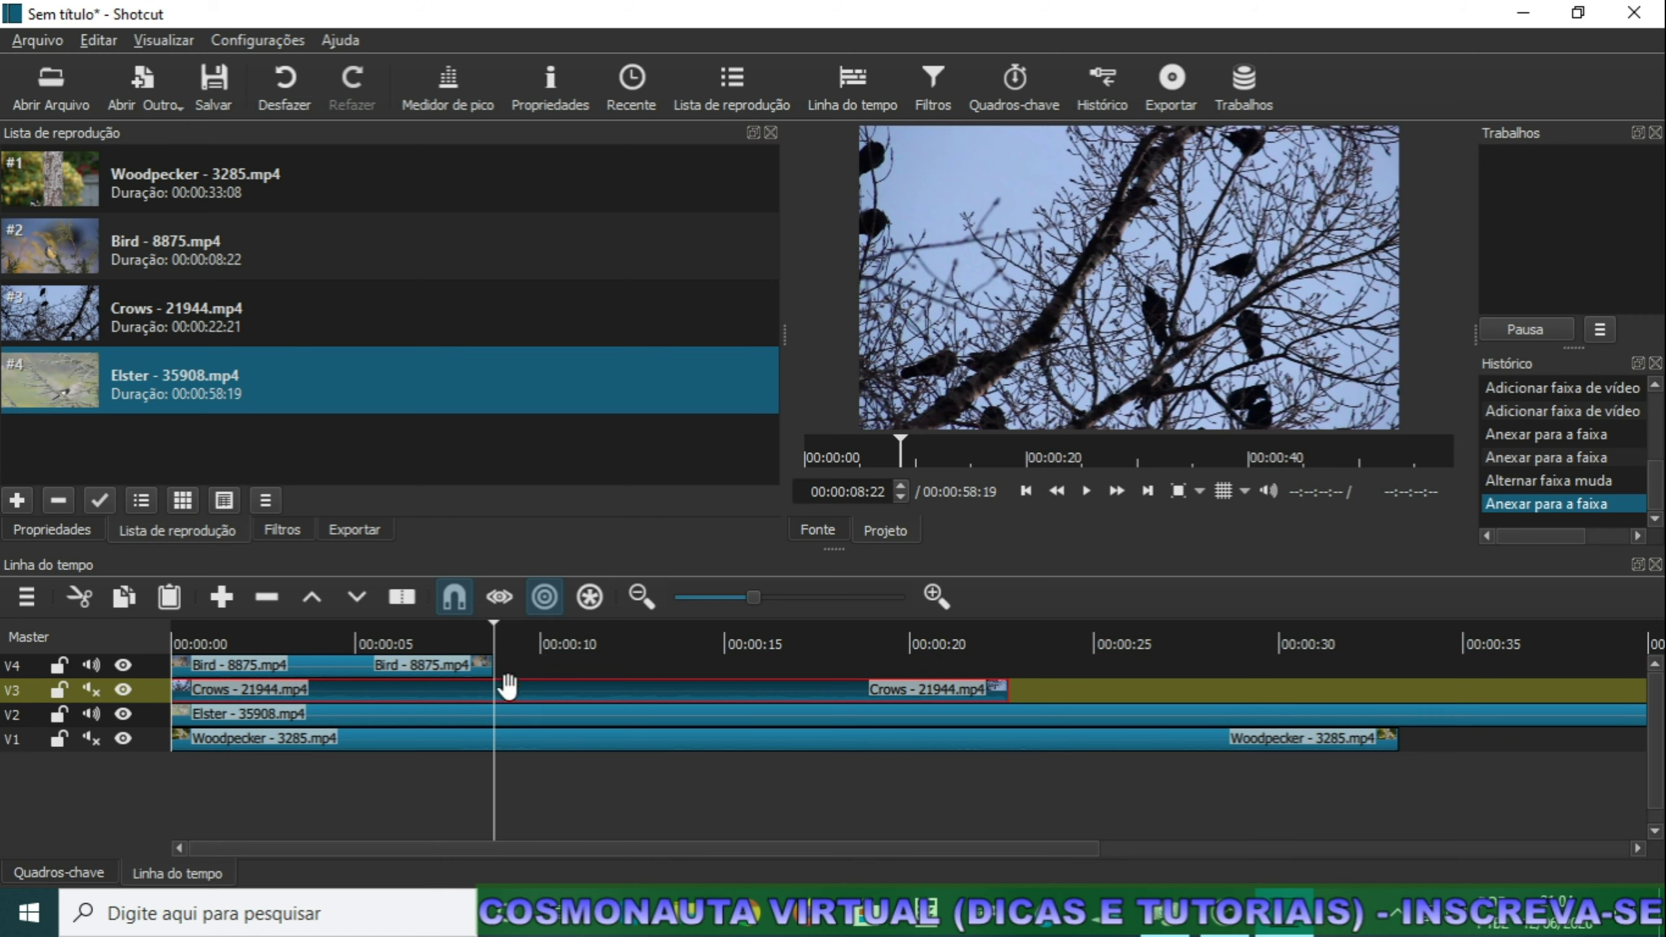
key(s)
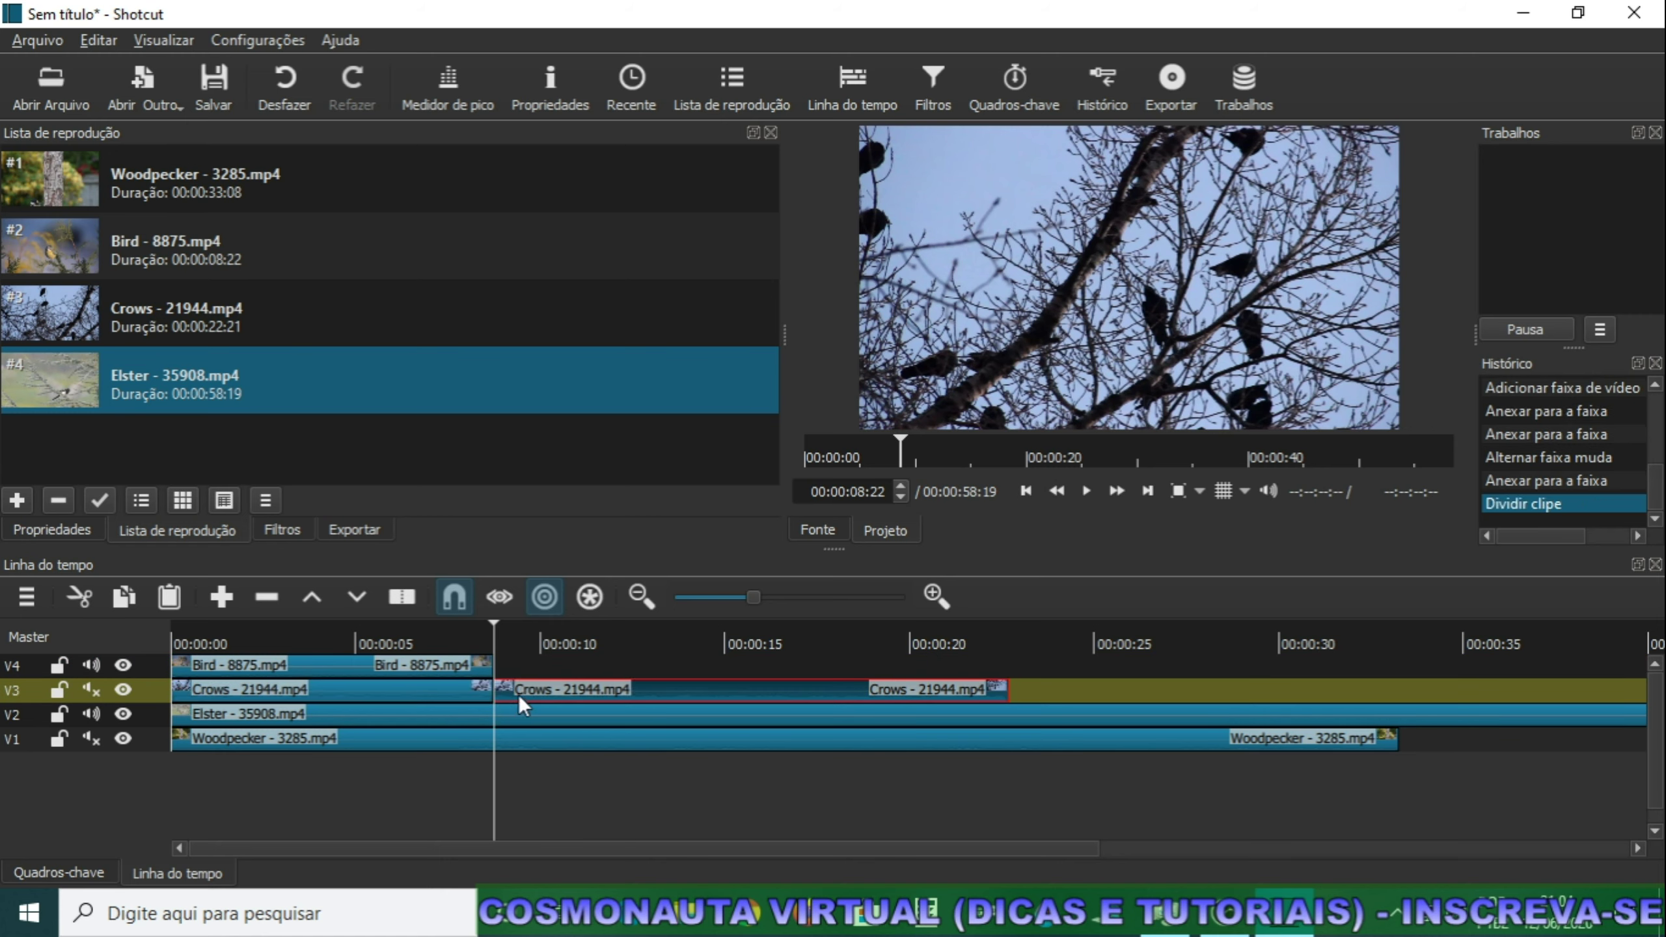
key(Delete)
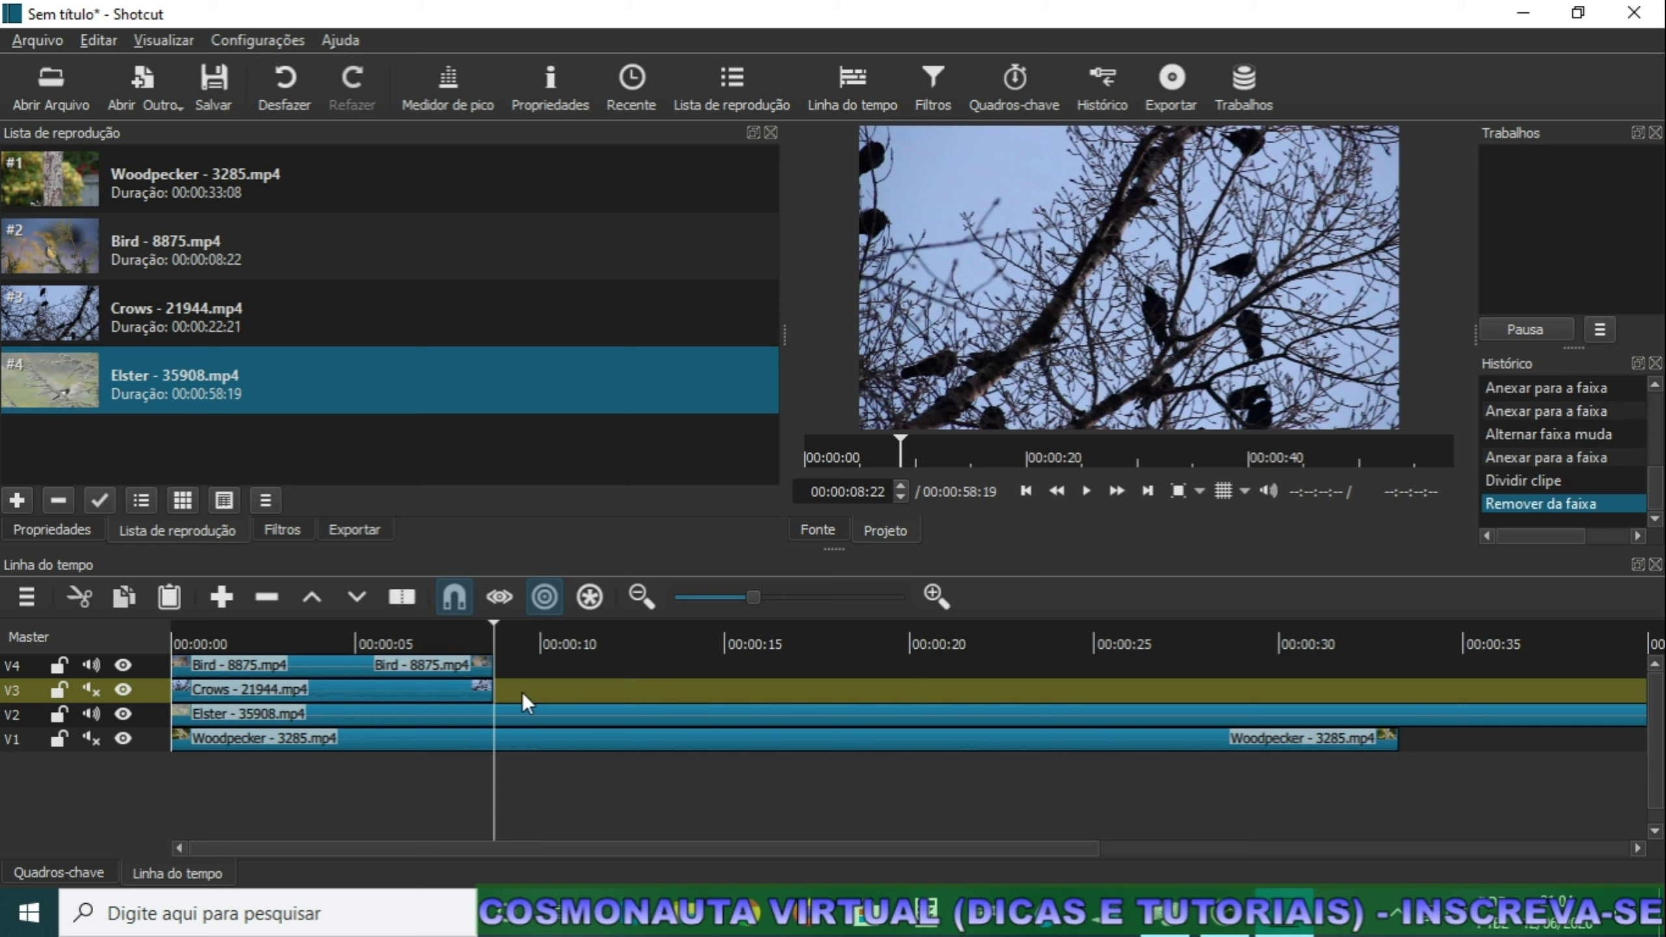
Cut the Elster clip on V2 and the Woodpecker clip on V1 at the playhead and delete their remainders.
click(506, 715)
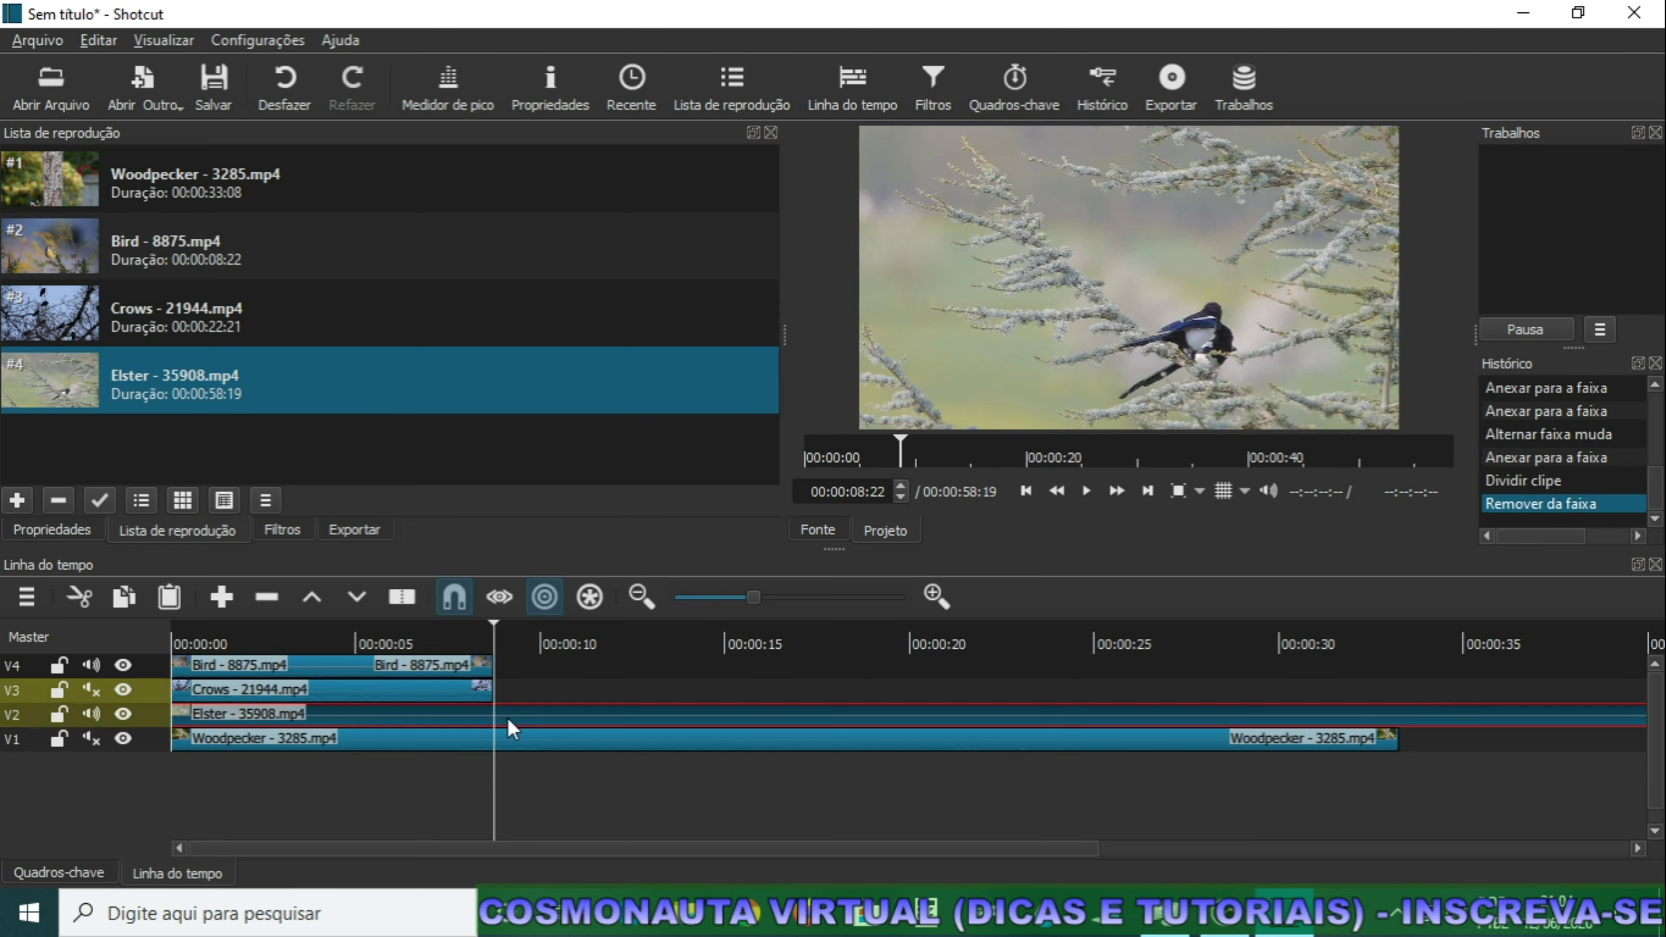
key(s)
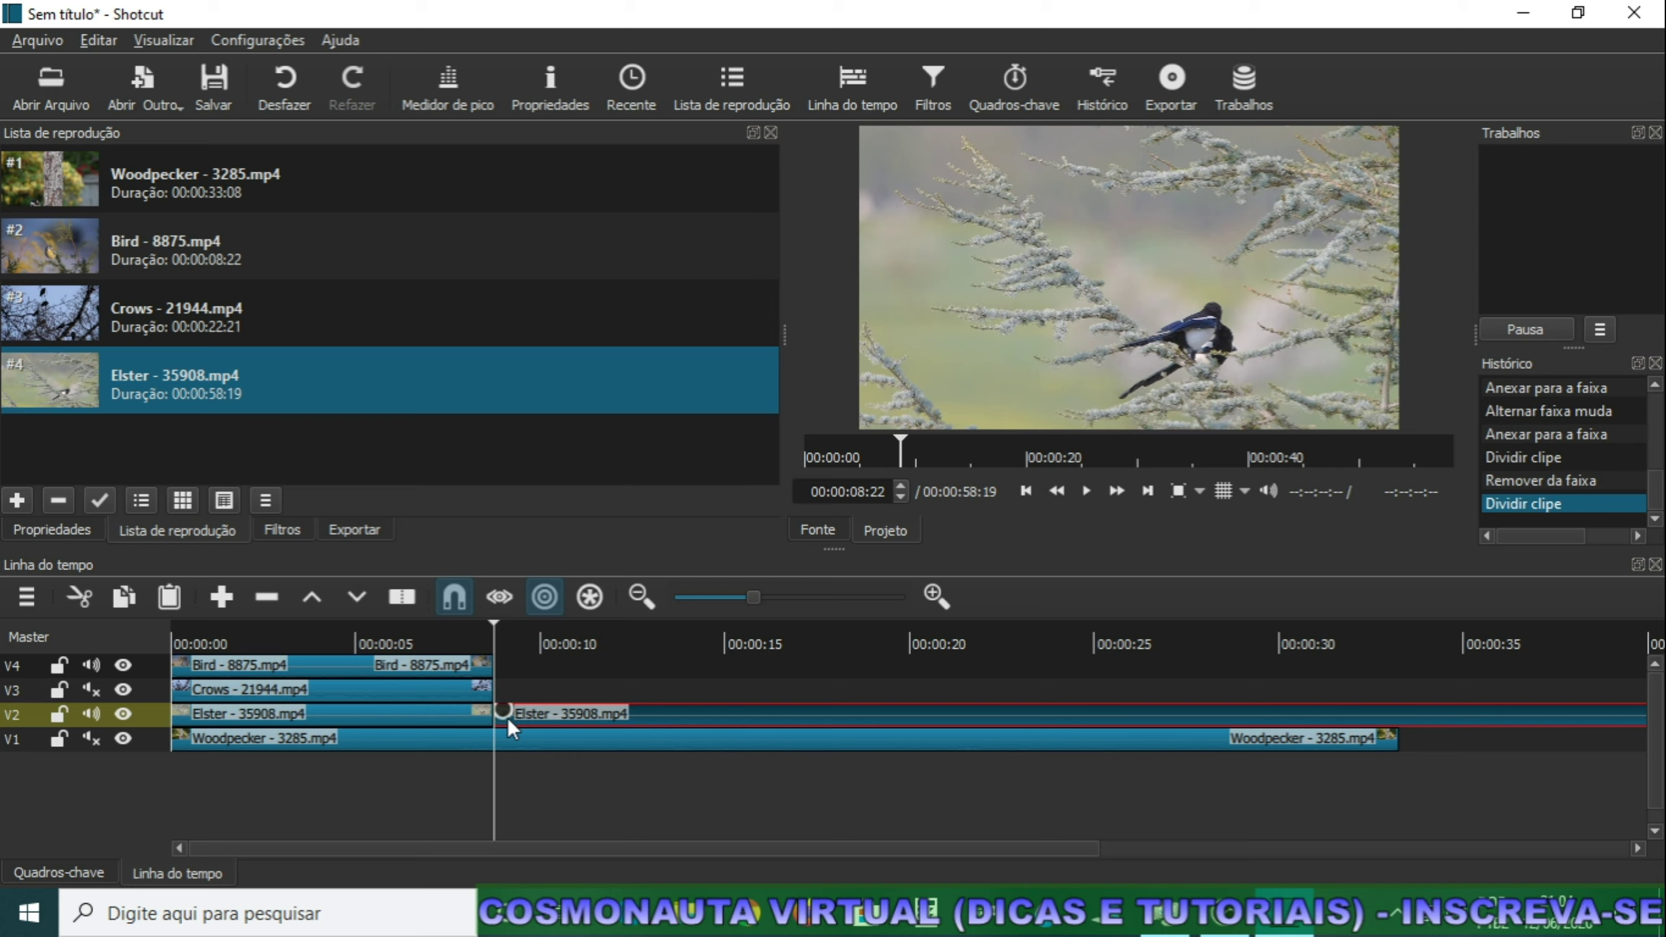
key(Delete)
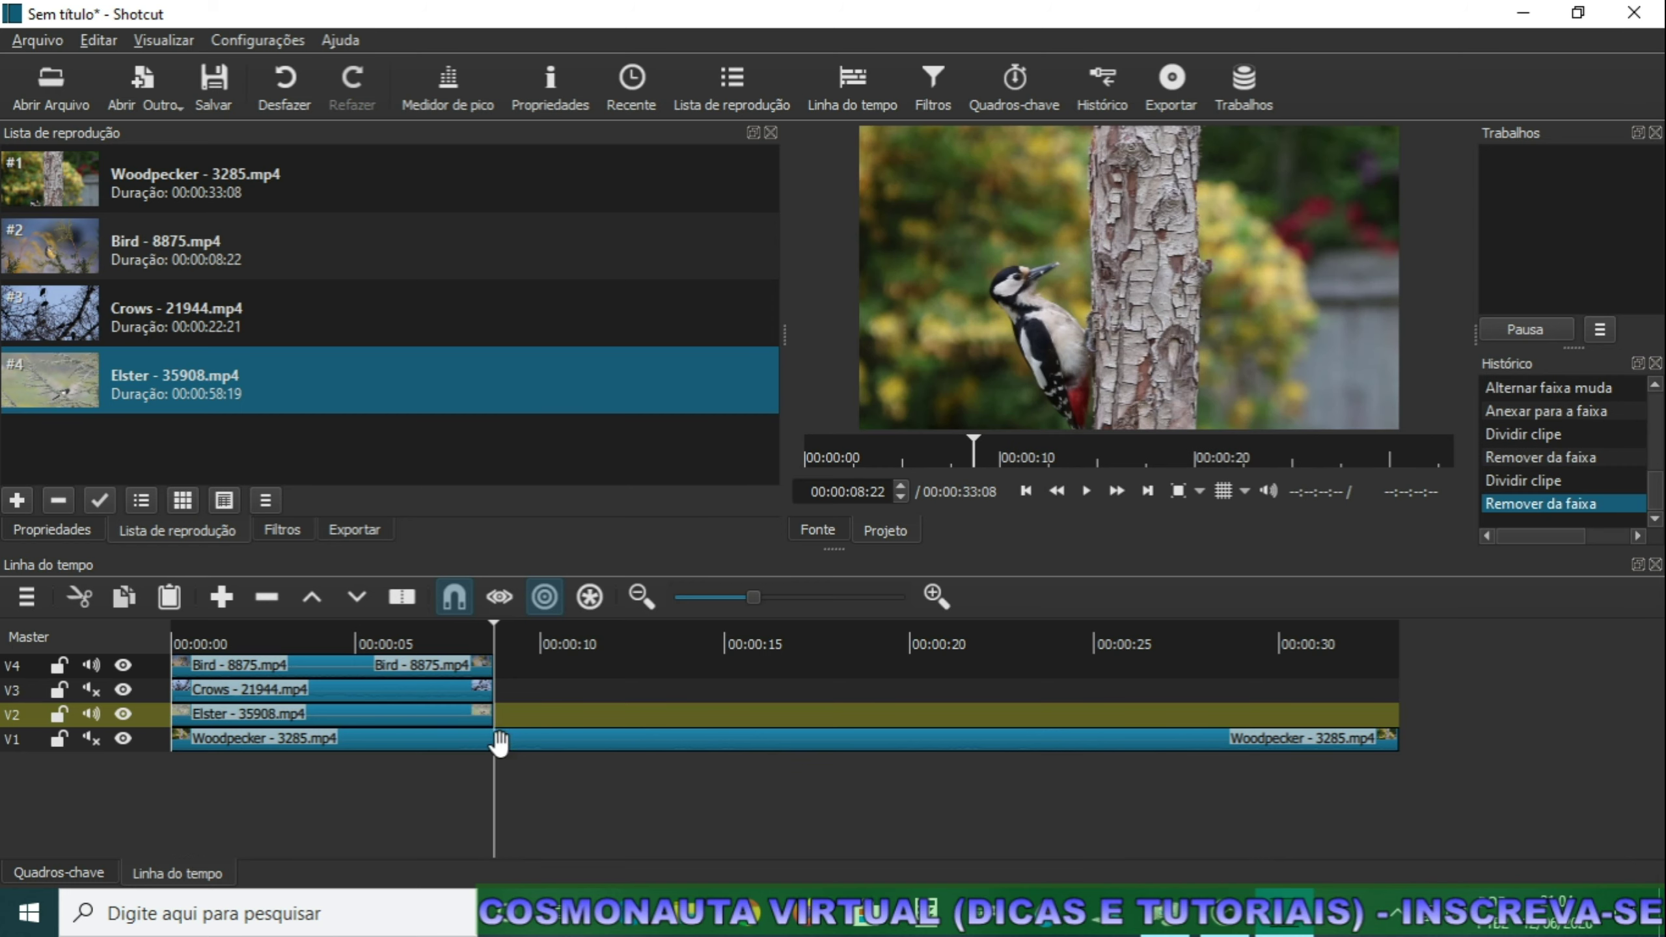
click(499, 740)
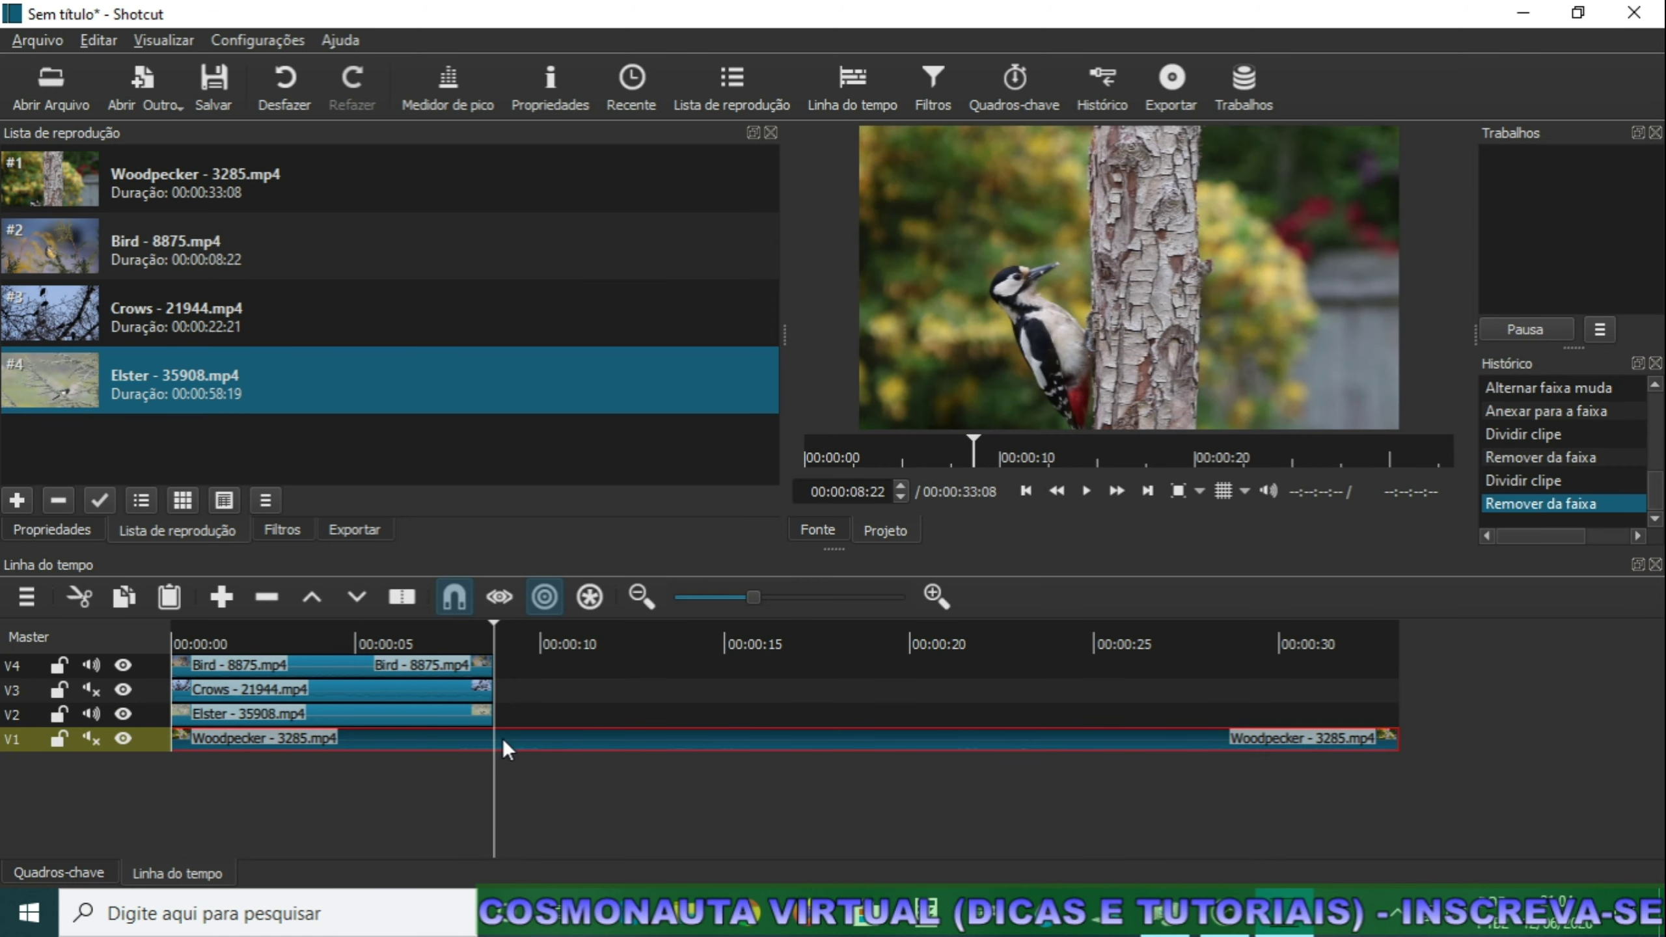
key(s)
key(Delete)
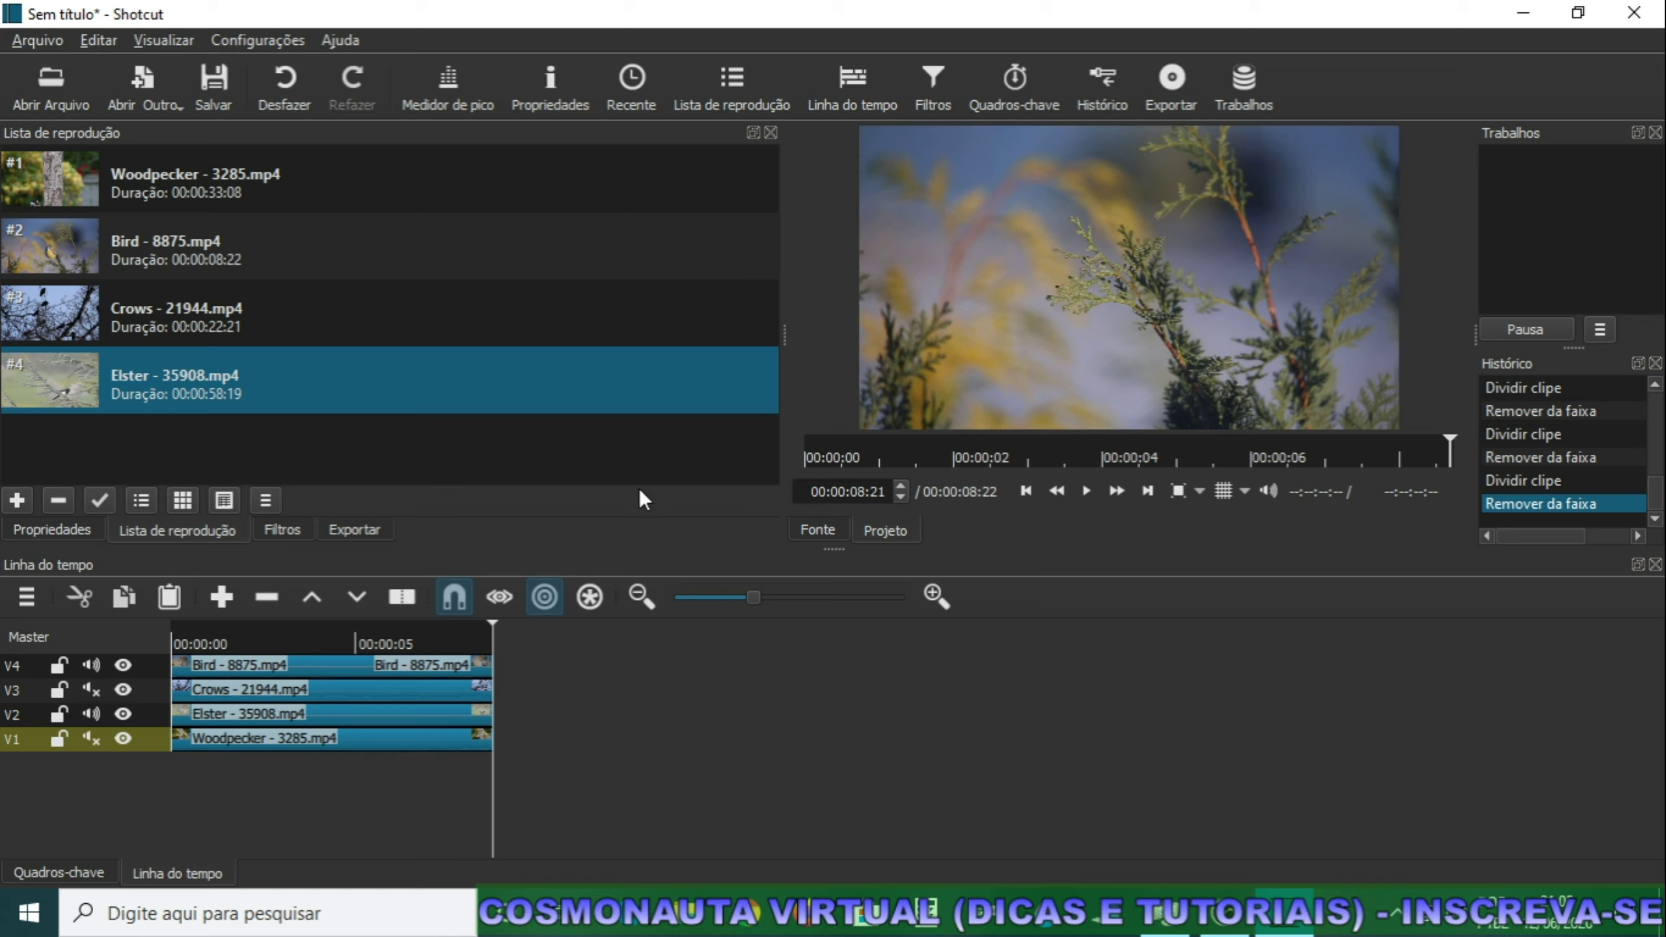
Add the Tamanho e Posição video filter to the Bird clip on V4.
click(242, 668)
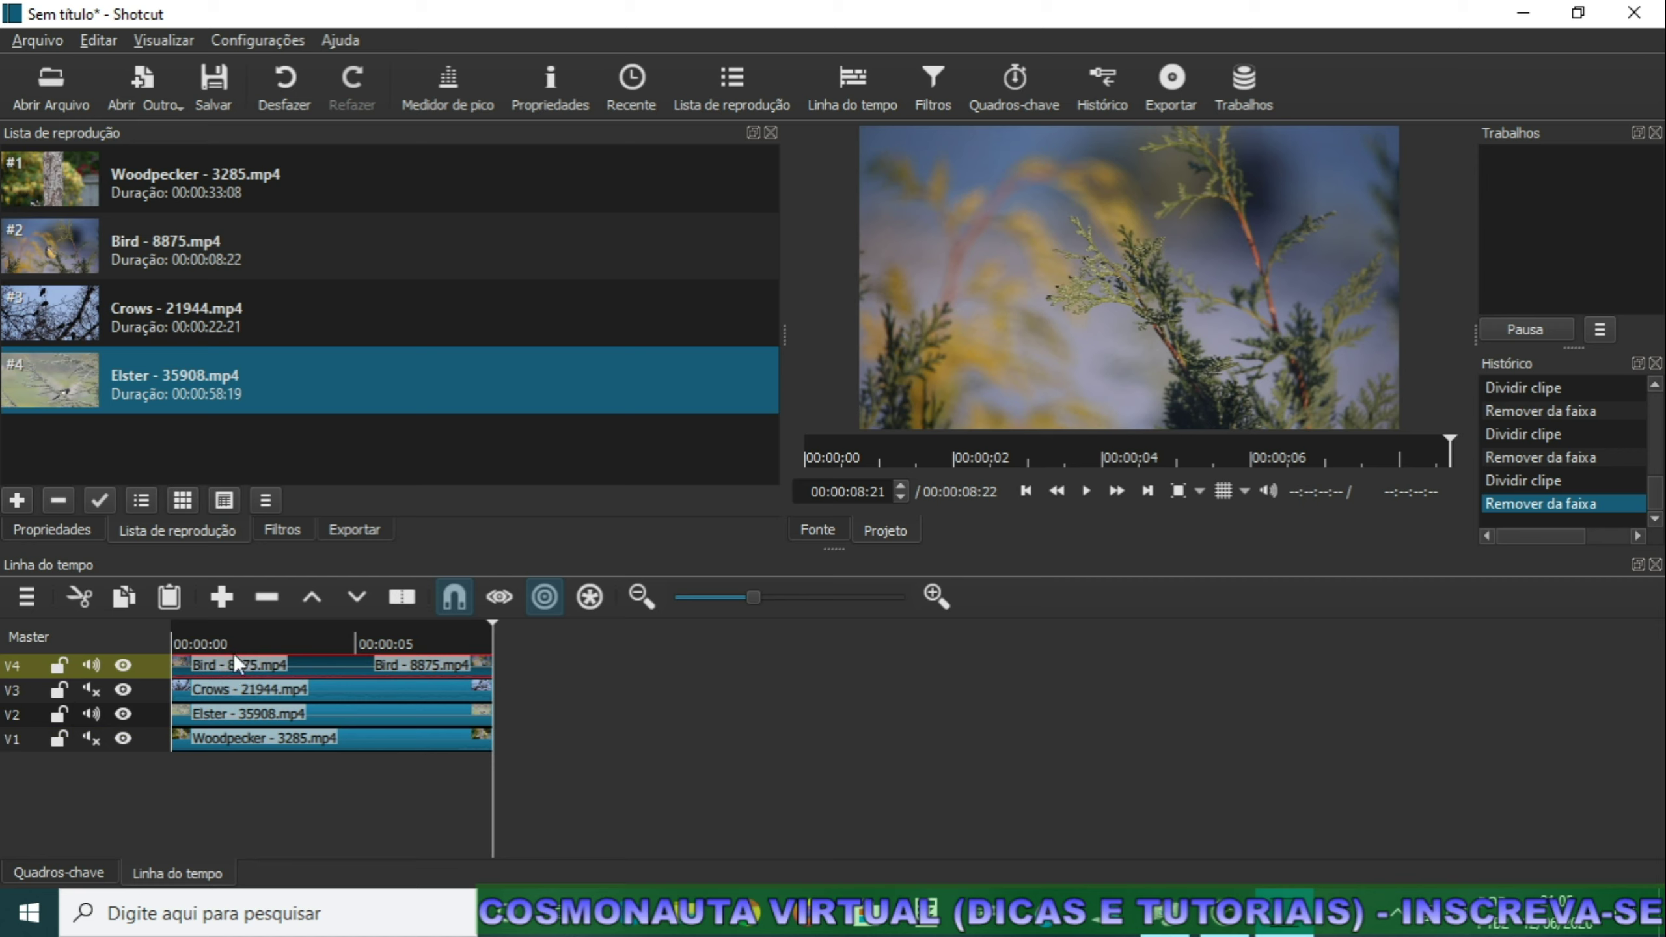
click(210, 640)
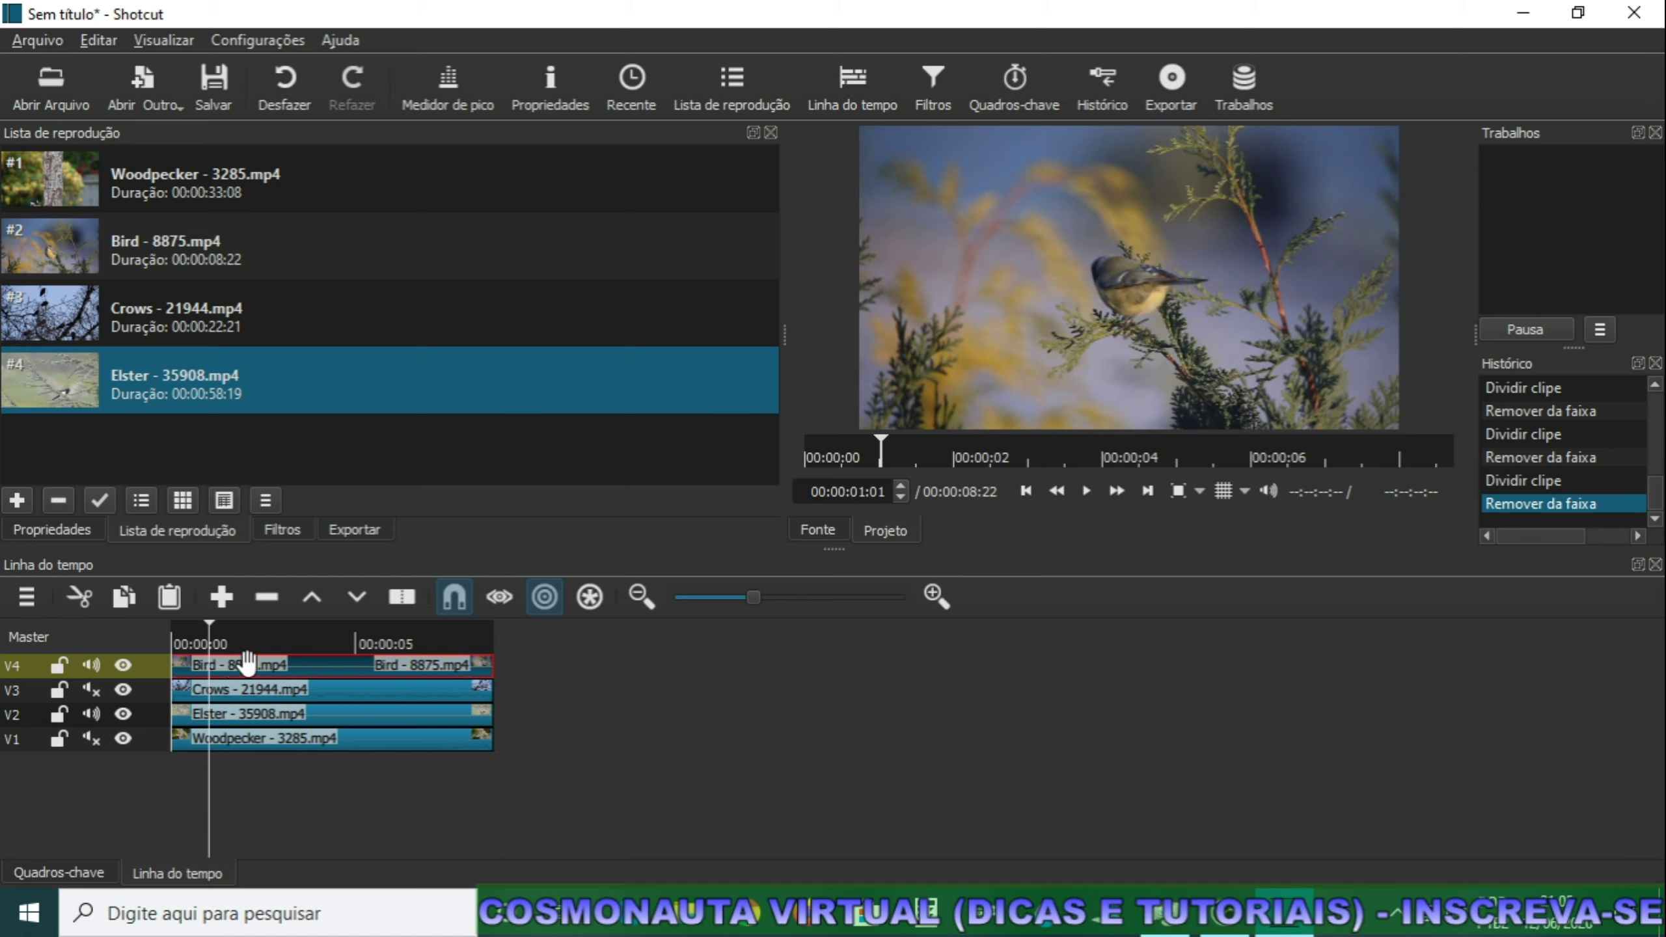
click(278, 530)
click(25, 495)
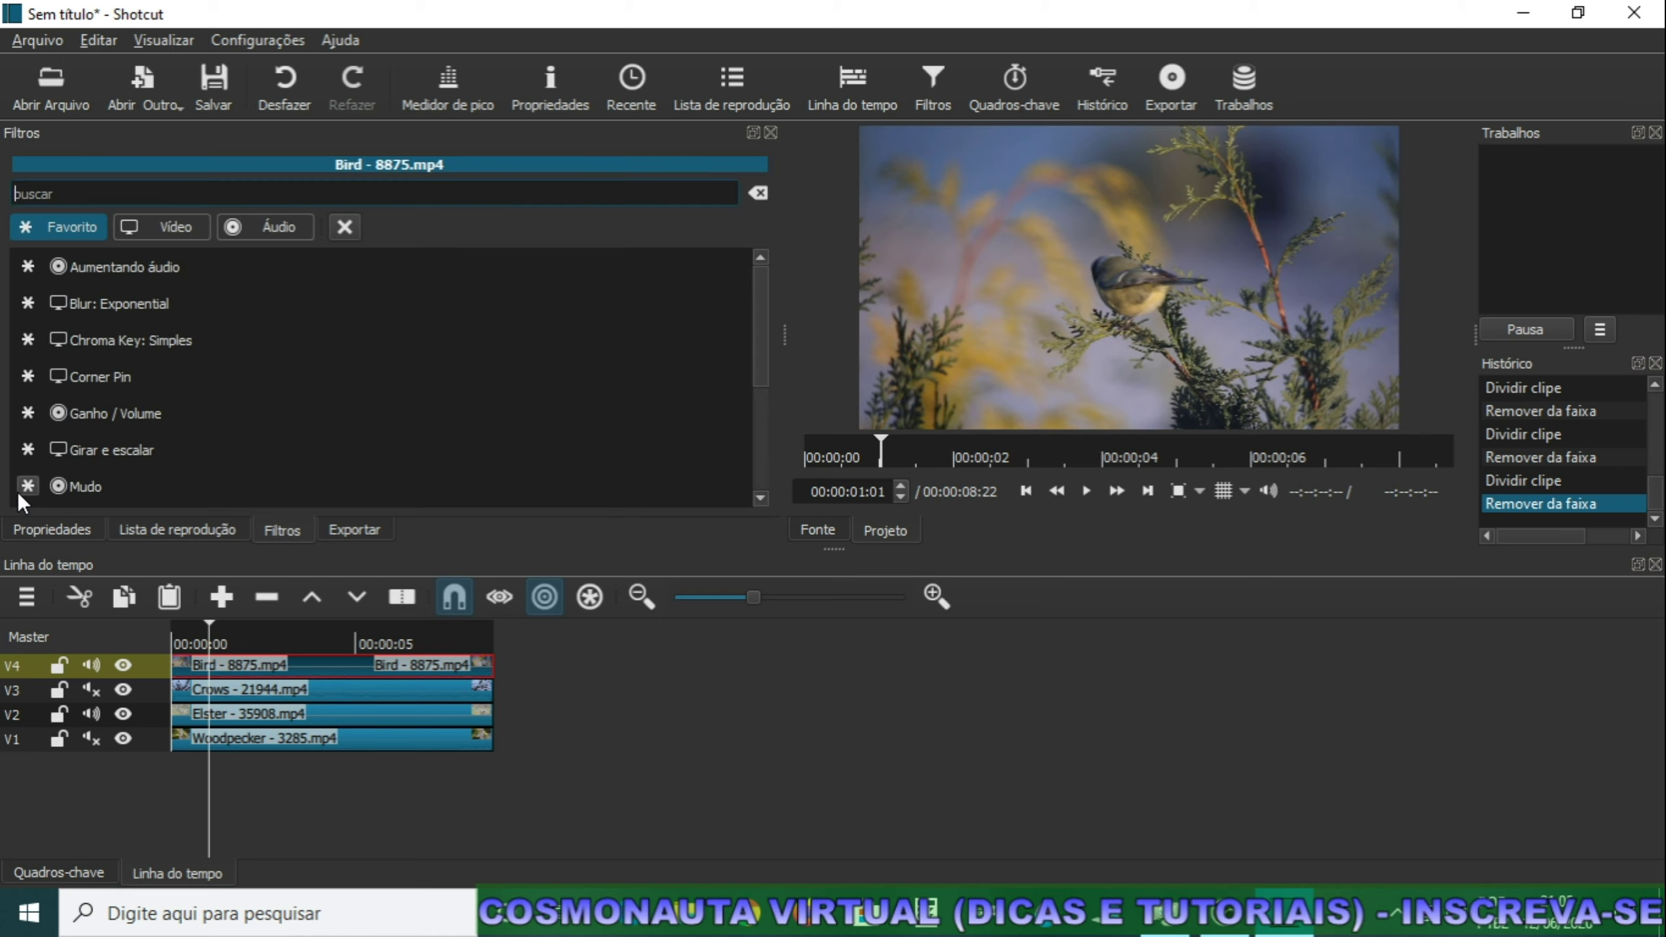
scroll(112, 423, down, 2)
click(167, 228)
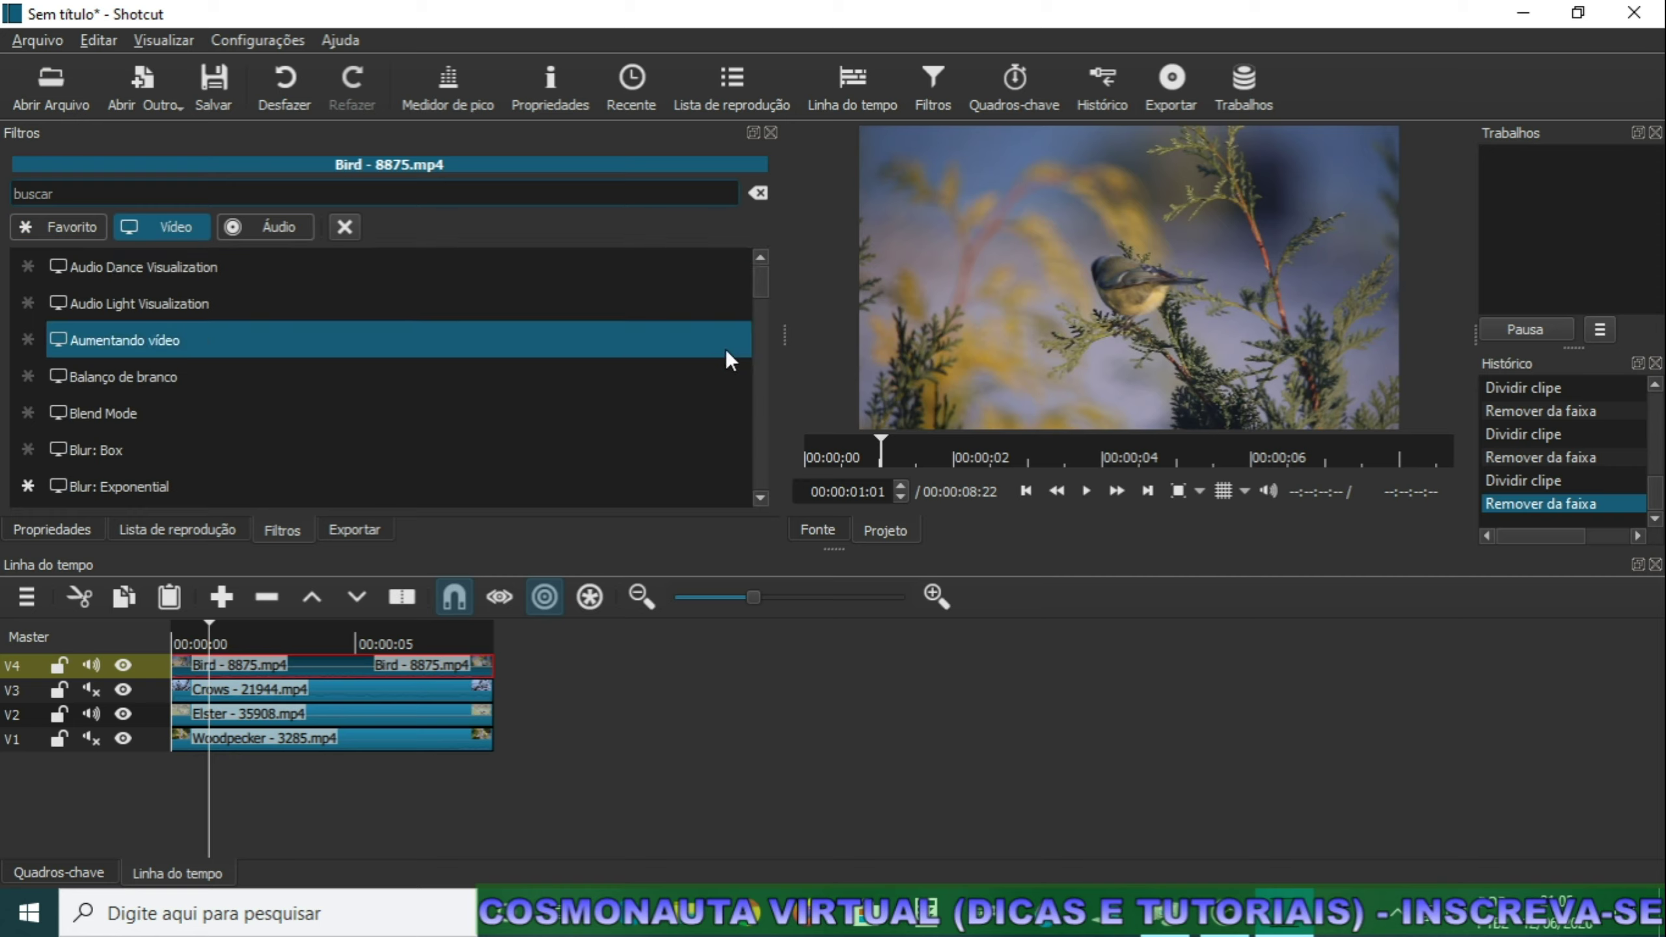
drag(764, 283, 761, 460)
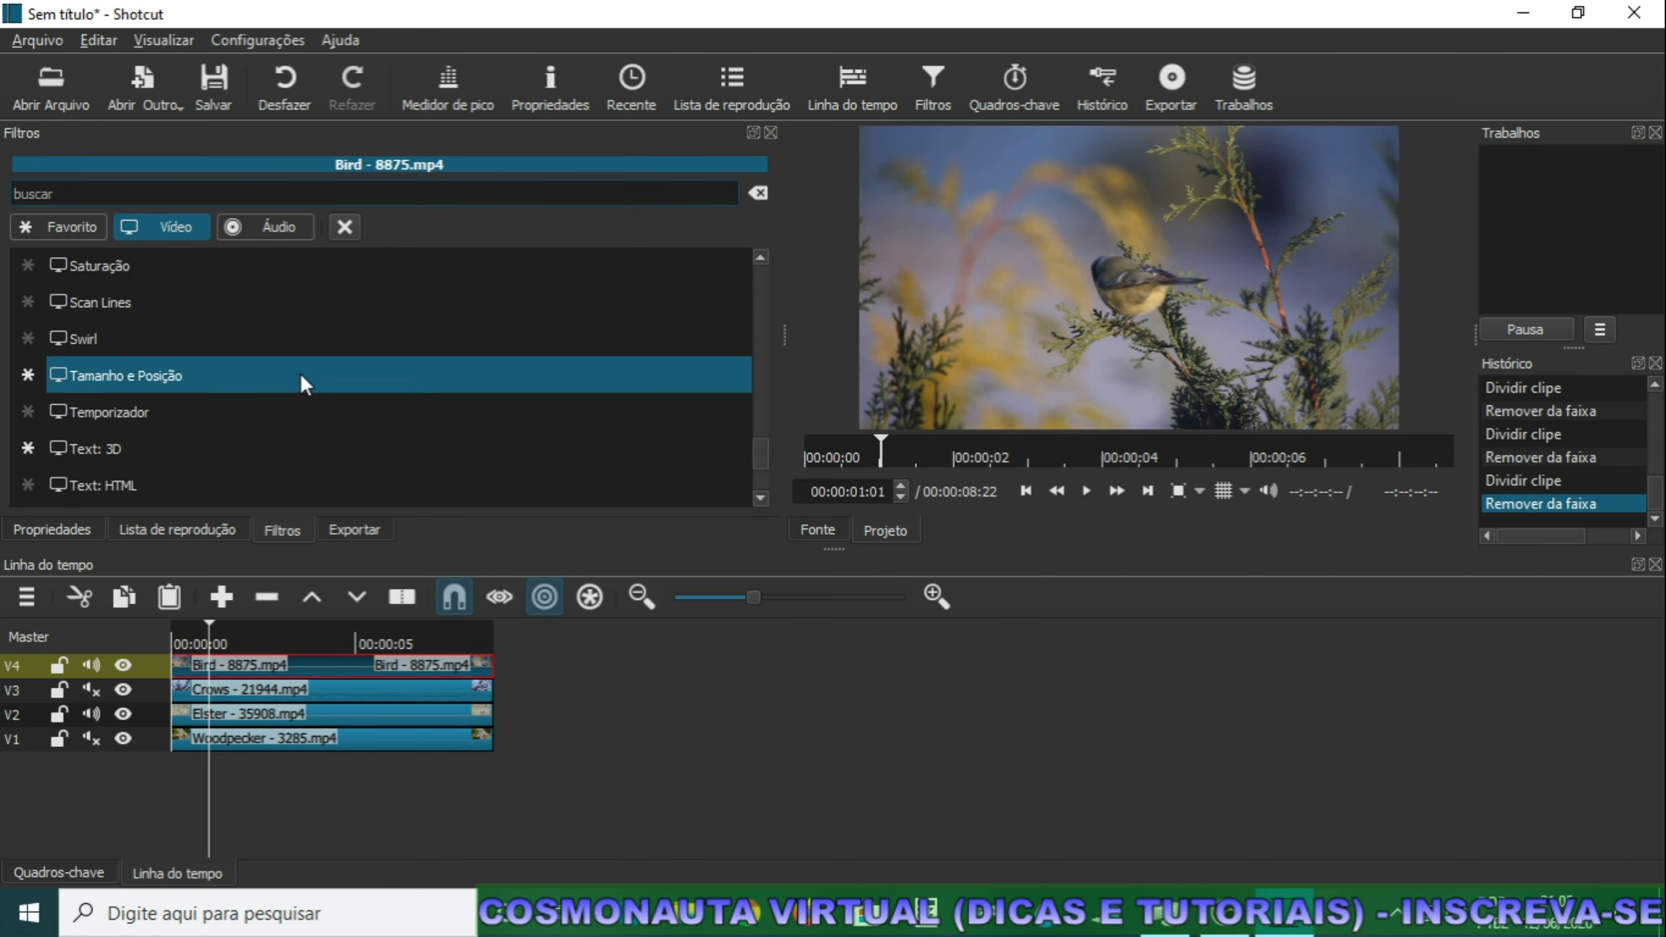
click(115, 375)
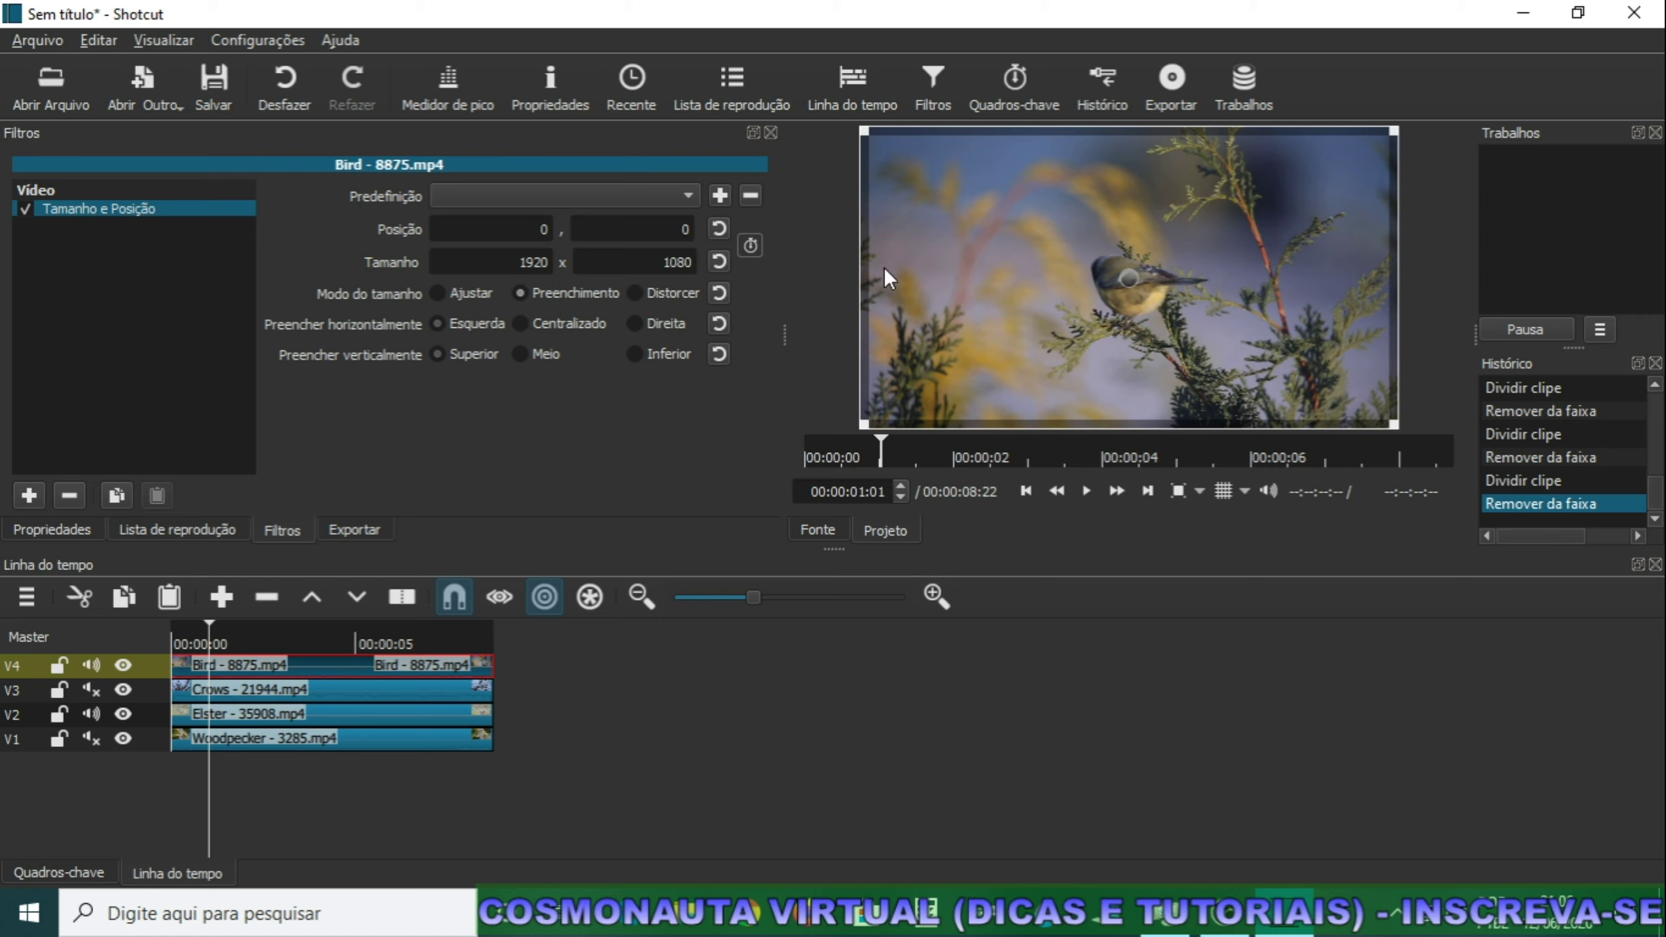
Set the Bird clip's size to 960 x 540 in its Tamanho e Posição filter.
click(542, 261)
text(960)
key(Tab)
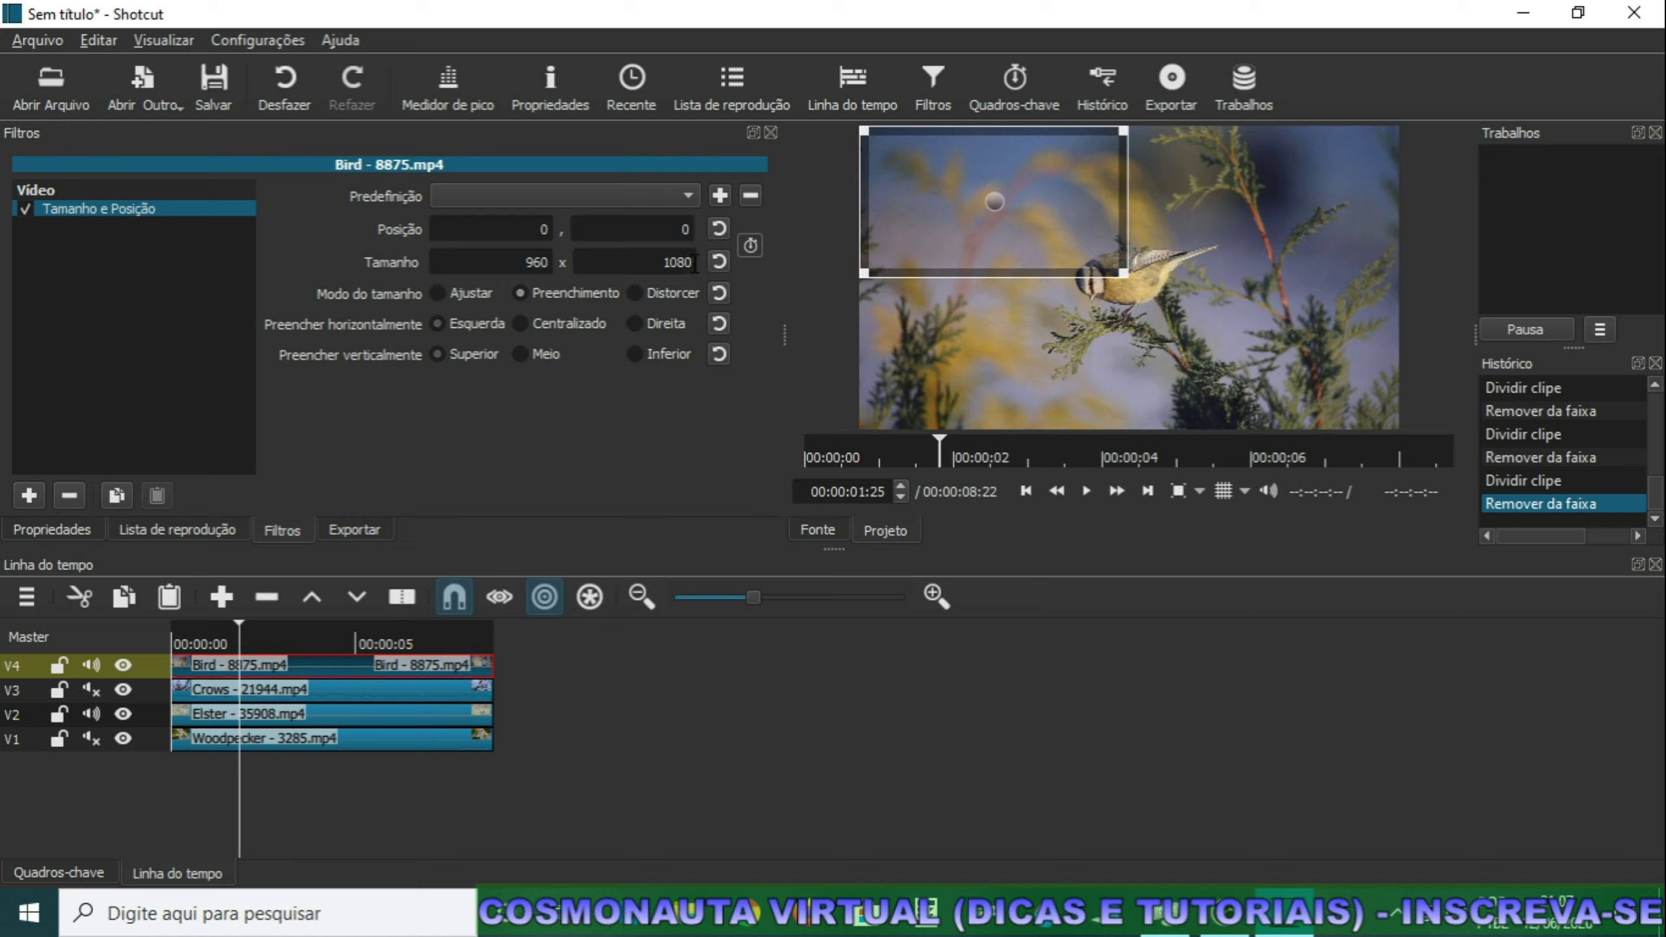
click(685, 262)
click(593, 230)
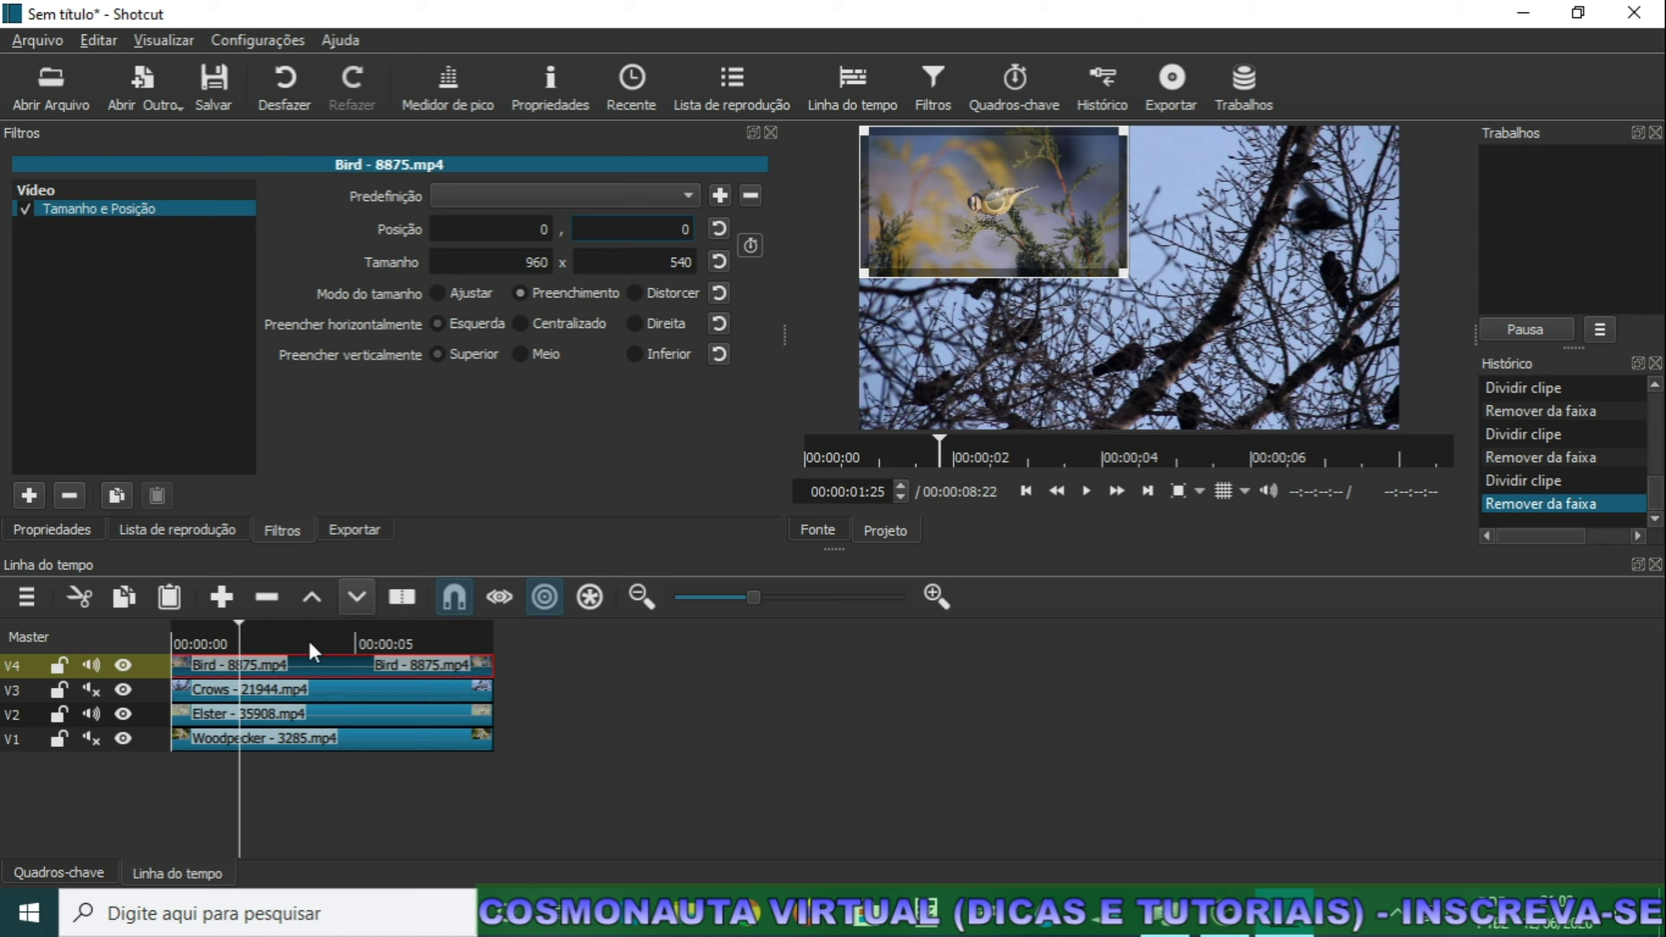
Add the Tamanho e Posição video filter to the Crows clip on V3.
click(238, 694)
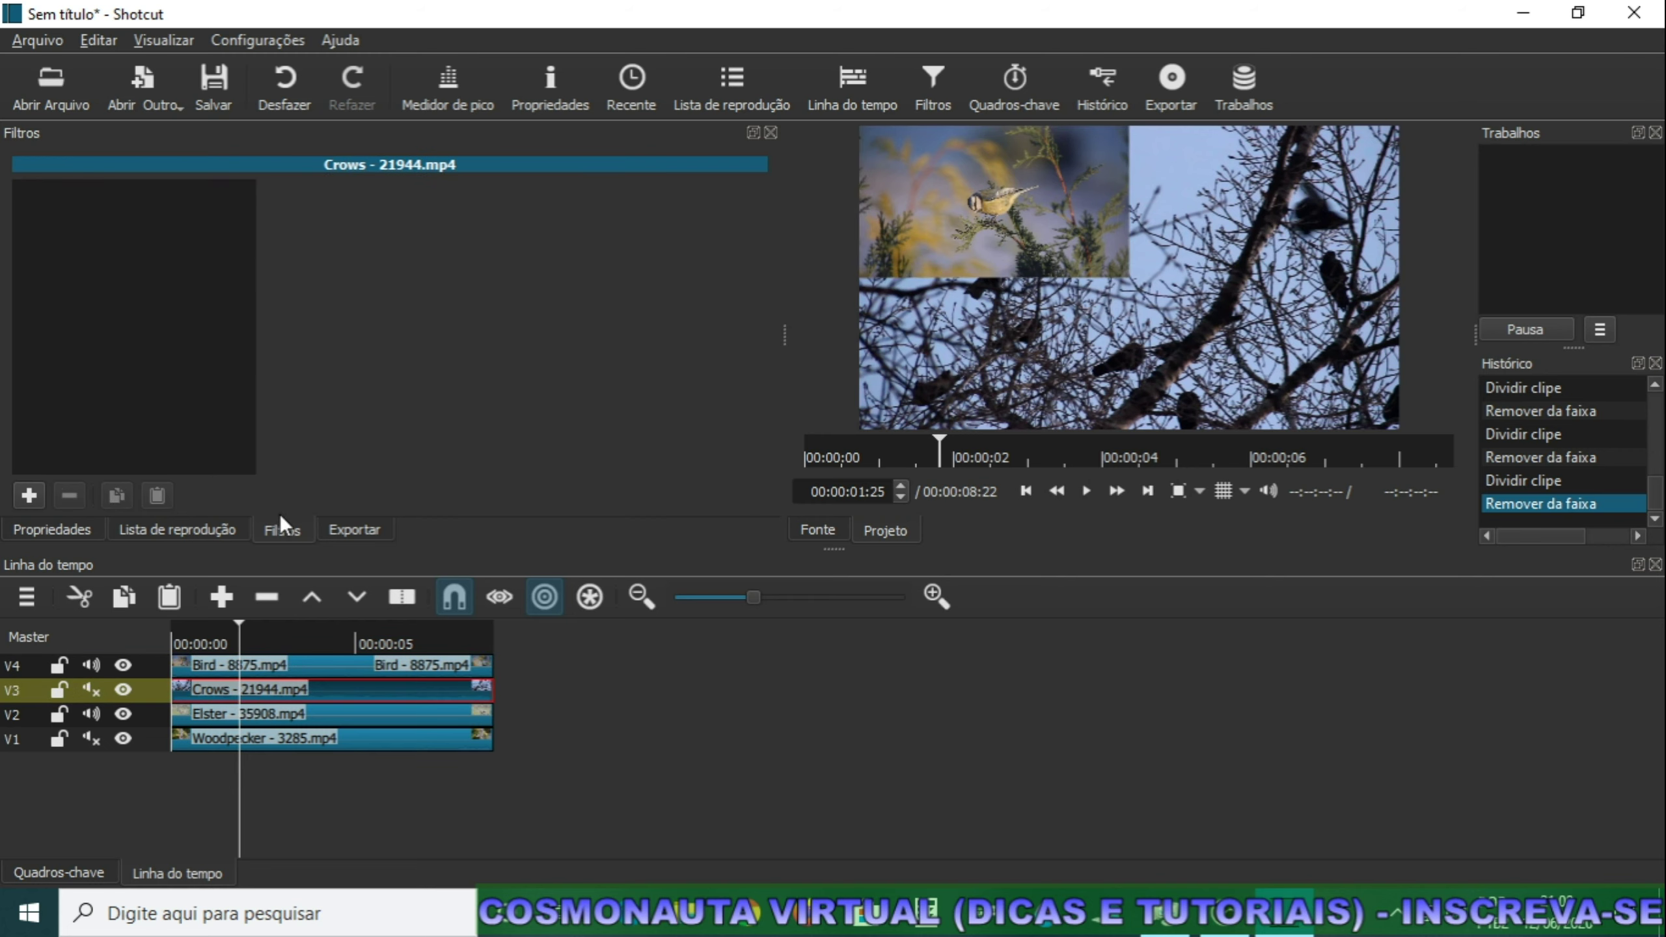
click(29, 493)
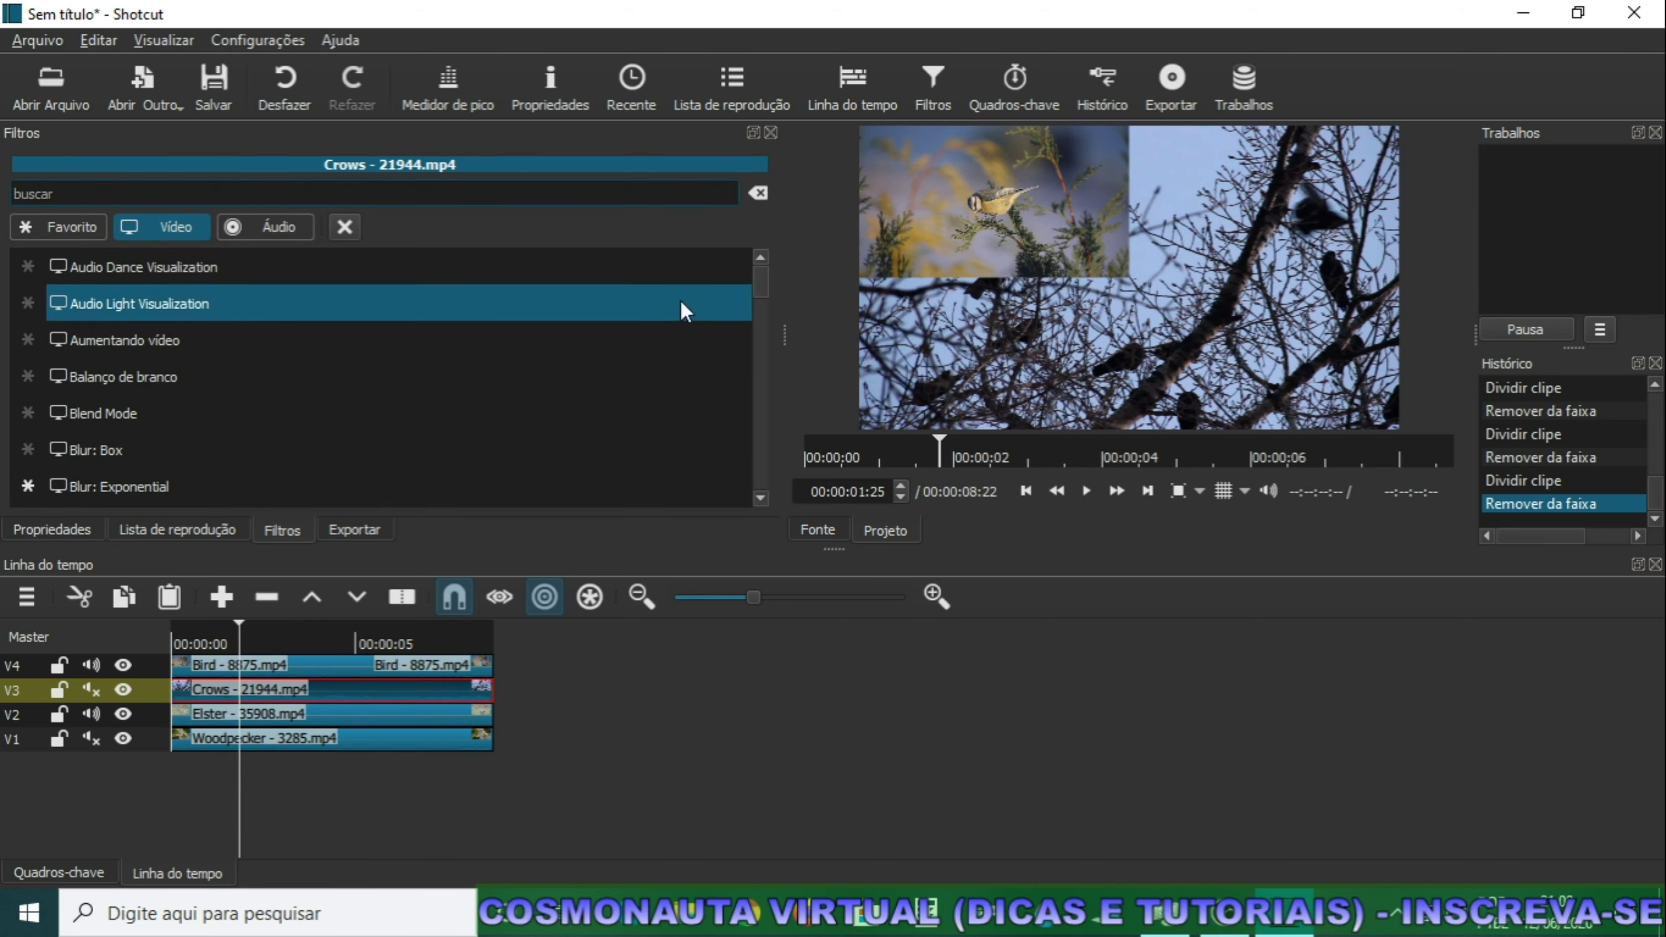
drag(765, 286, 760, 474)
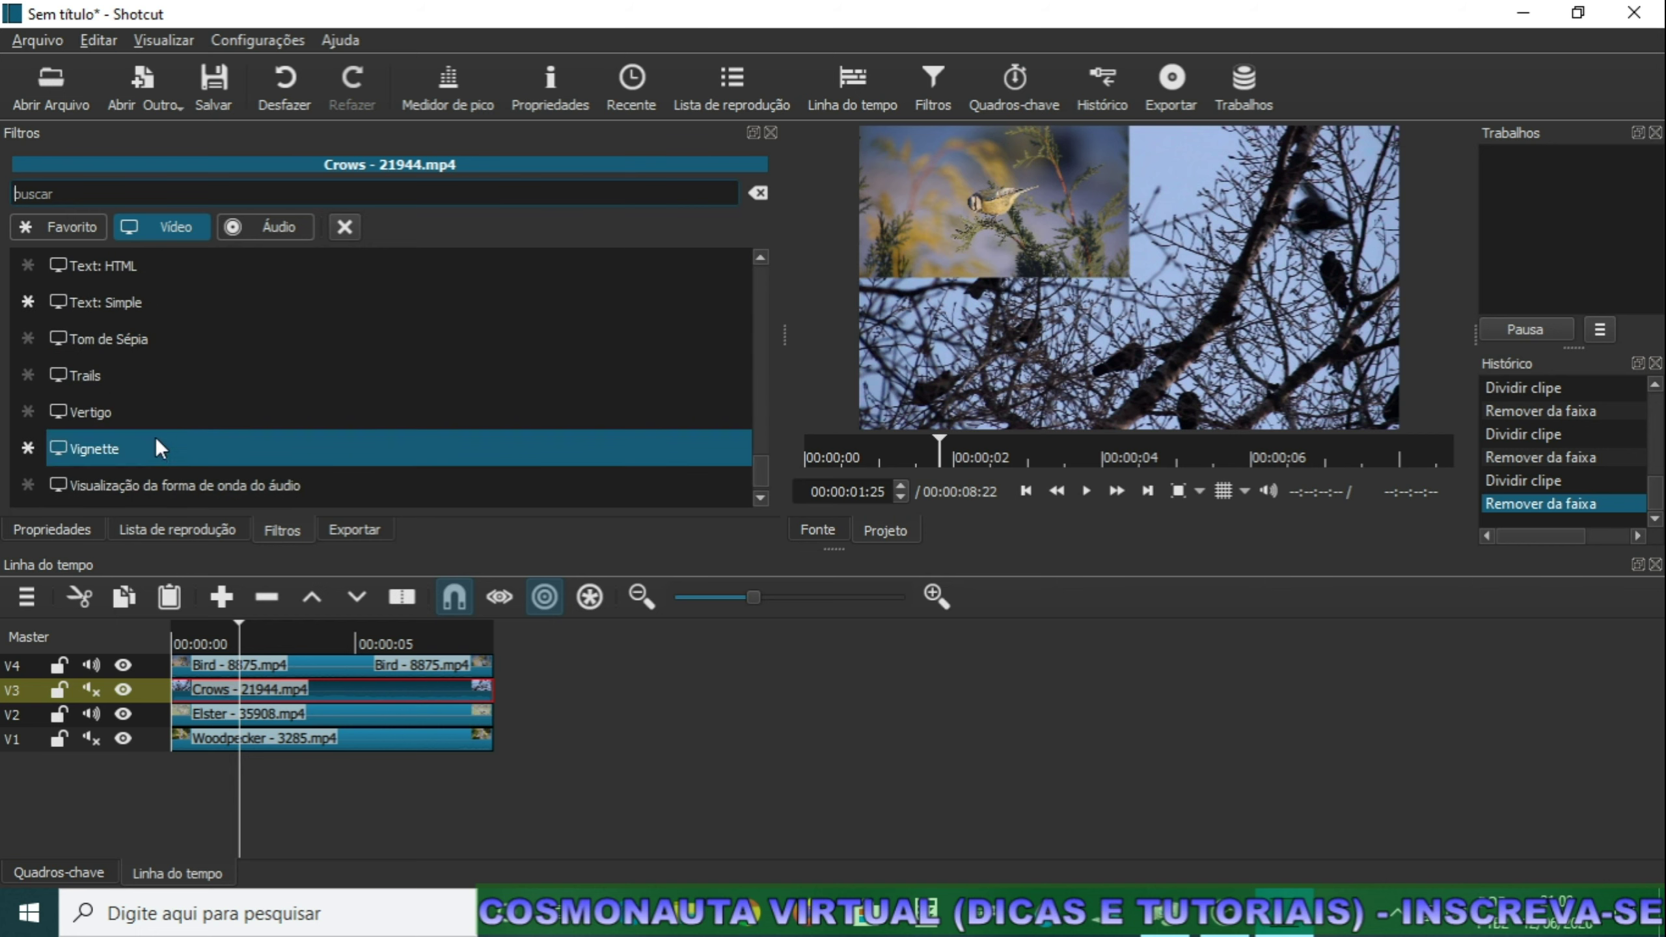
scroll(155, 441, up, 1)
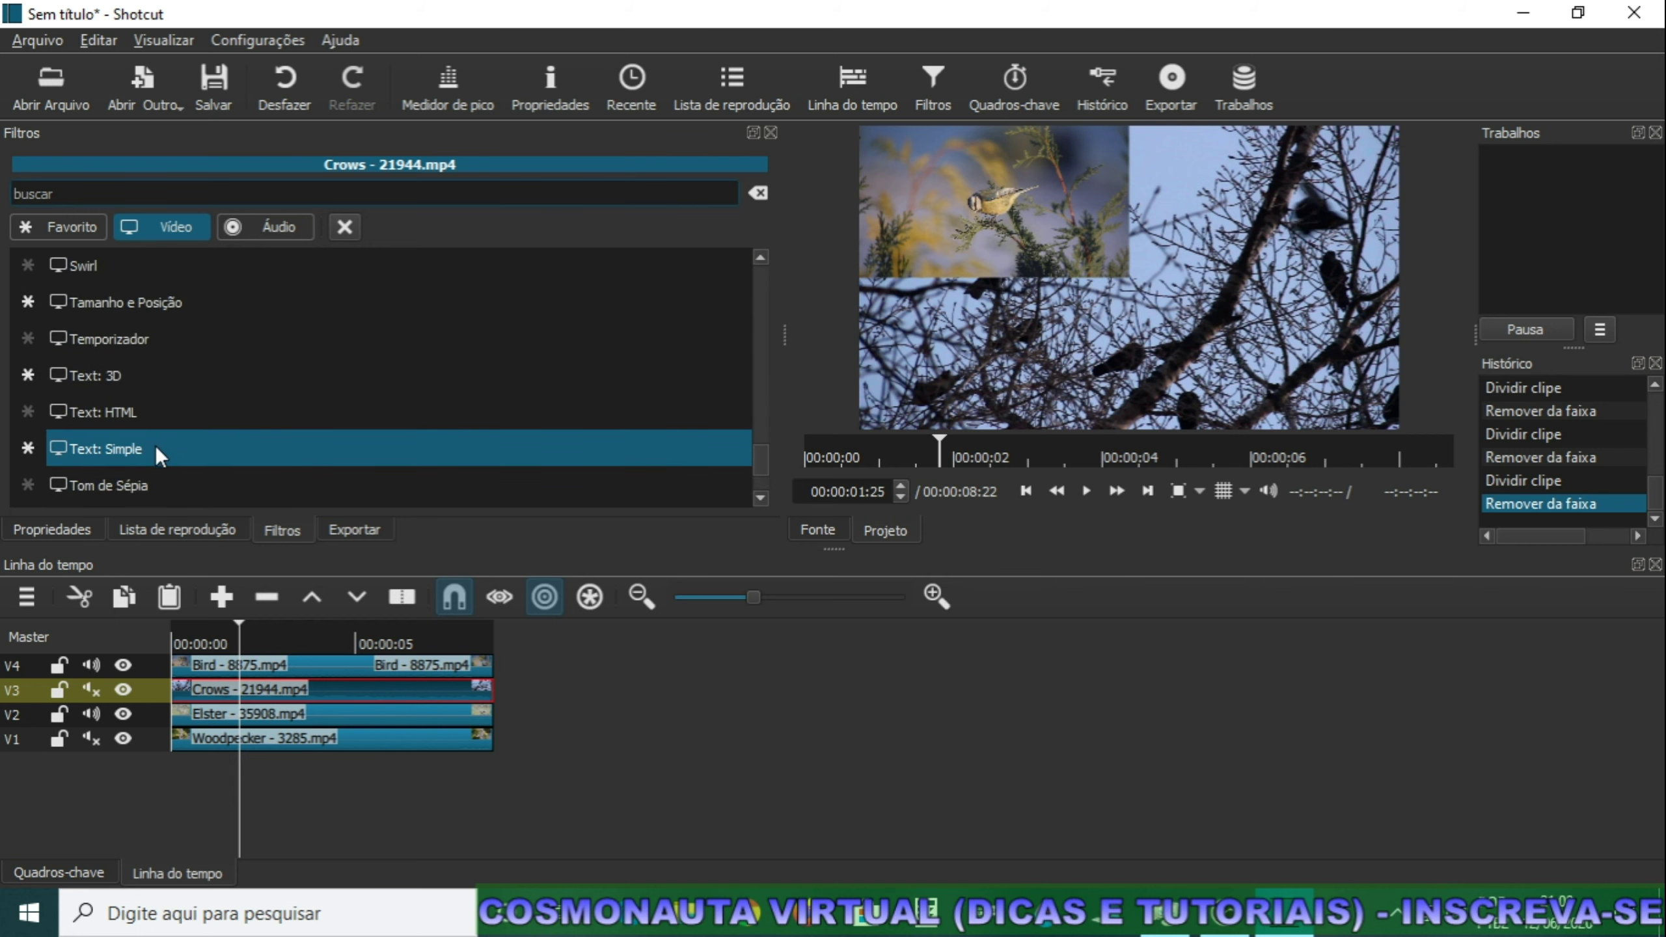
click(107, 299)
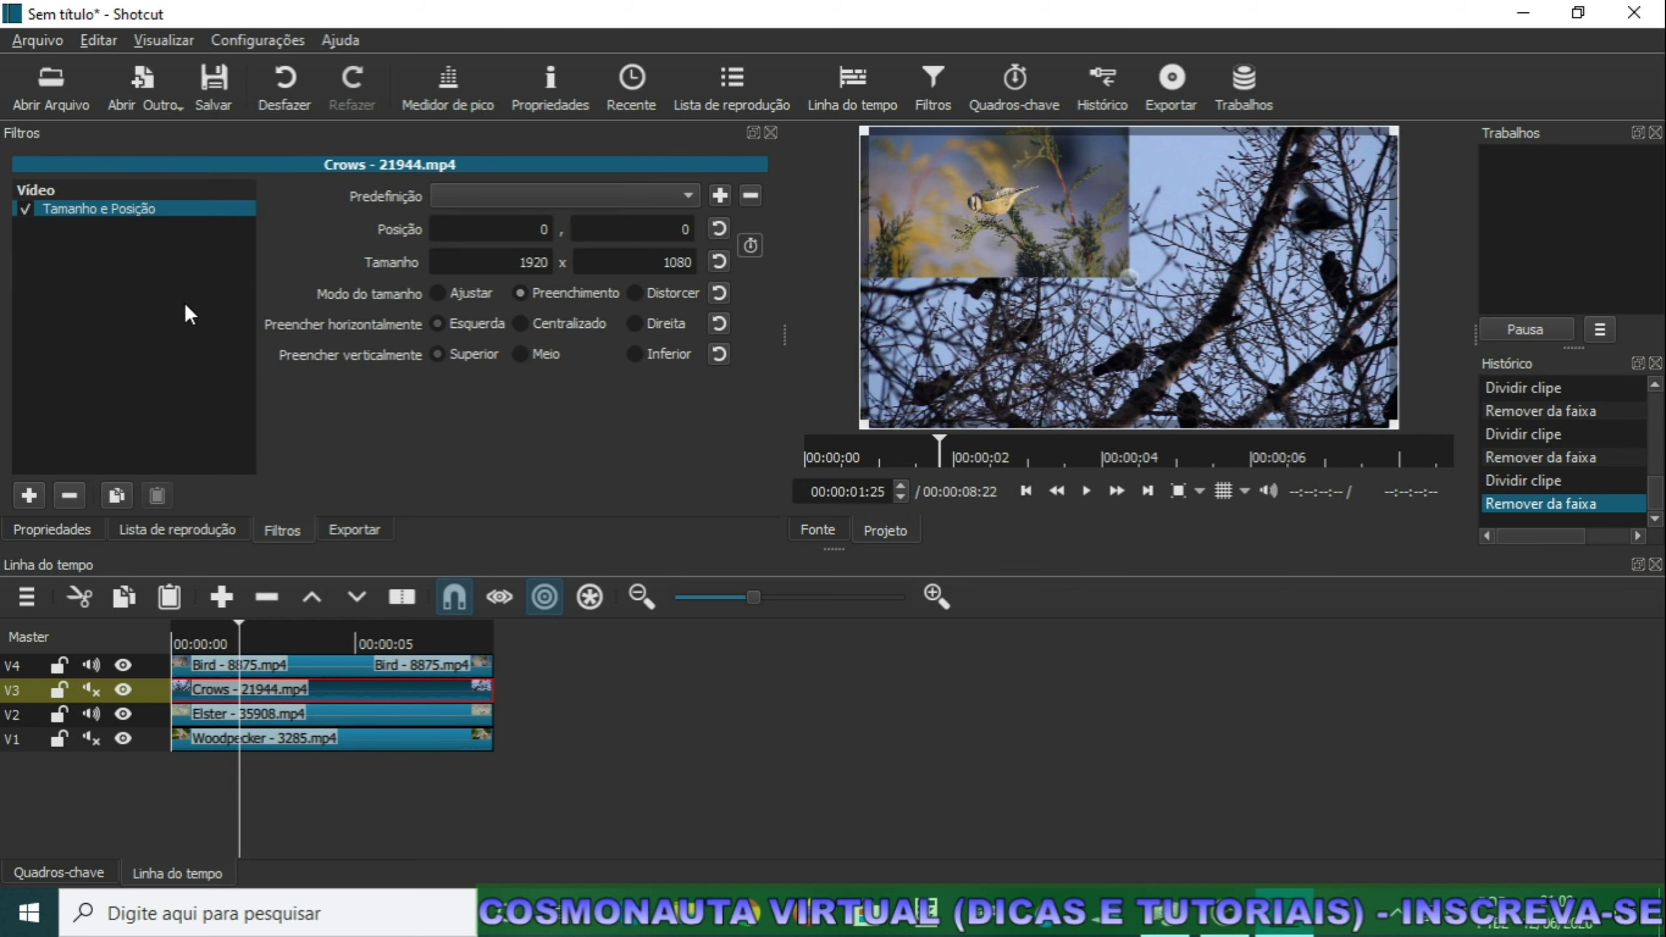
Set the Crows clip's size to 960 x 540 in its Tamanho e Posição filter.
click(543, 261)
click(689, 266)
key(BackSpace)
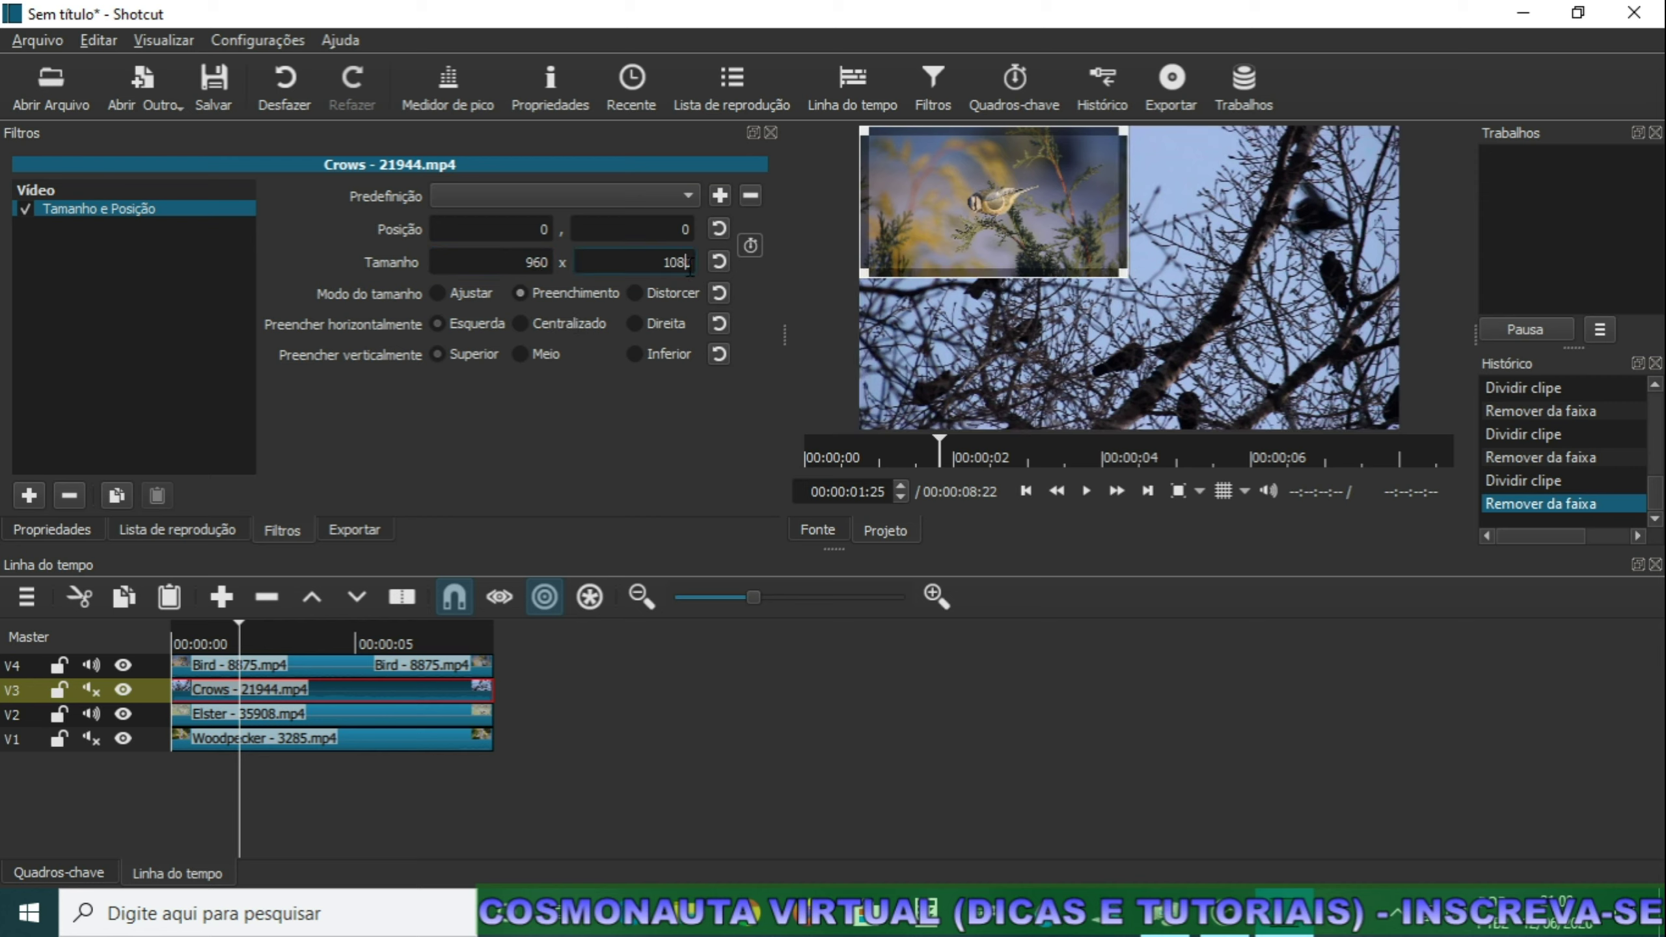
key(BackSpace)
key(BackSpace)
key(BackSpace)
text(540)
Set the Crows clip's horizontal position to 960 so it fills the upper-right quarter of the frame.
click(515, 294)
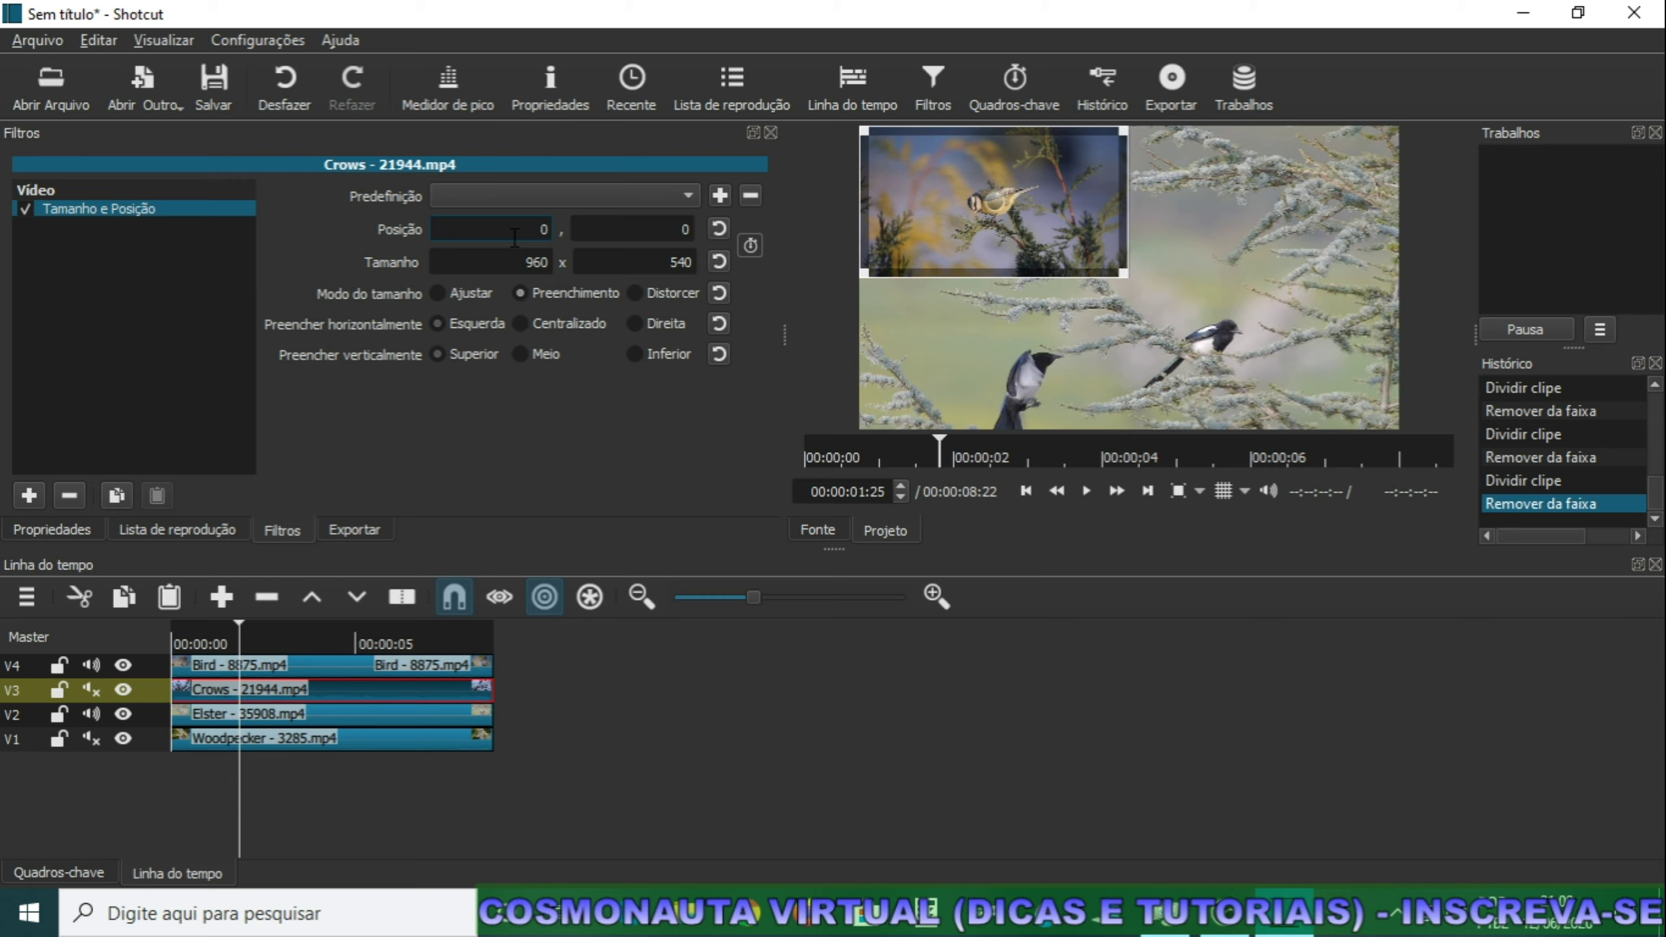
text(96)
key(Tab)
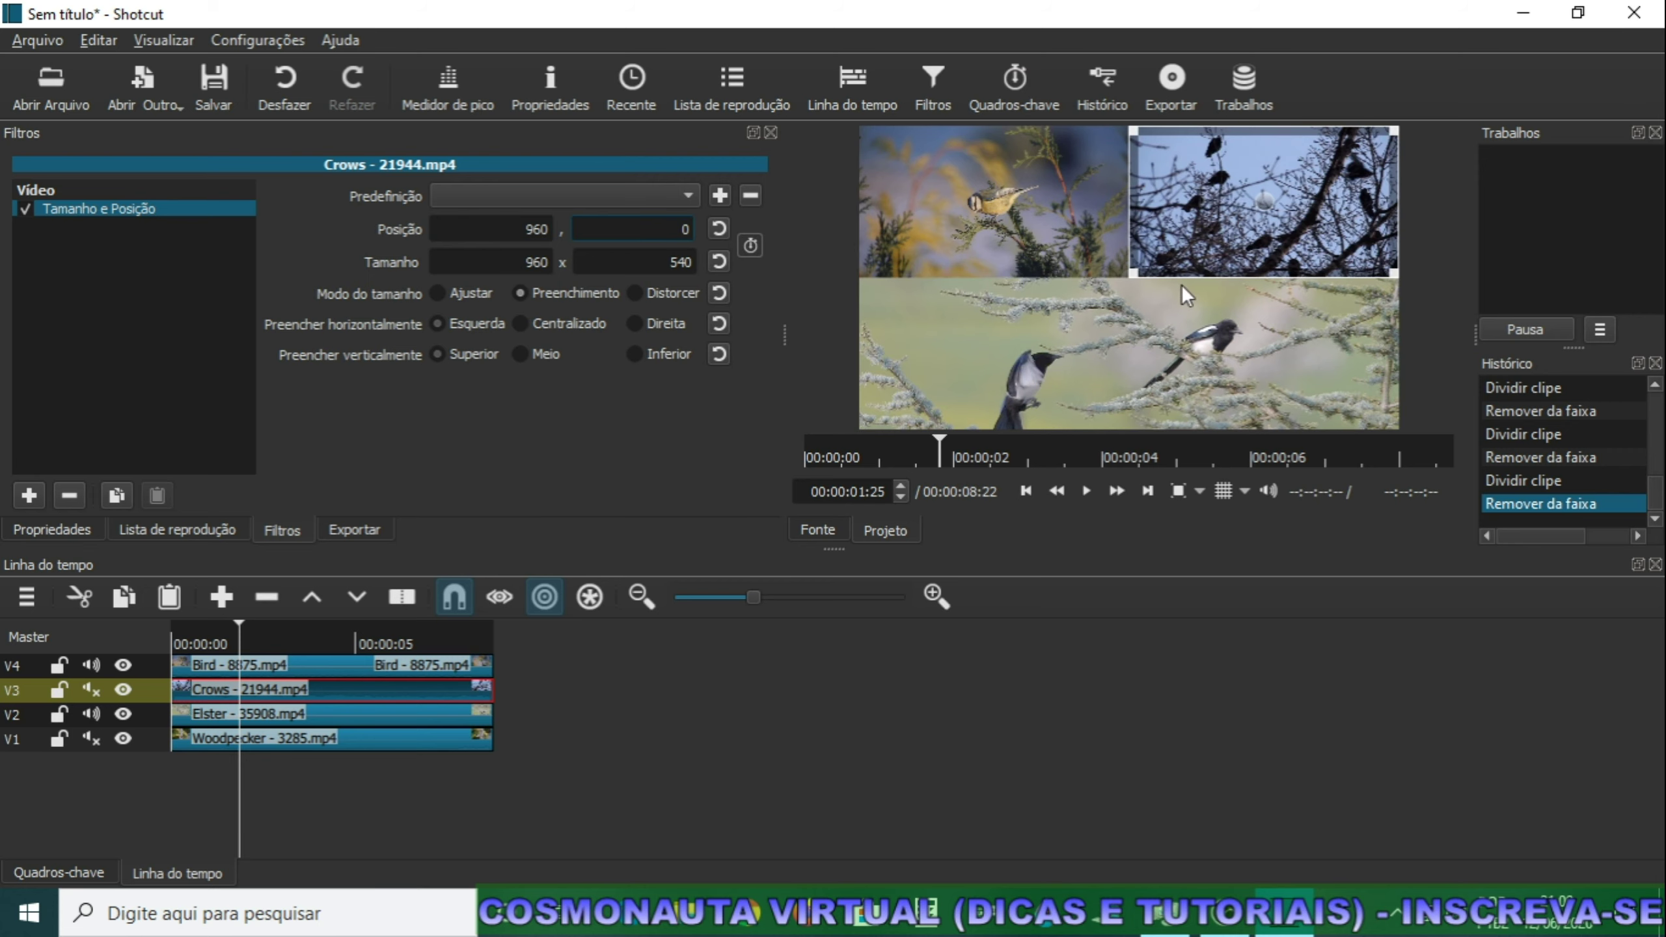
Add the Tamanho e Posição video filter to the Elster clip on V2.
click(279, 720)
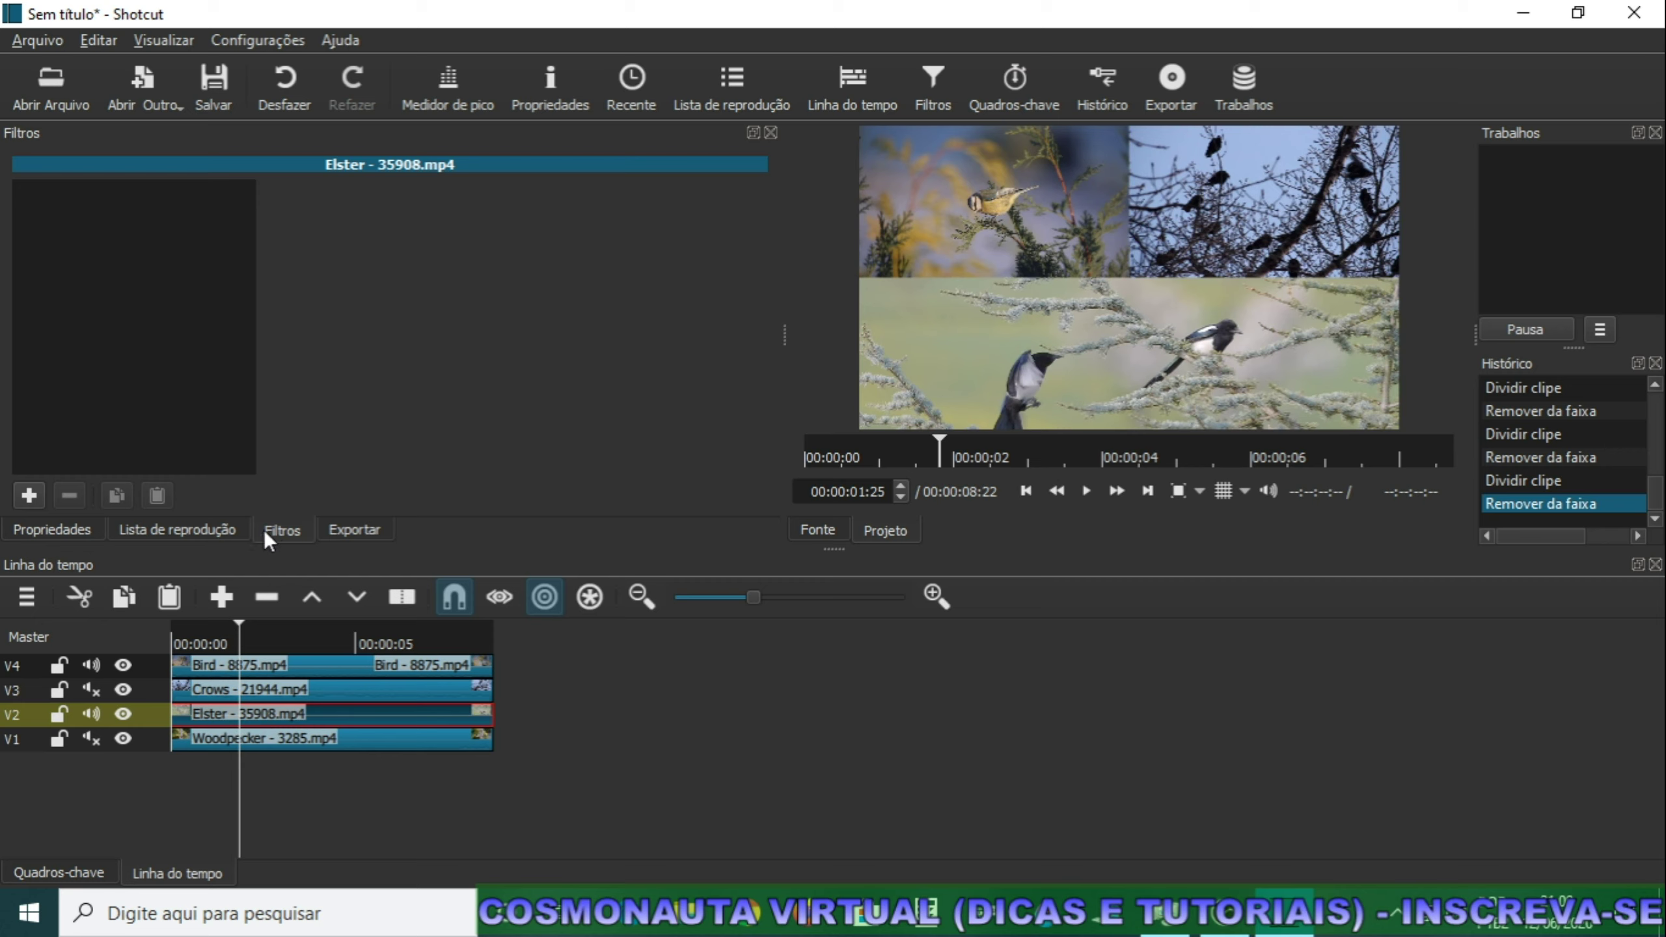
click(29, 495)
scroll(190, 341, down, 8)
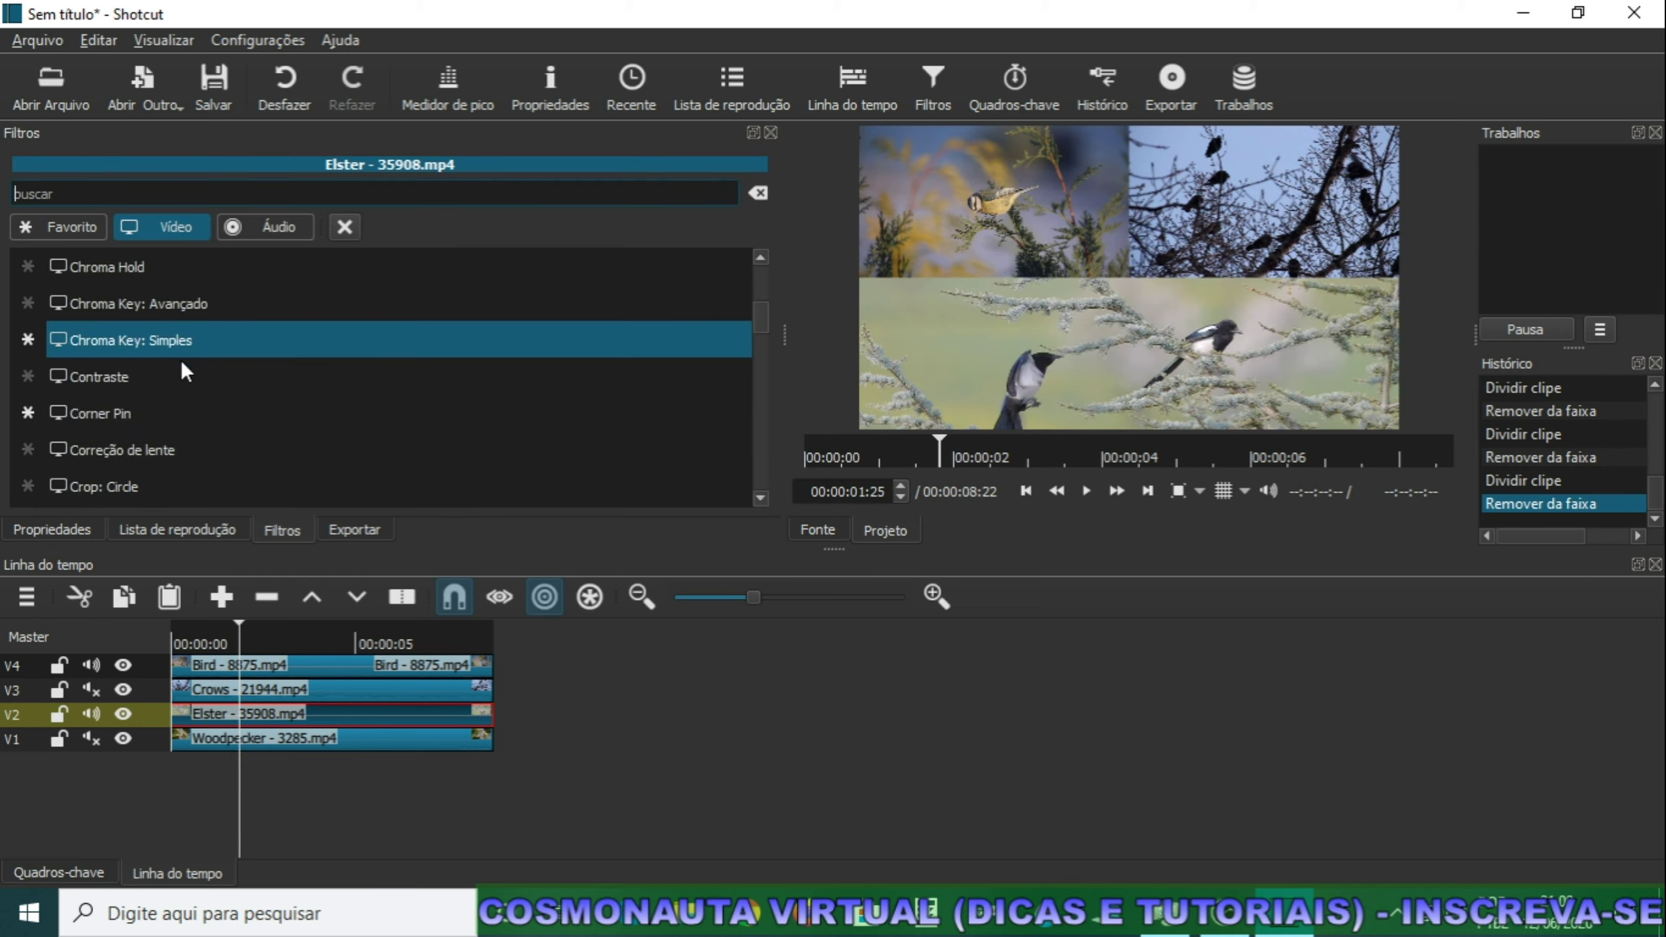
scroll(210, 413, down, 6)
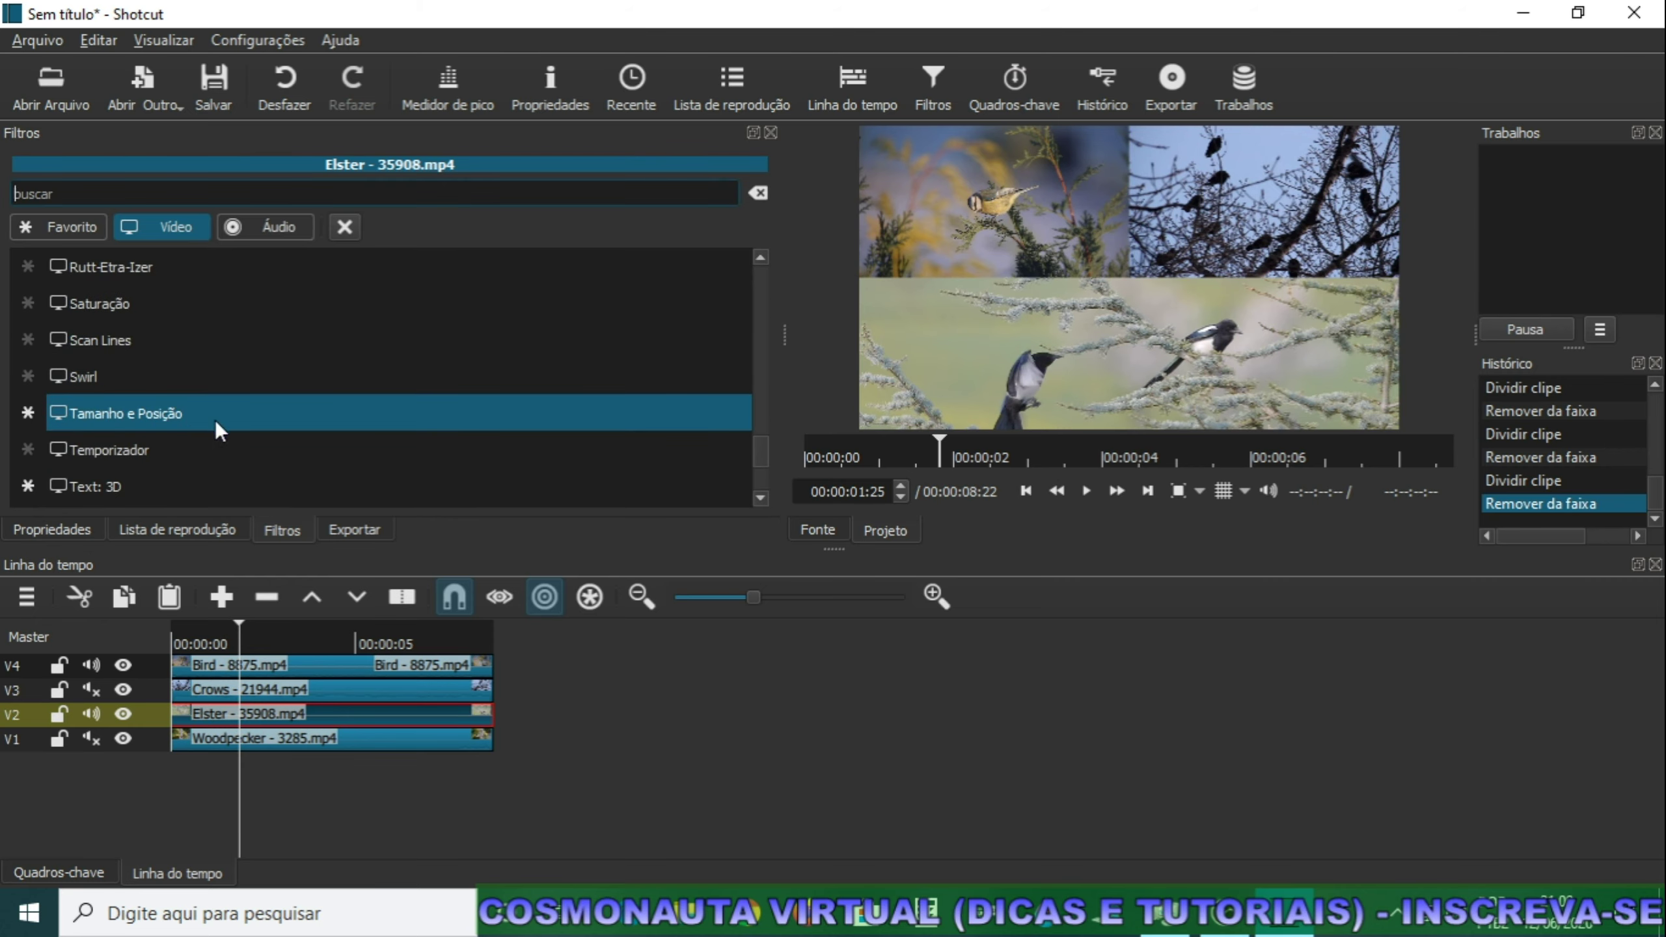
click(124, 414)
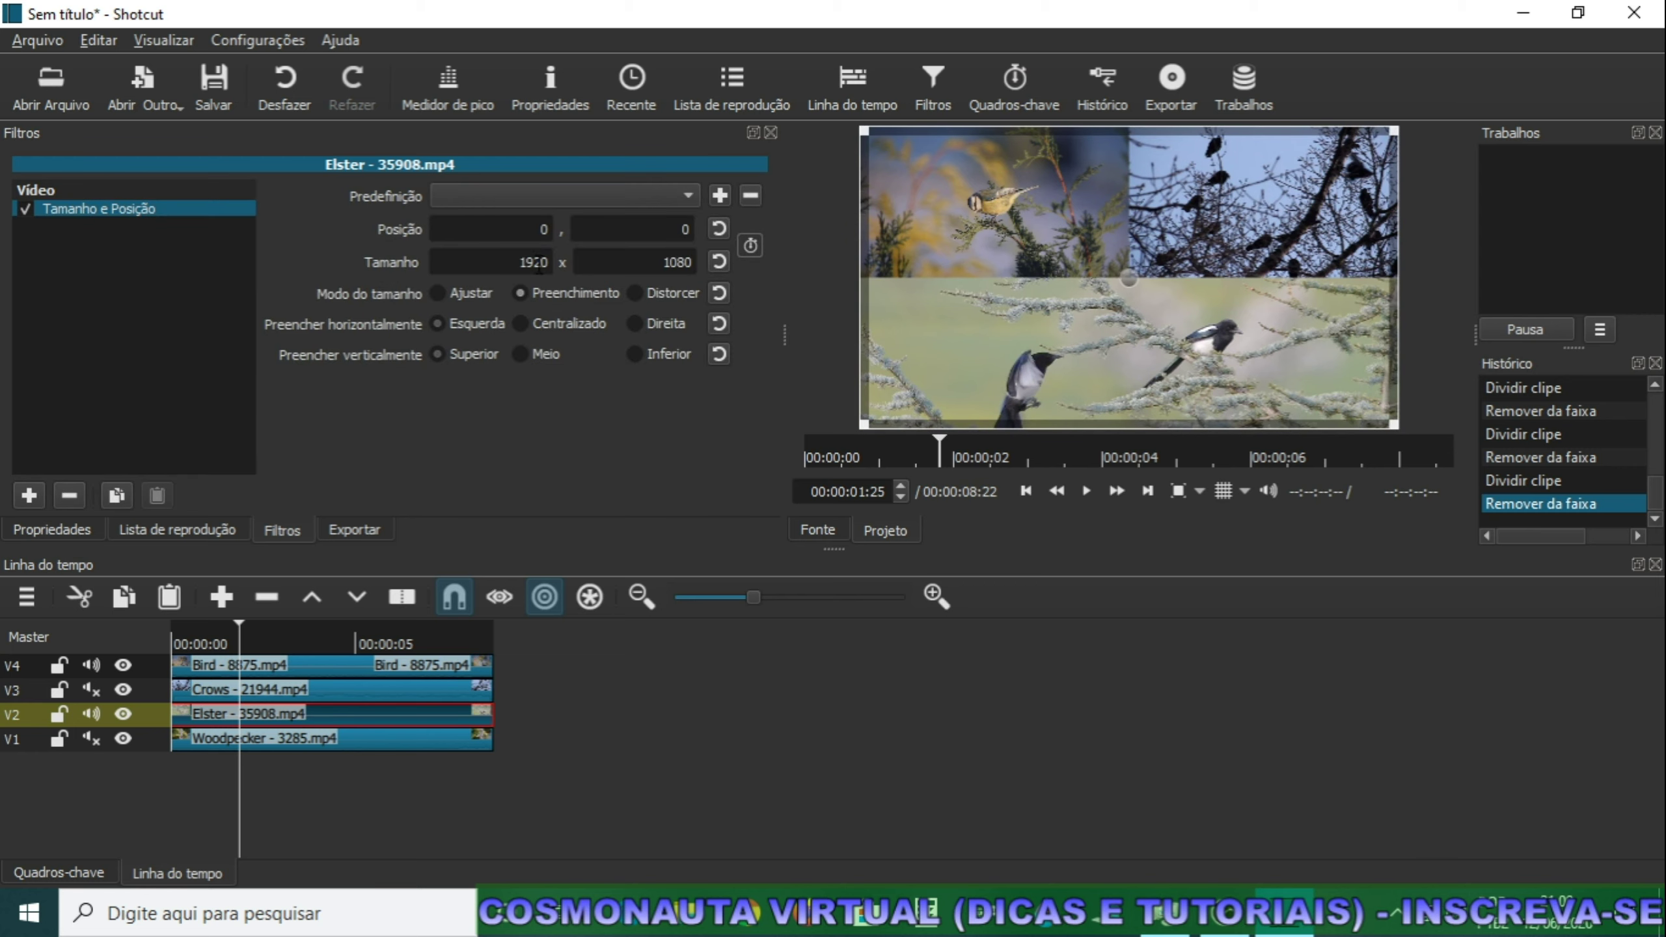
Set the Elster clip's size to 960 x 540 in its Tamanho e Posição filter.
click(539, 262)
text(6)
click(686, 262)
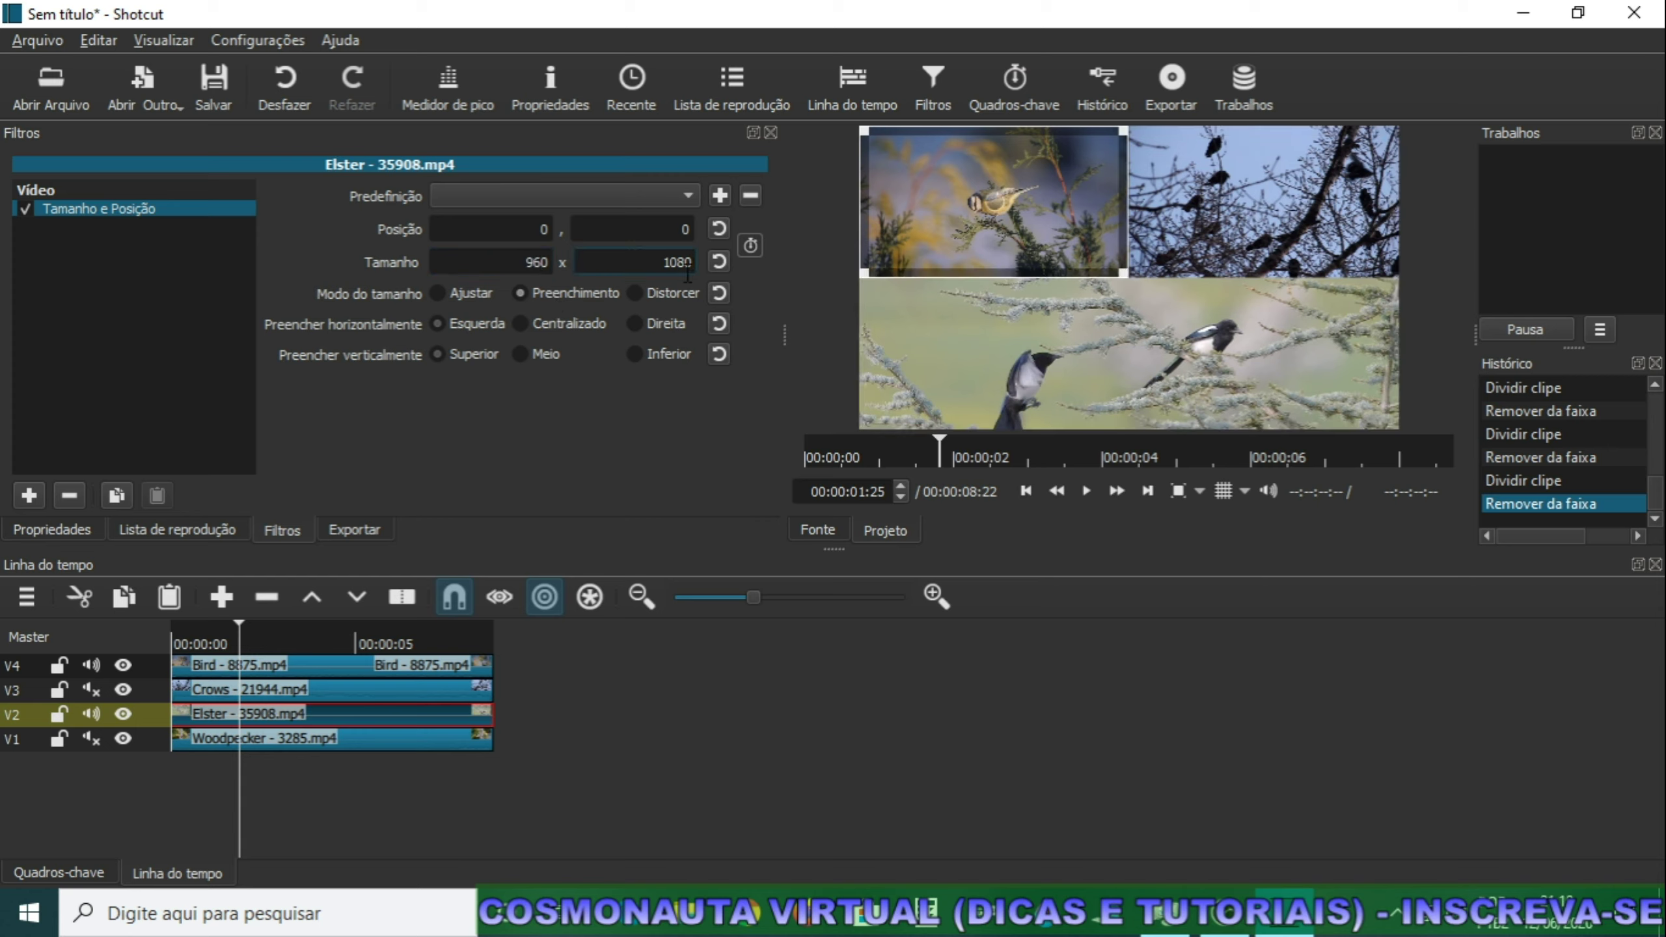
key(BackSpace)
key(BackSpace)
text(54)
key(Tab)
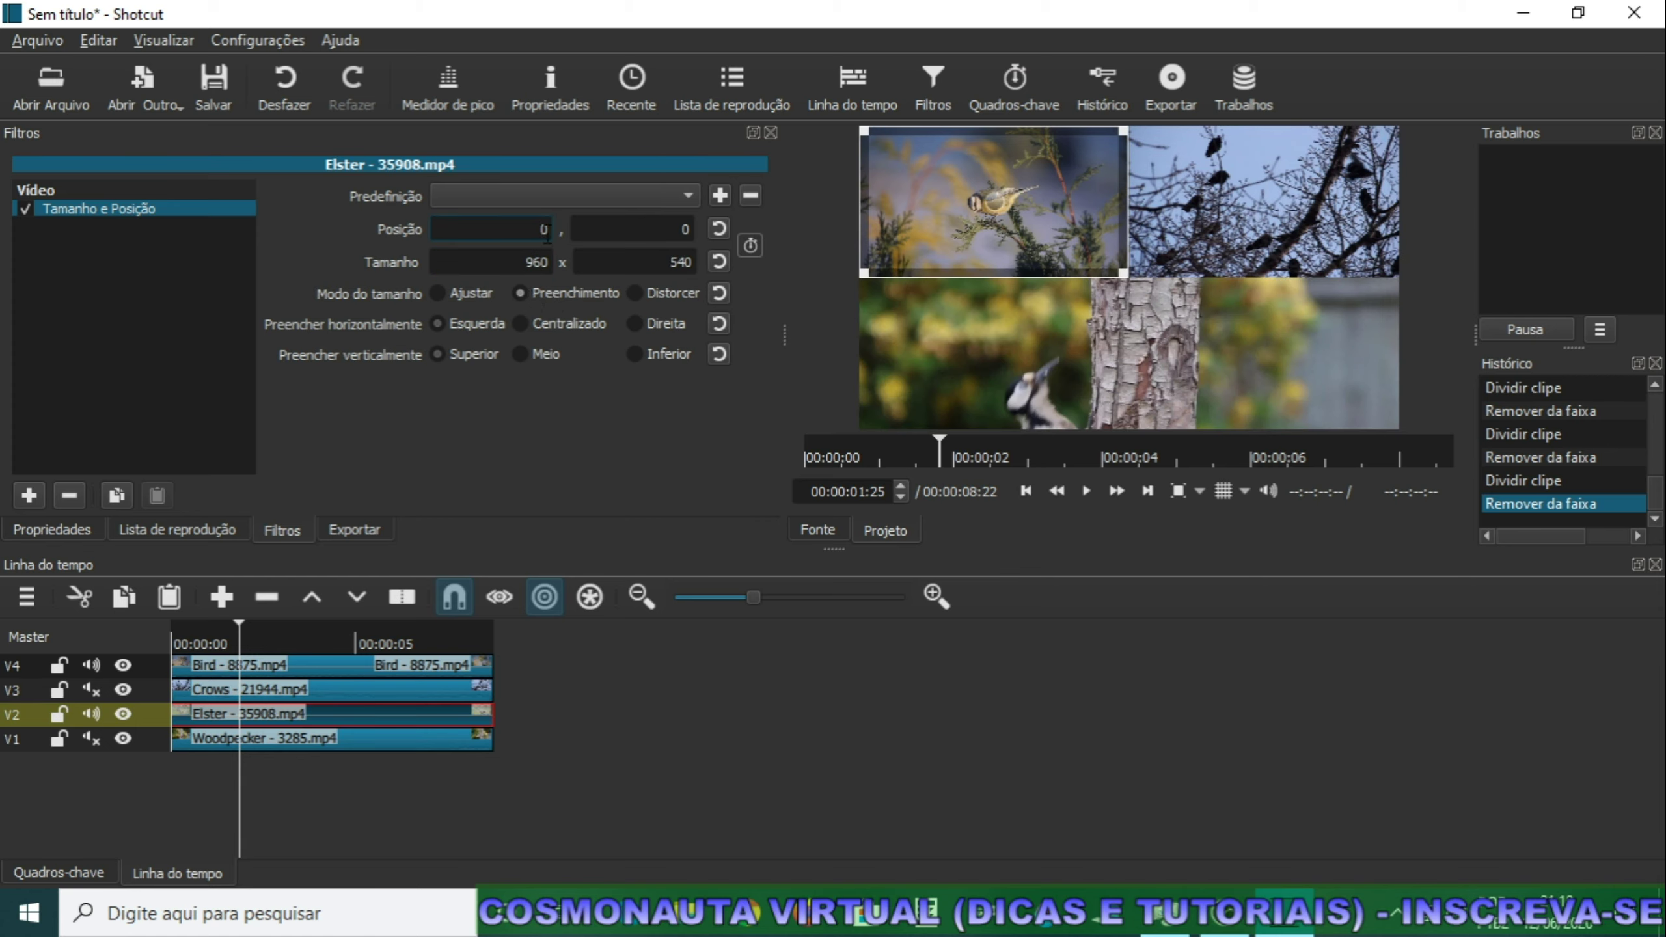
Set the Elster clip's vertical position to 540 so it fills the lower-left quarter of the frame.
click(477, 233)
click(662, 229)
text(54)
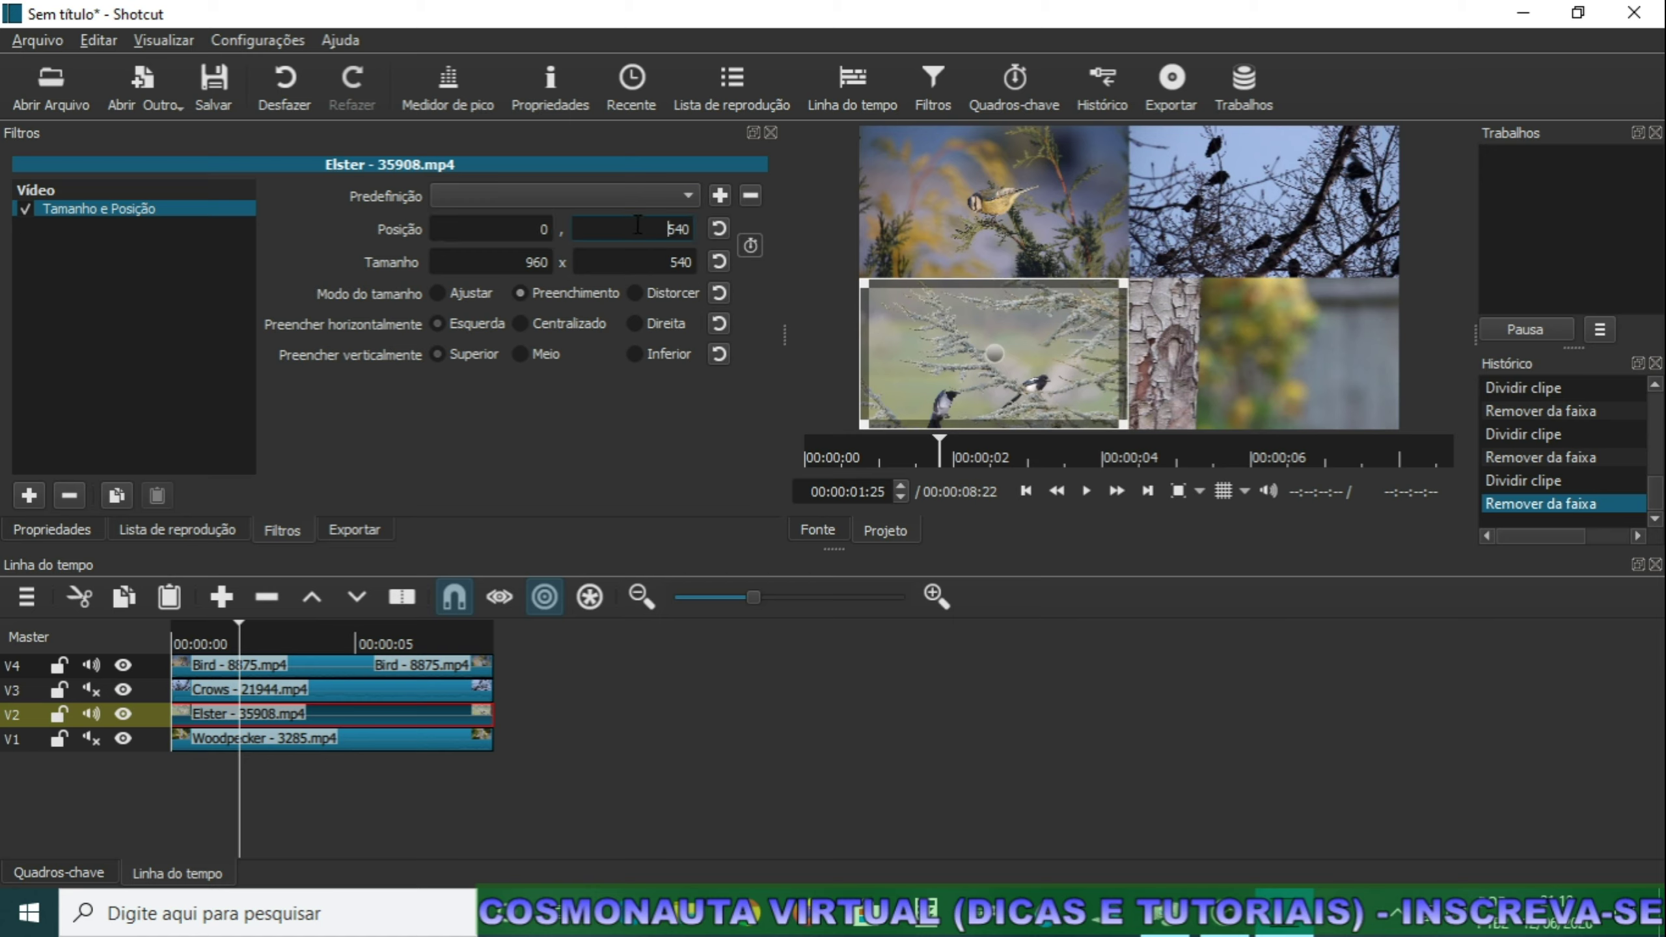
click(635, 231)
Add the Tamanho e Posição video filter to the Woodpecker clip on V1.
click(278, 740)
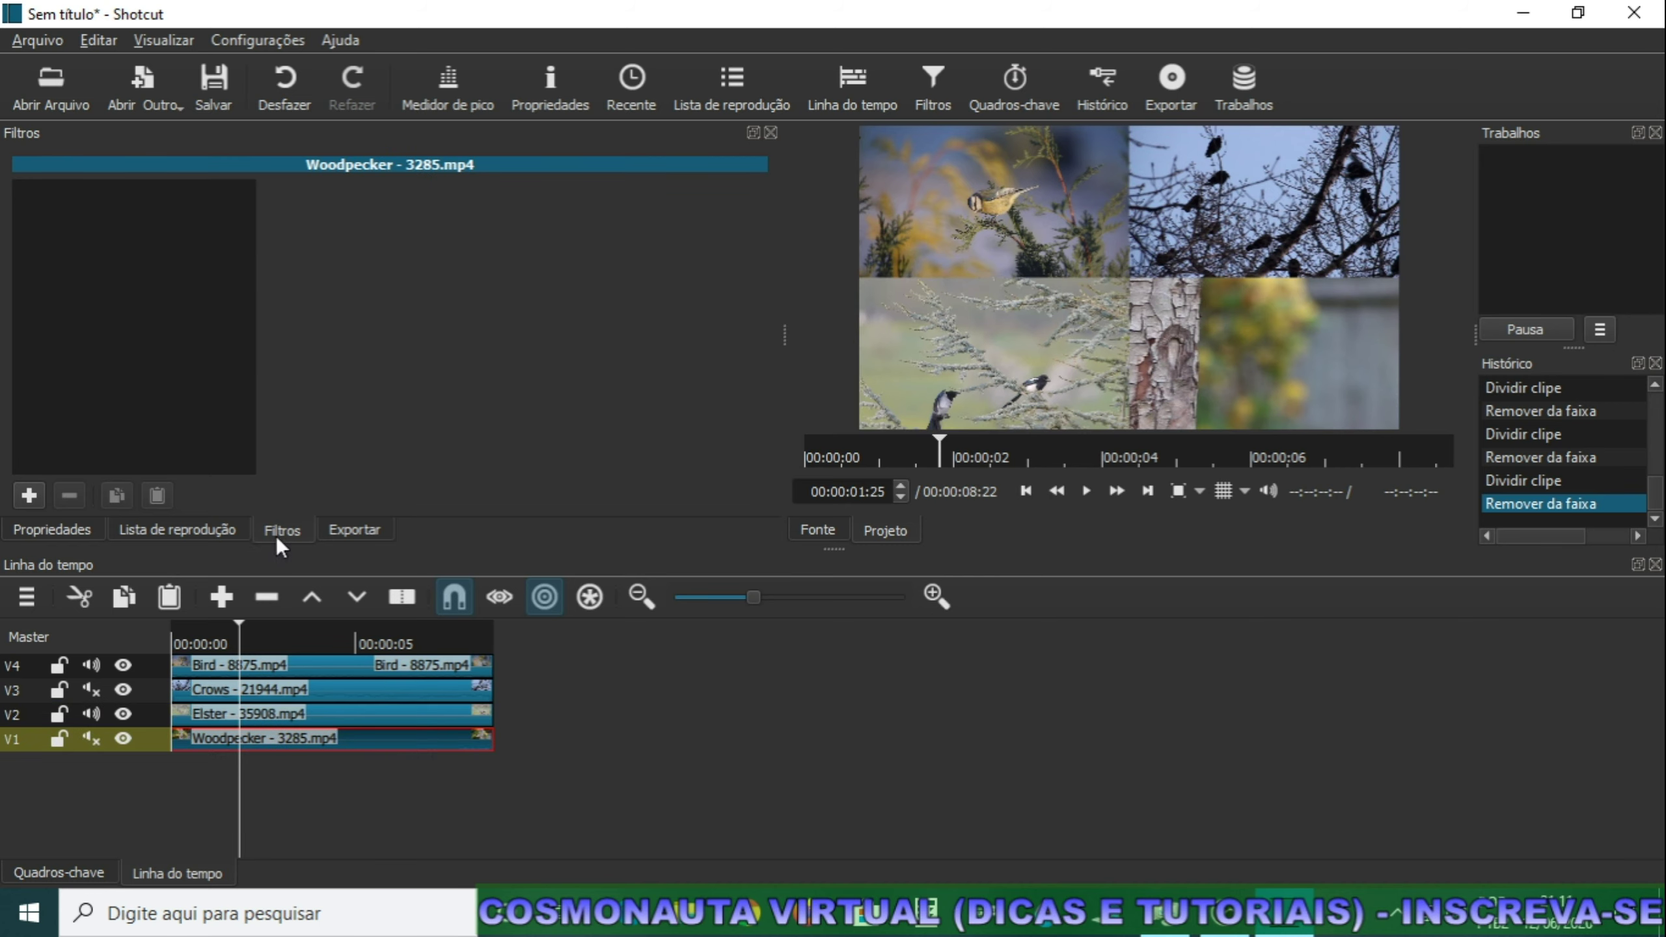
click(28, 495)
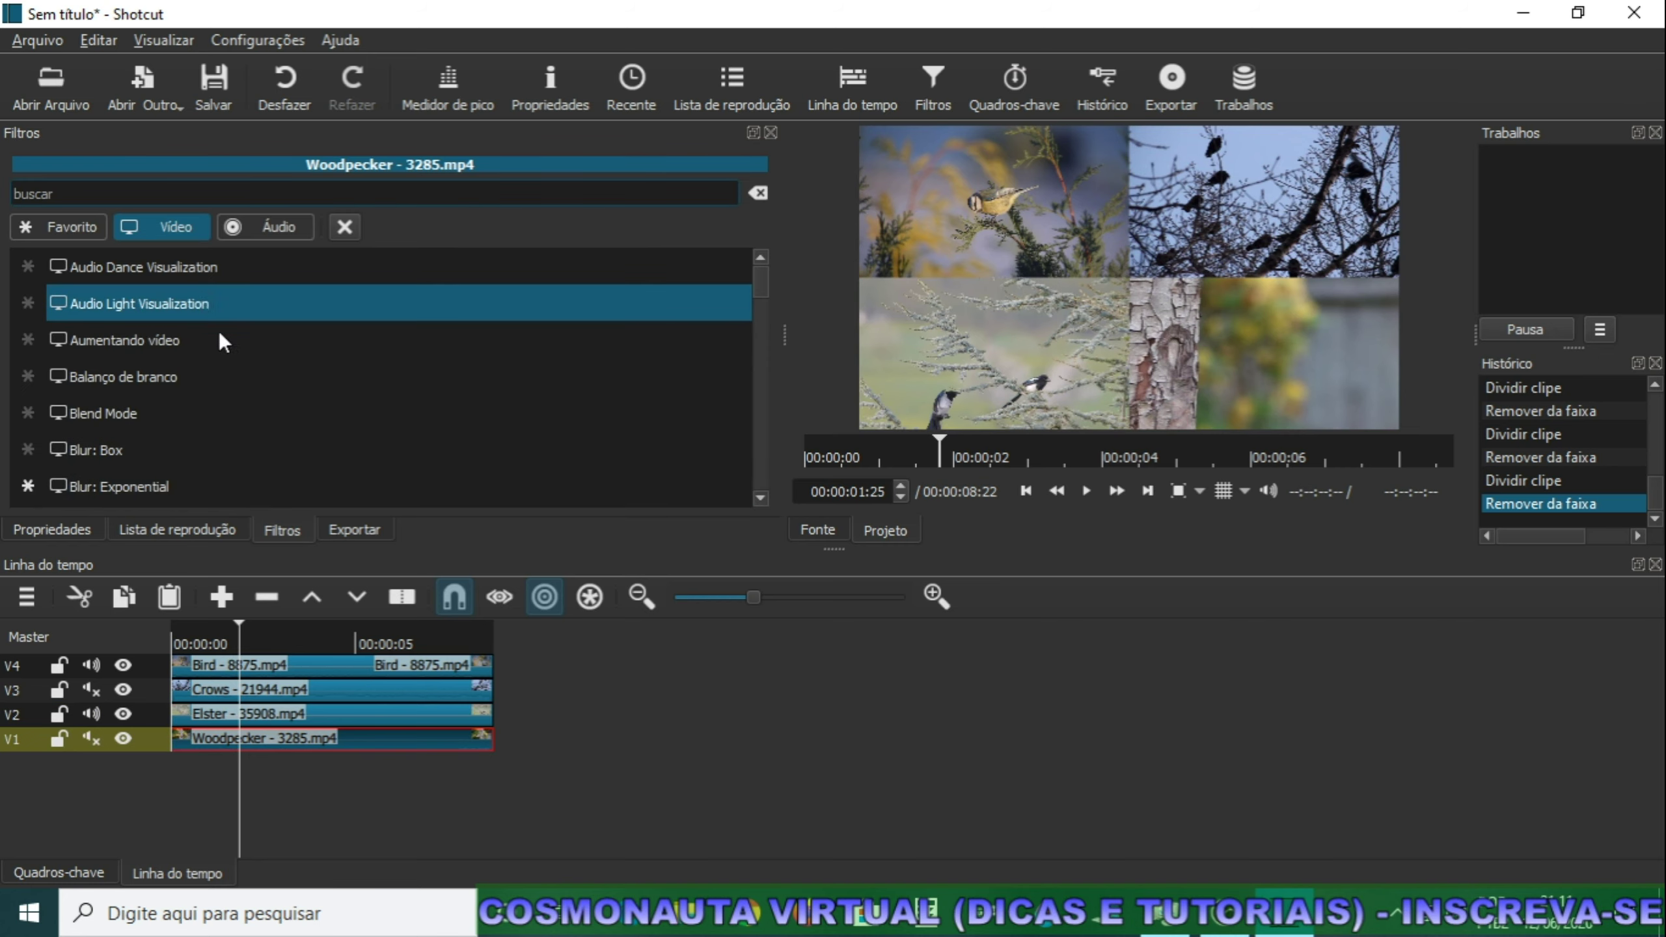
scroll(217, 328, down, 10)
scroll(234, 387, down, 8)
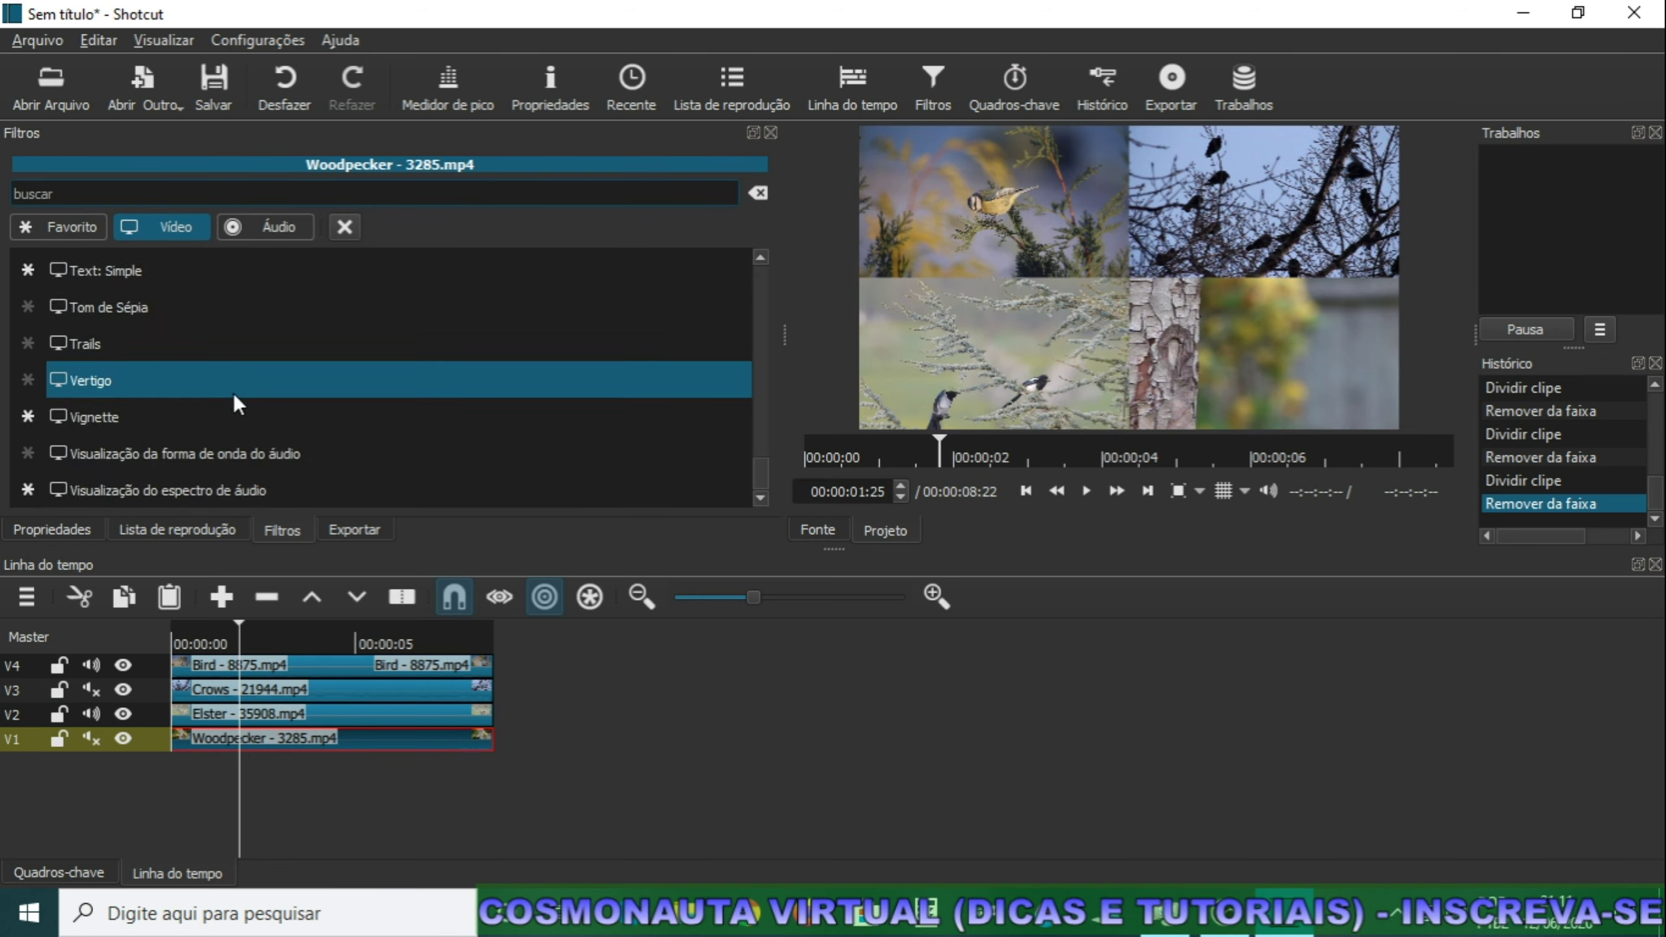
scroll(231, 394, up, 2)
scroll(217, 393, up, 2)
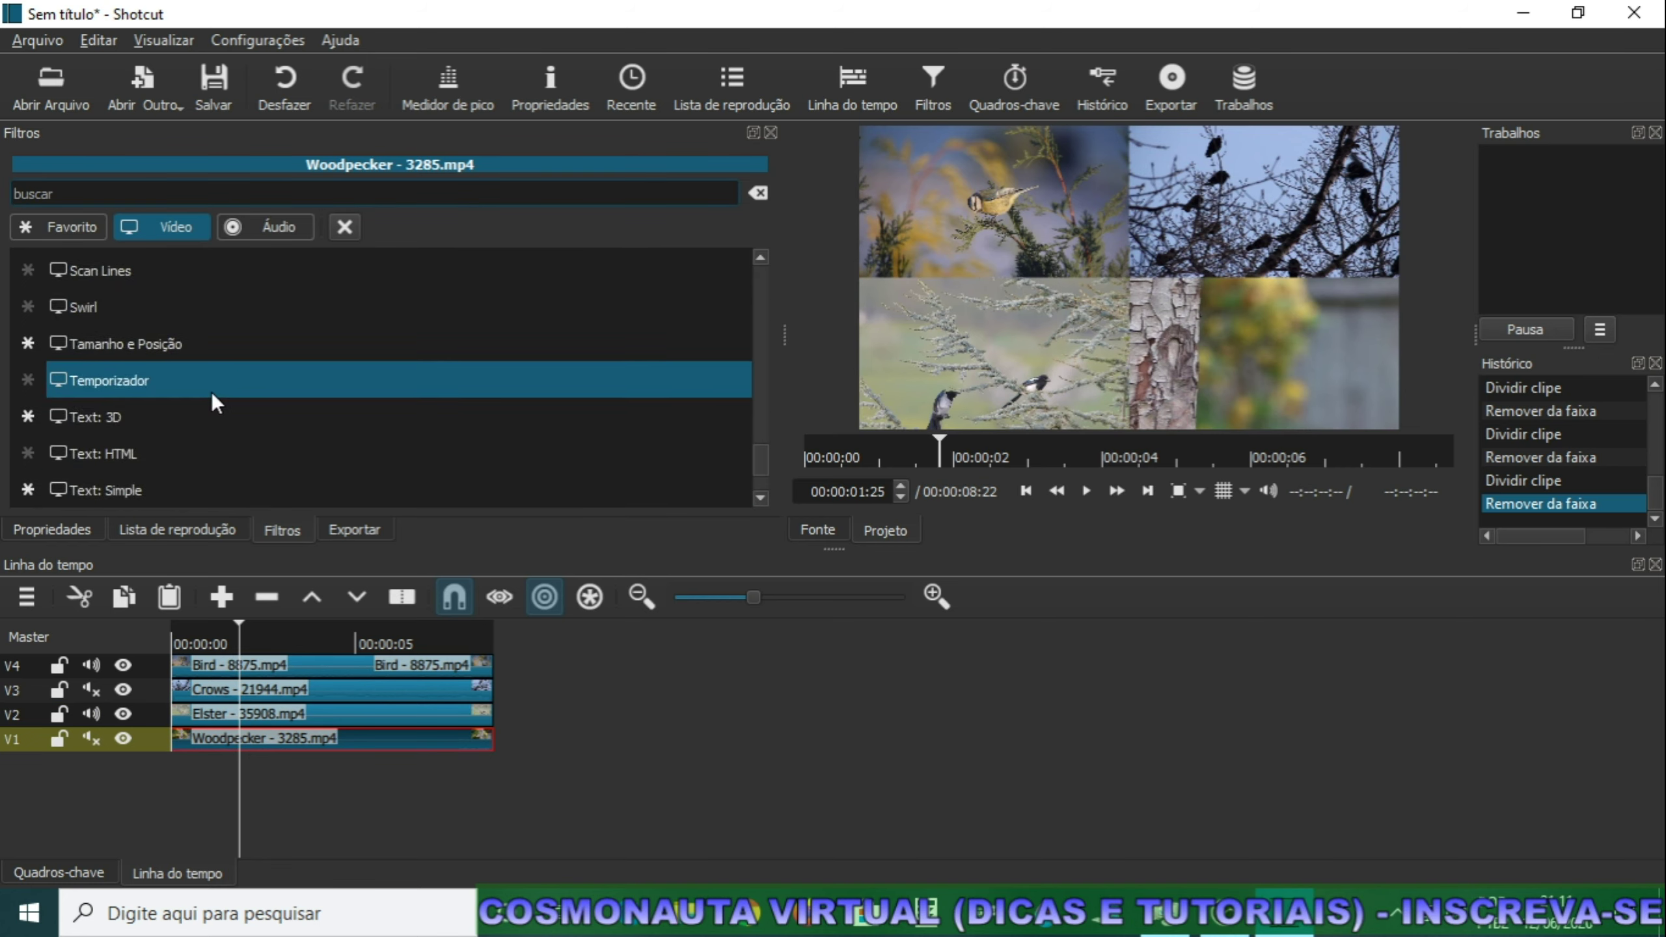
click(135, 347)
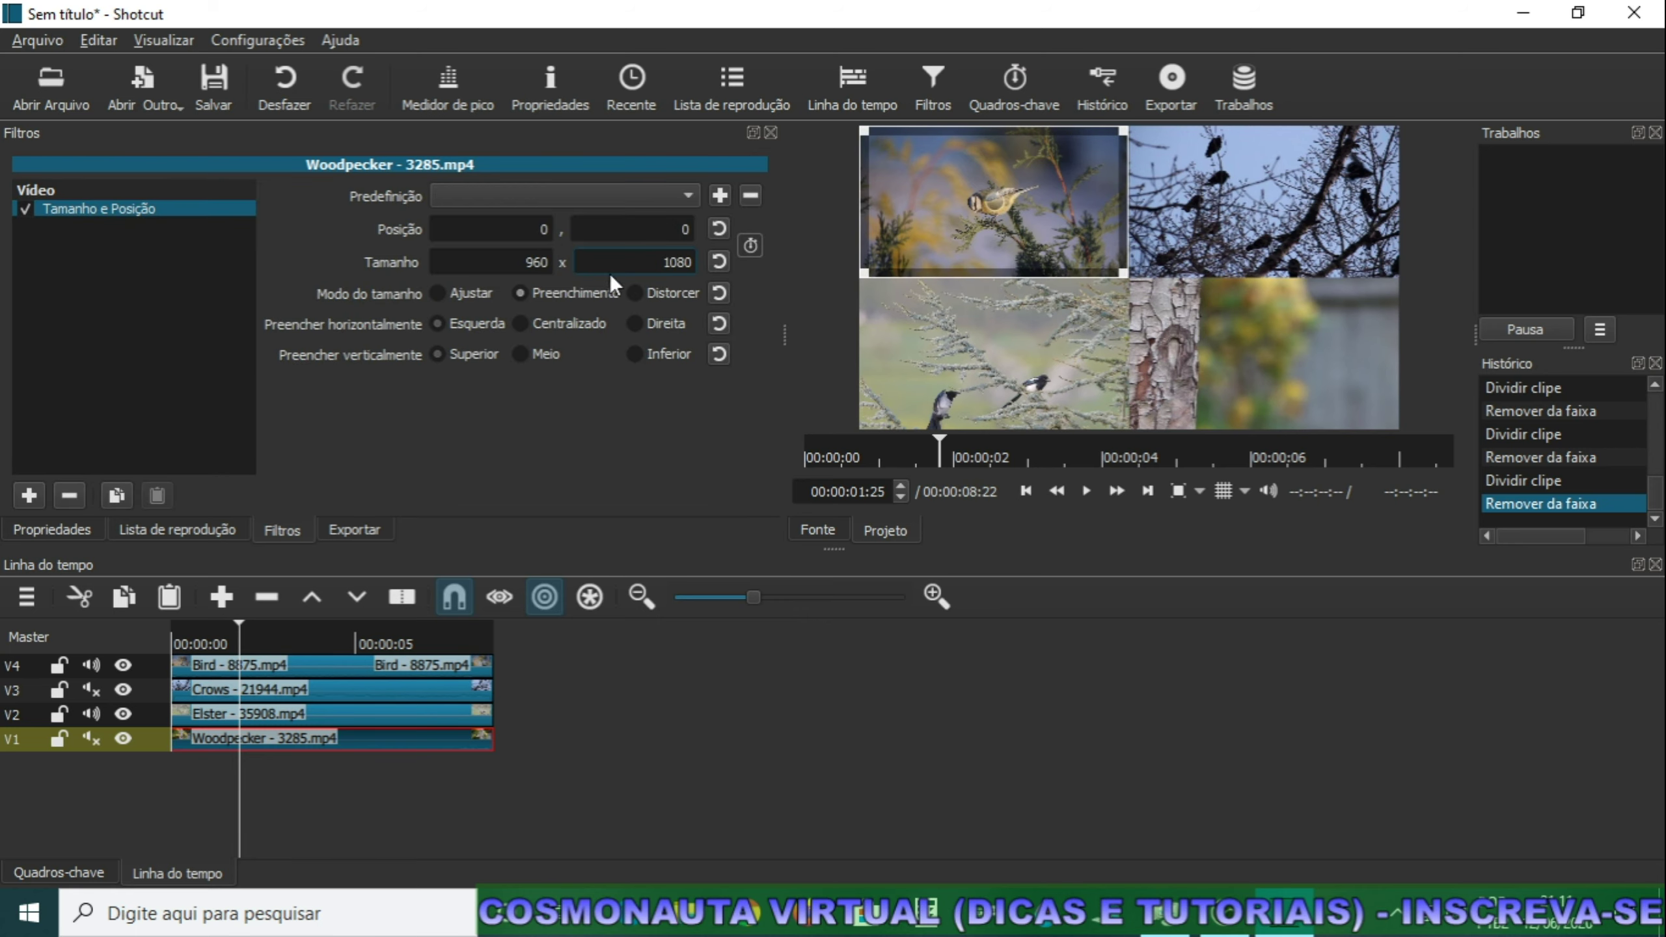
Set the Woodpecker clip's size to 960 x 540 in its Tamanho e Posição filter.
double_click(609, 270)
key(BackSpace)
text(540)
Set the Woodpecker clip's position to 960, 540 so it fills the lower-right quarter of the frame.
click(542, 228)
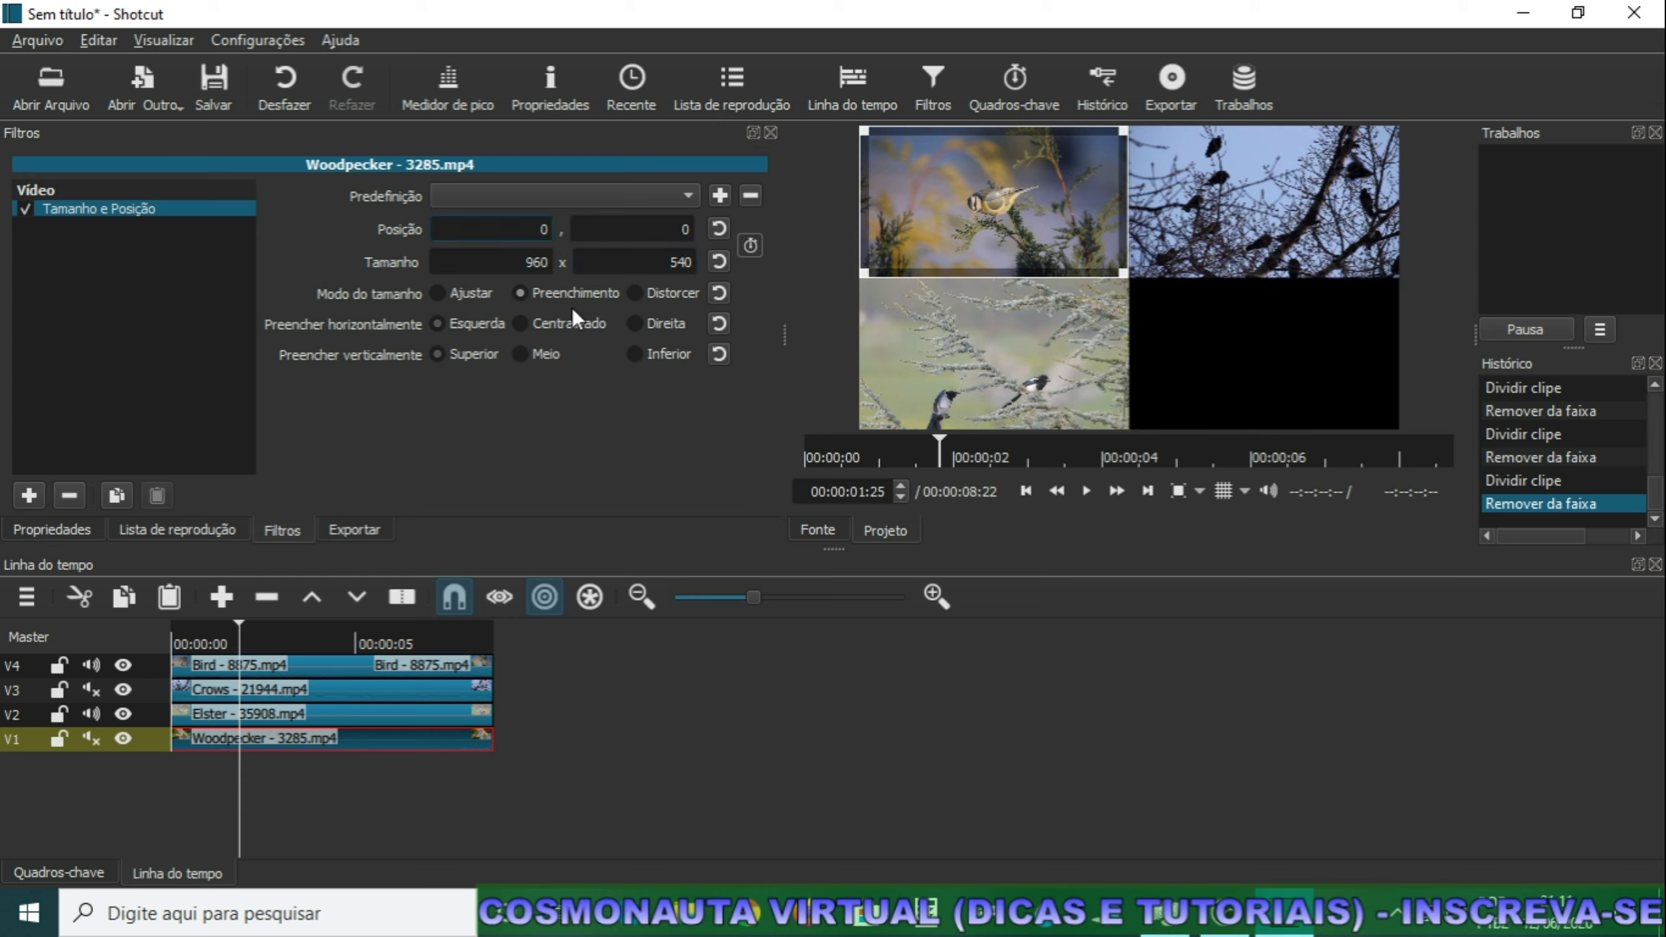
text(96)
click(682, 231)
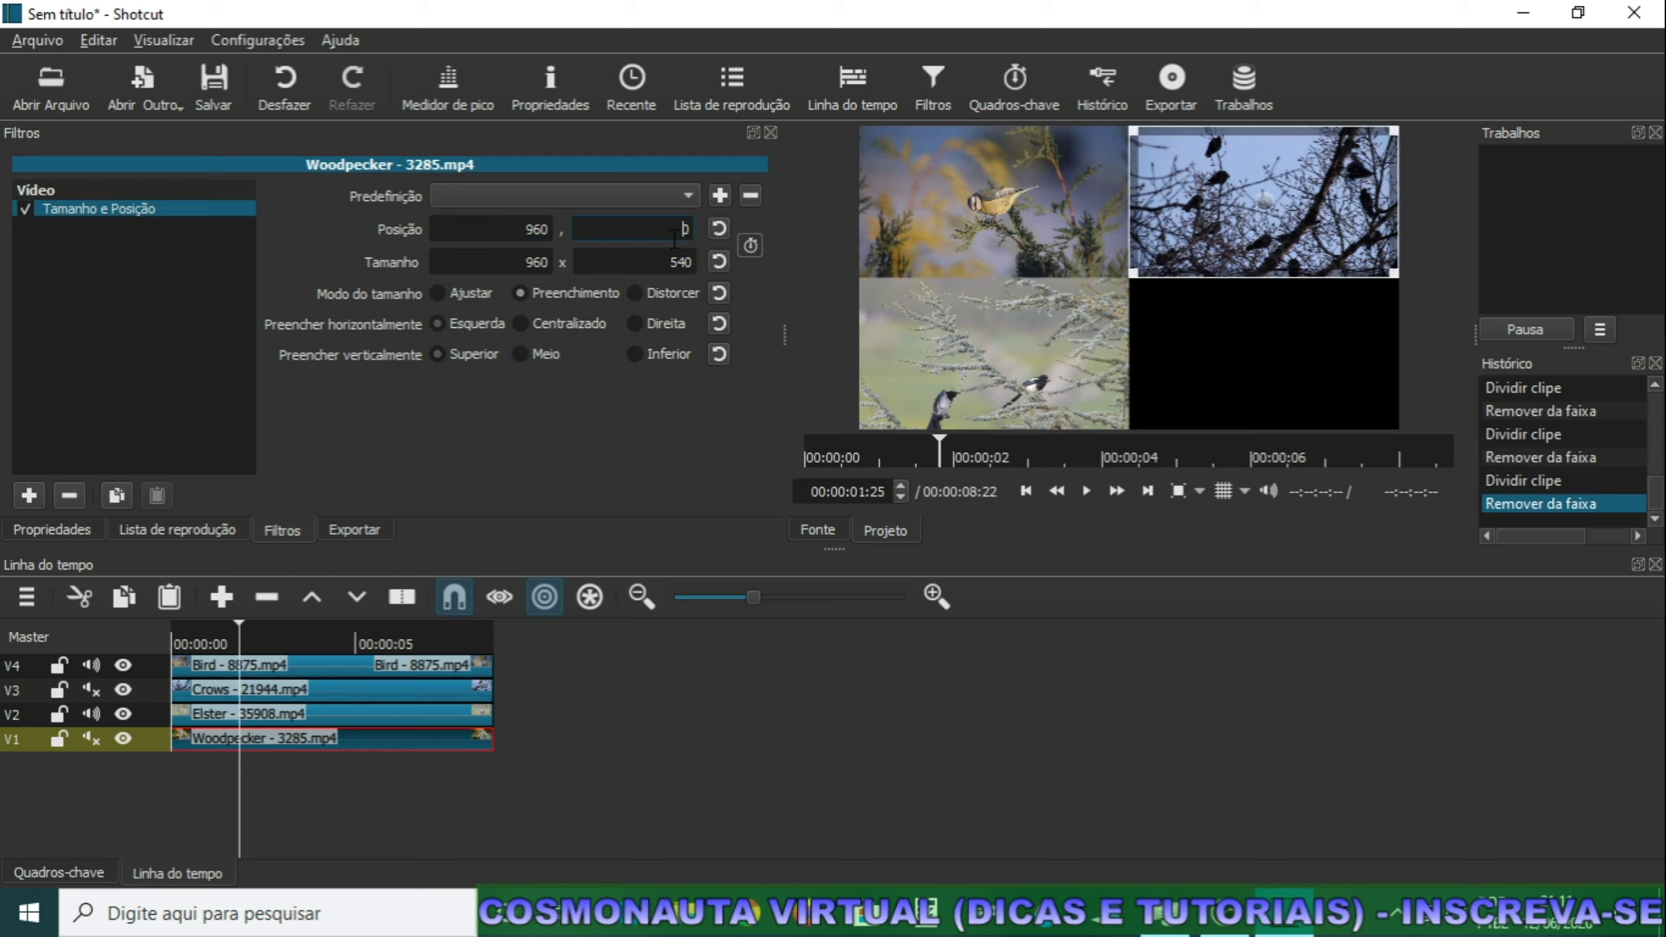
text(54)
click(480, 229)
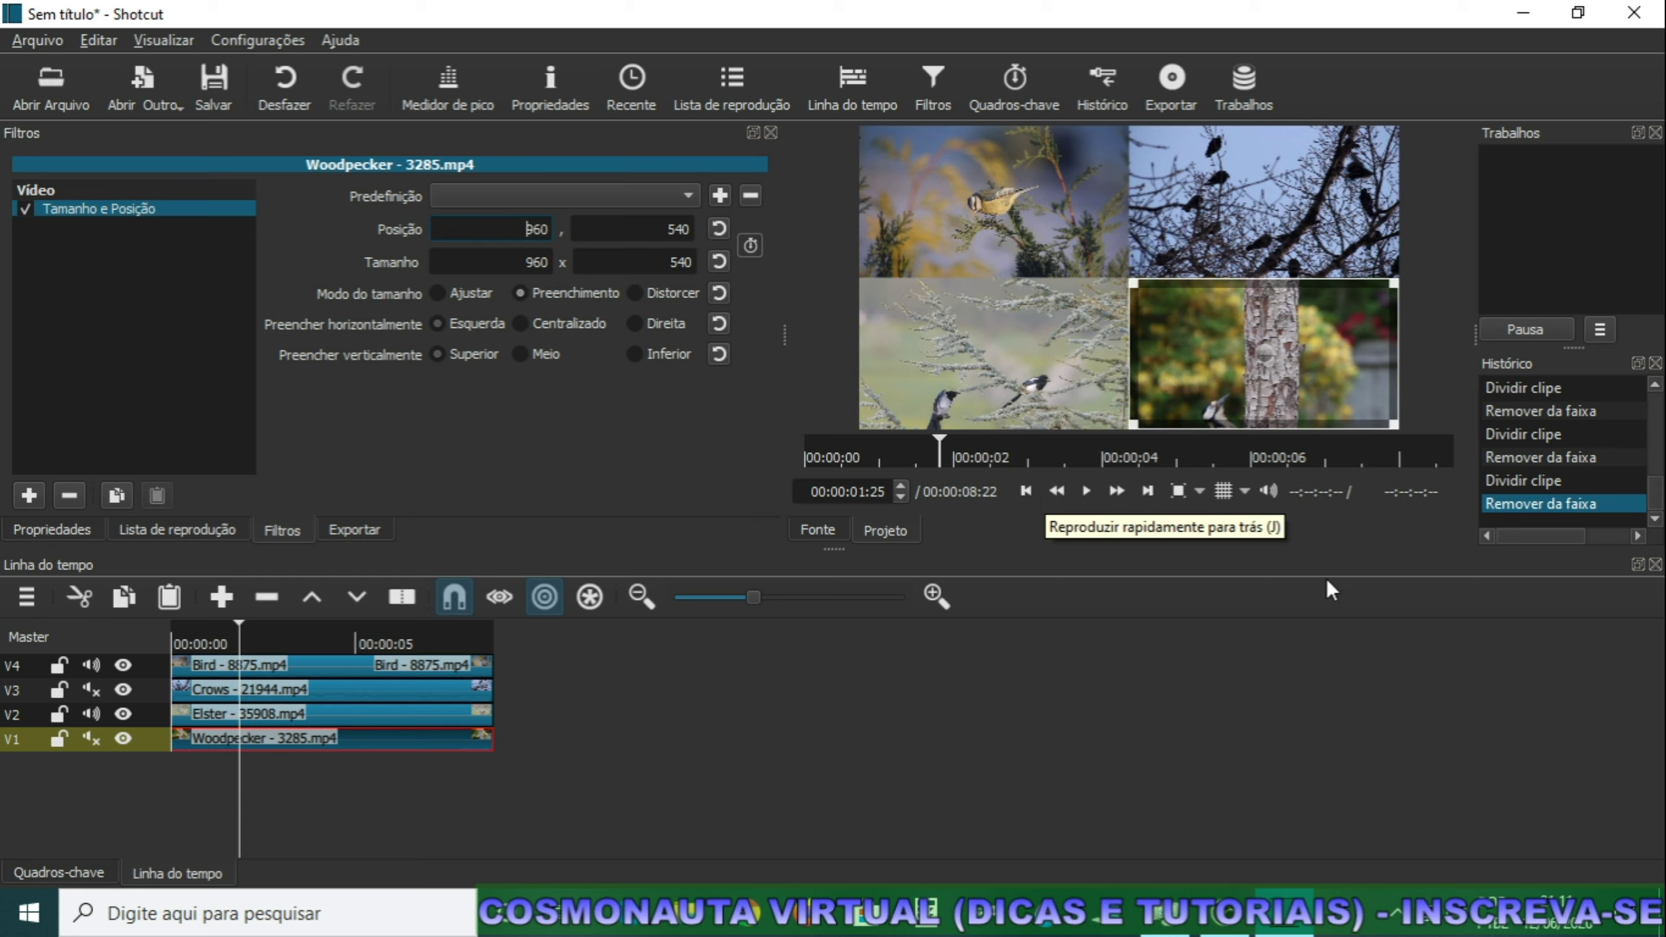
Play the four-way split-screen composition, then return near the beginning of the timeline and play it again.
click(1085, 491)
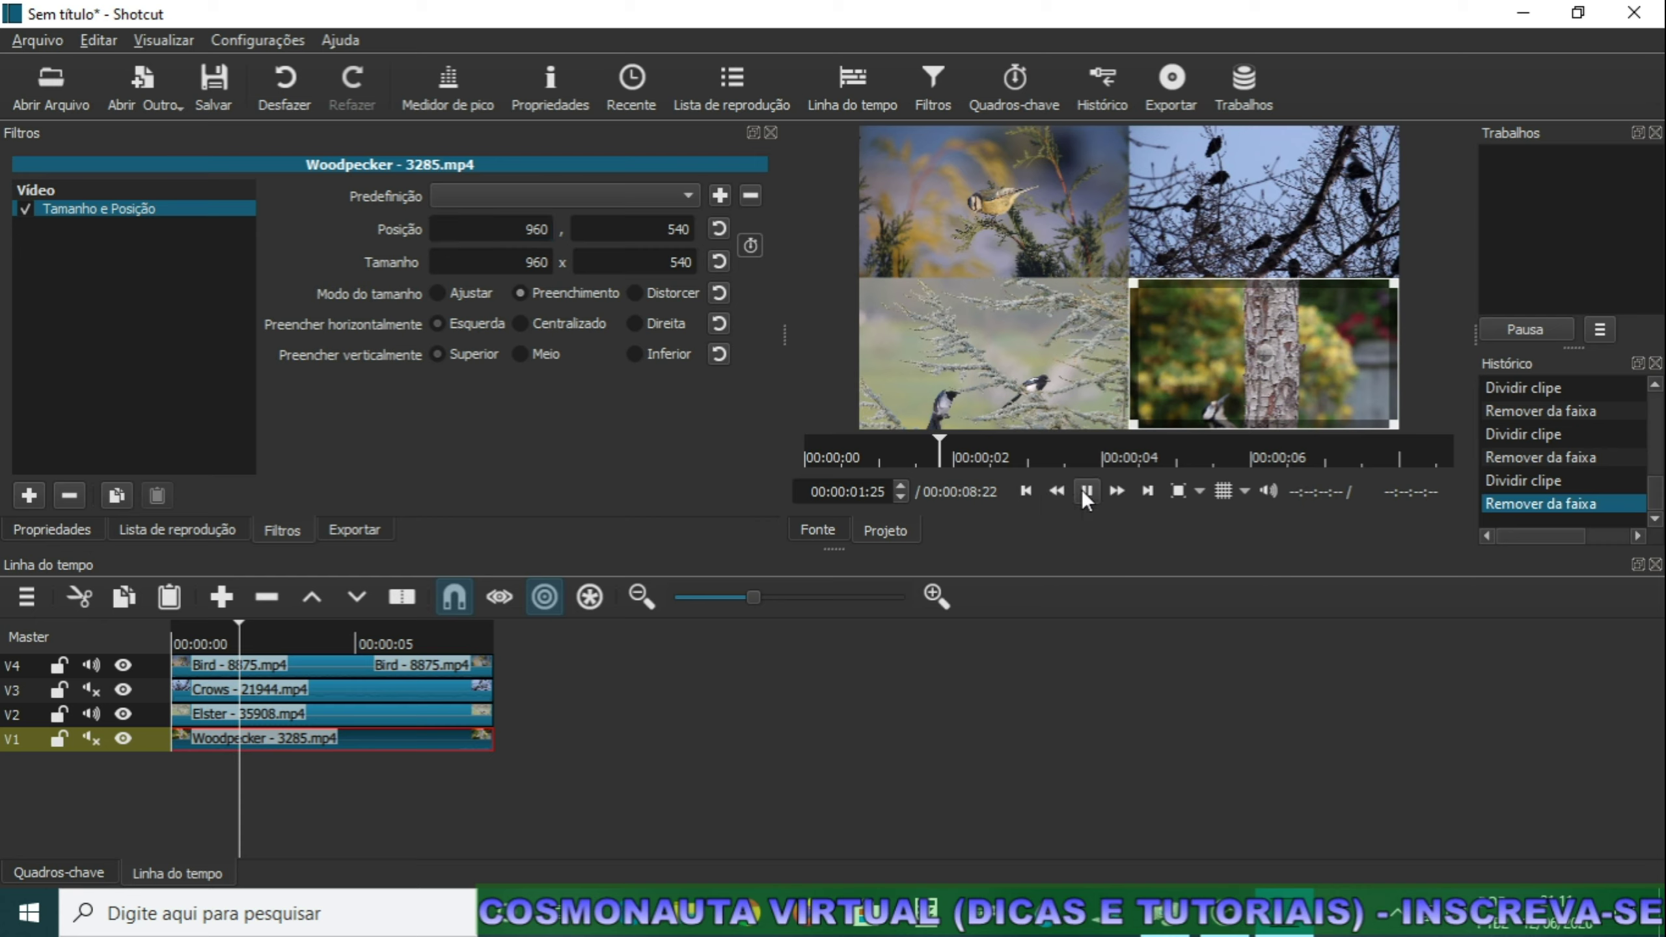
click(1085, 490)
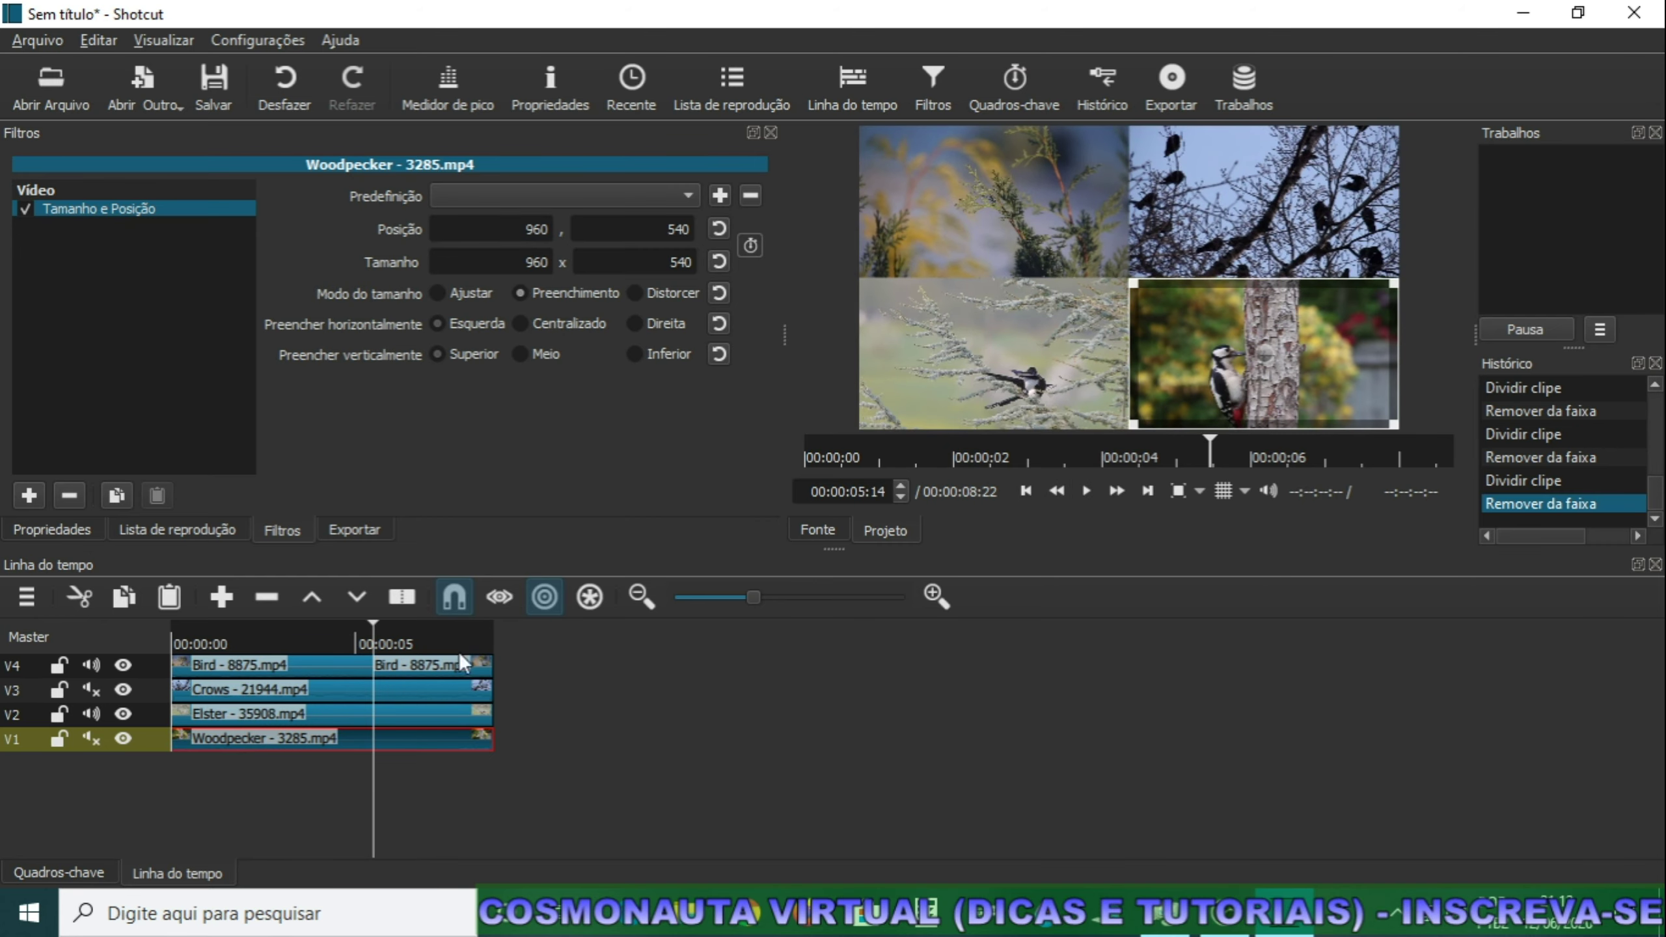
click(201, 638)
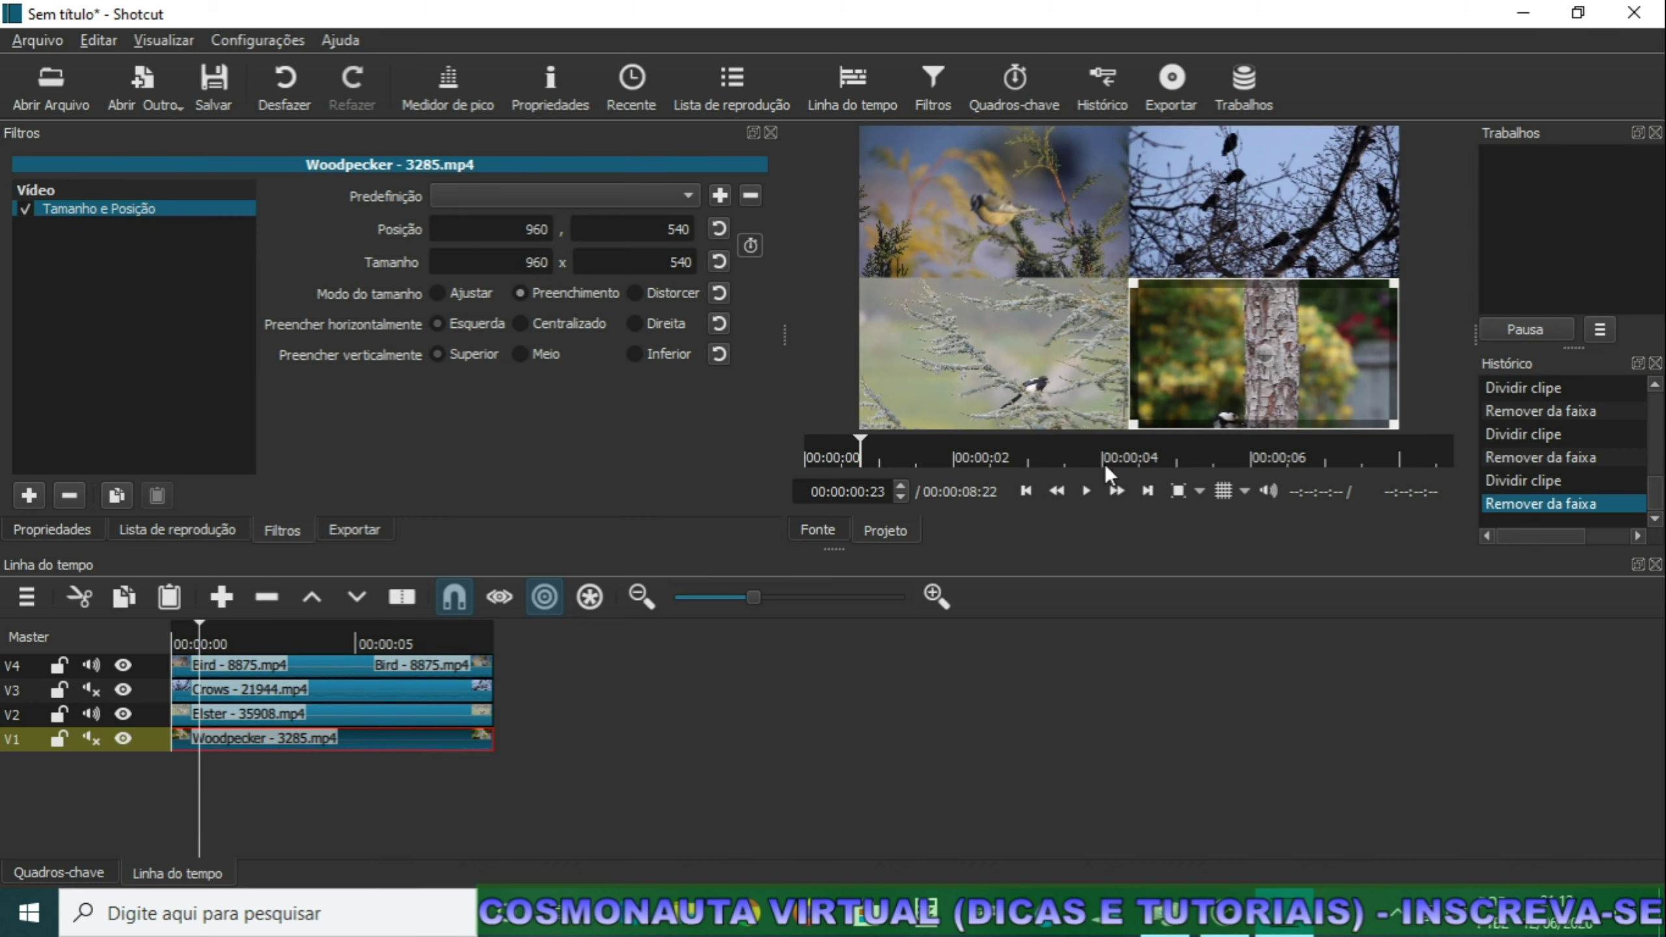
click(1086, 491)
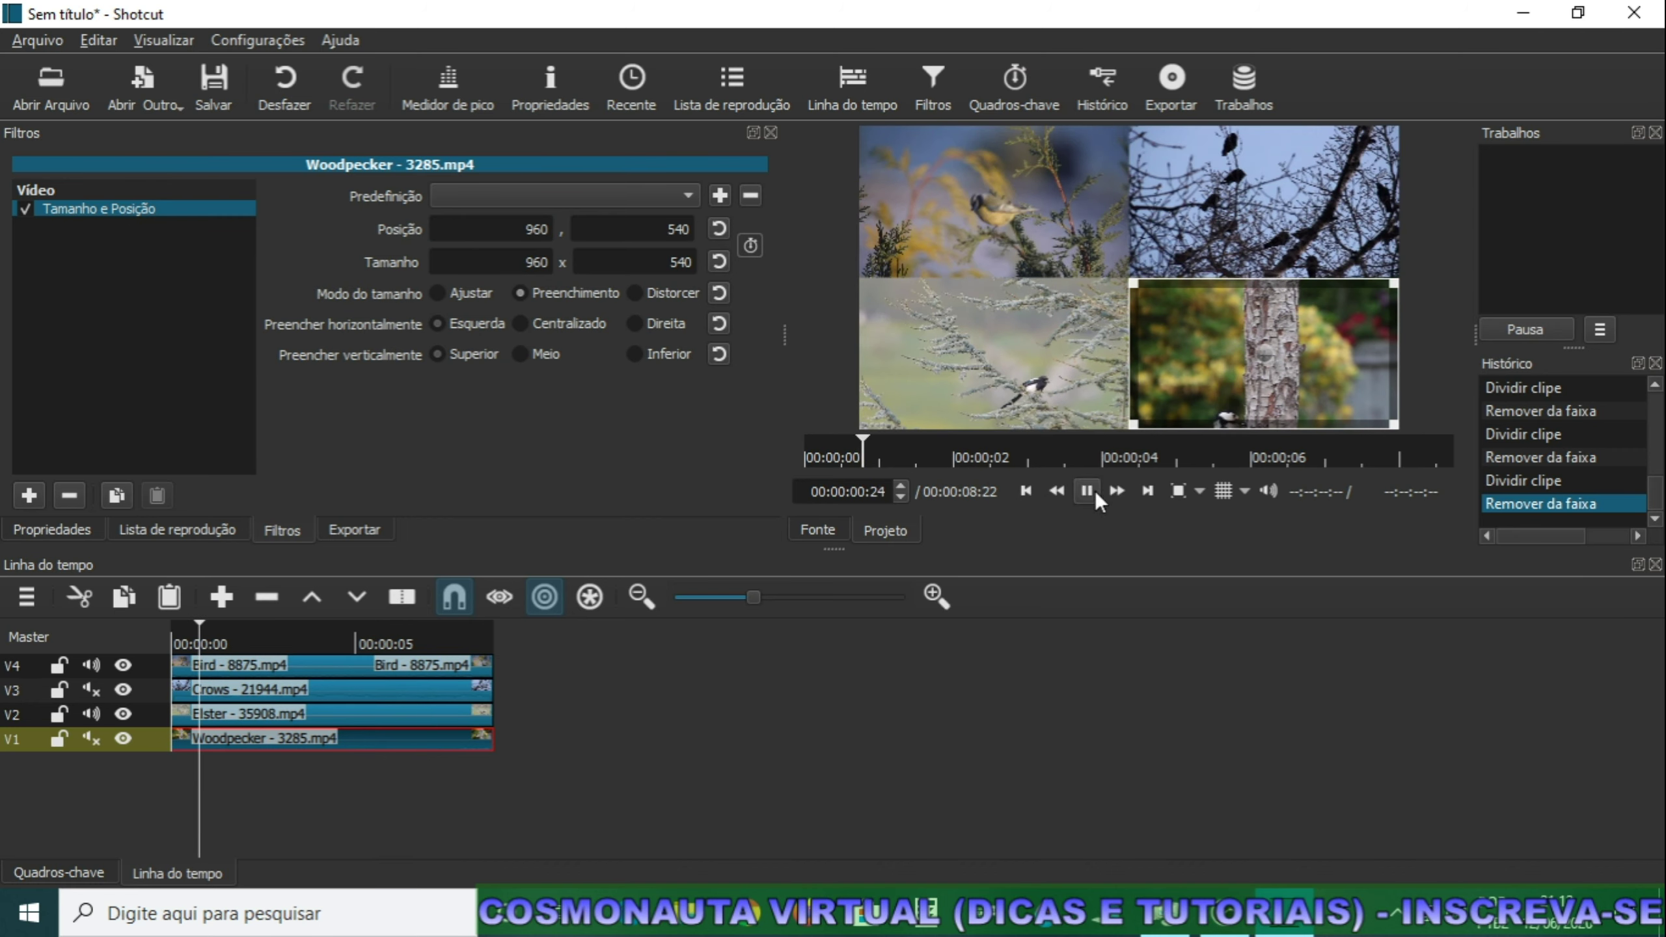